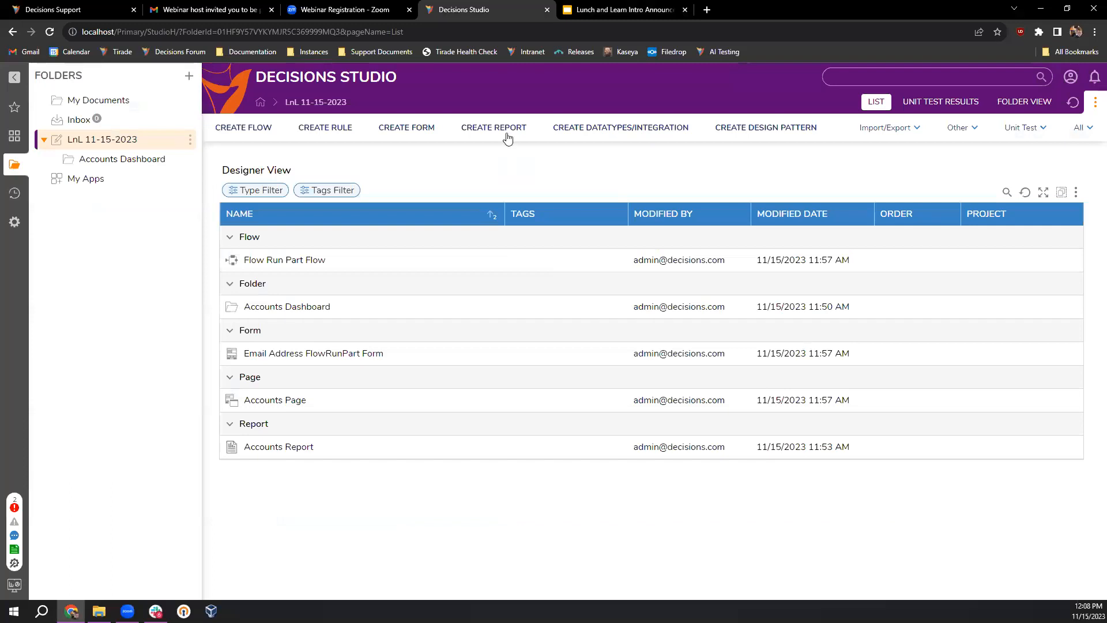
{"action": "left_click", "coordinate": [629, 236]}
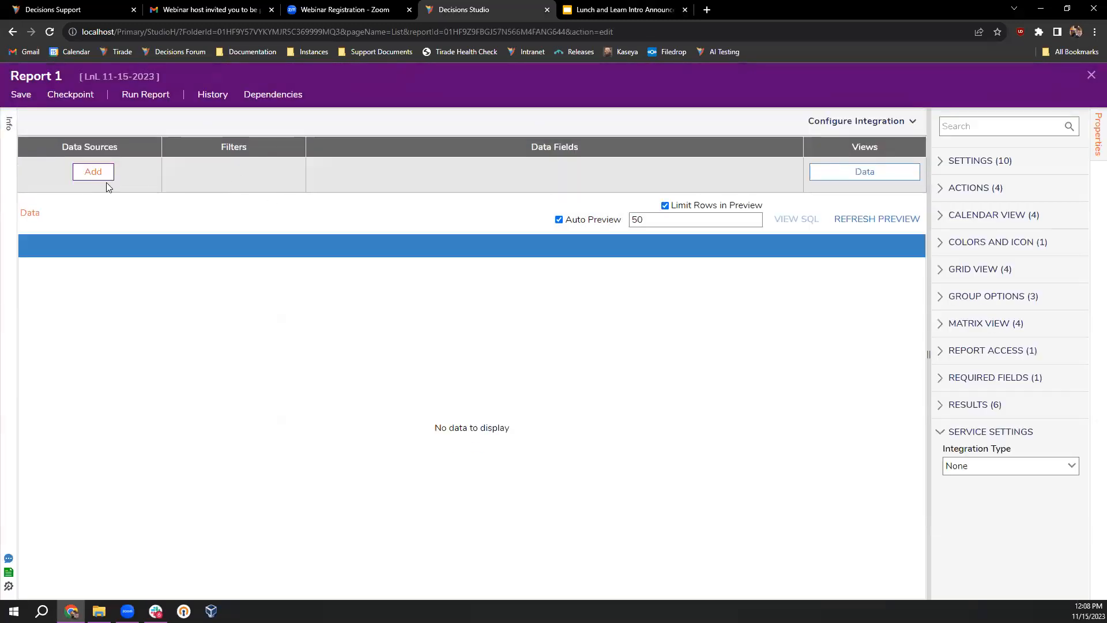
{"action": "left_click", "coordinate": [107, 180]}
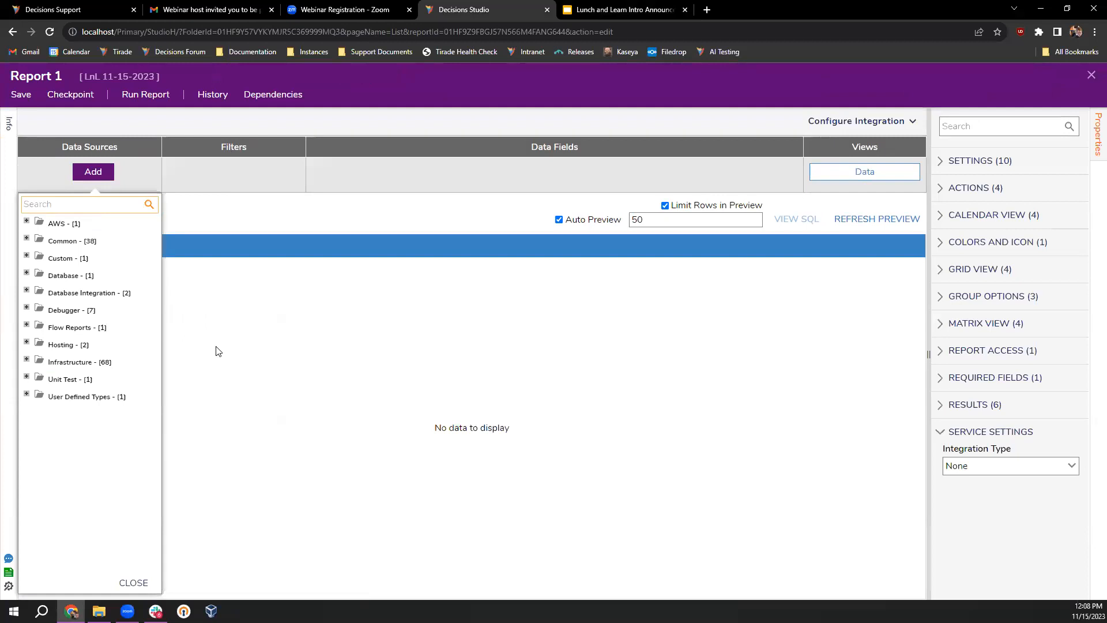
{"action": "left_click", "coordinate": [389, 209]}
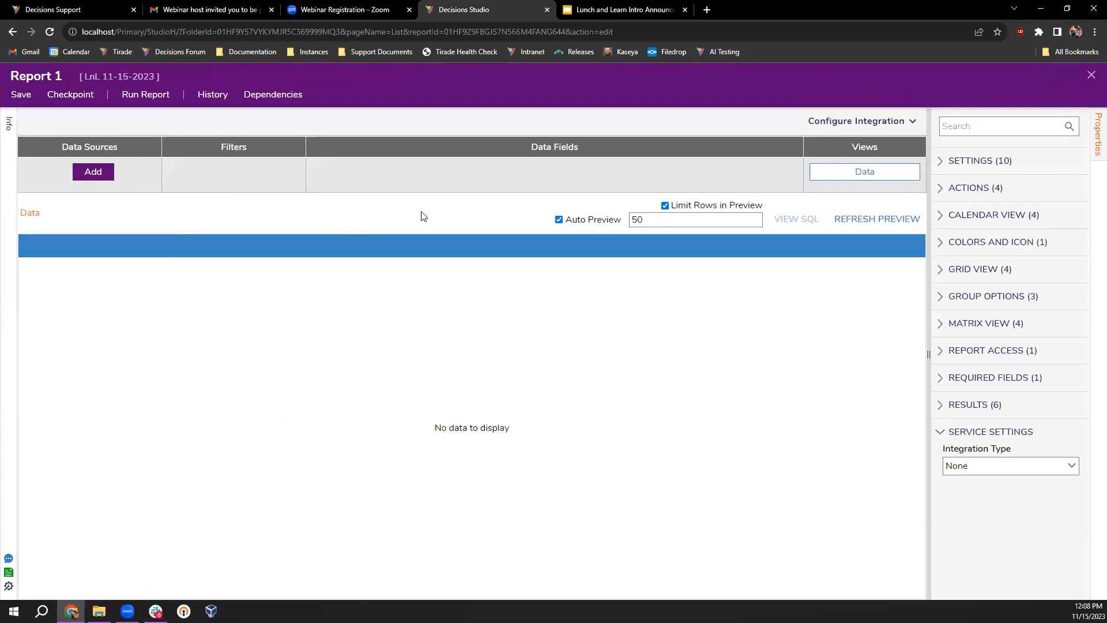
{"action": "left_click", "coordinate": [1092, 76]}
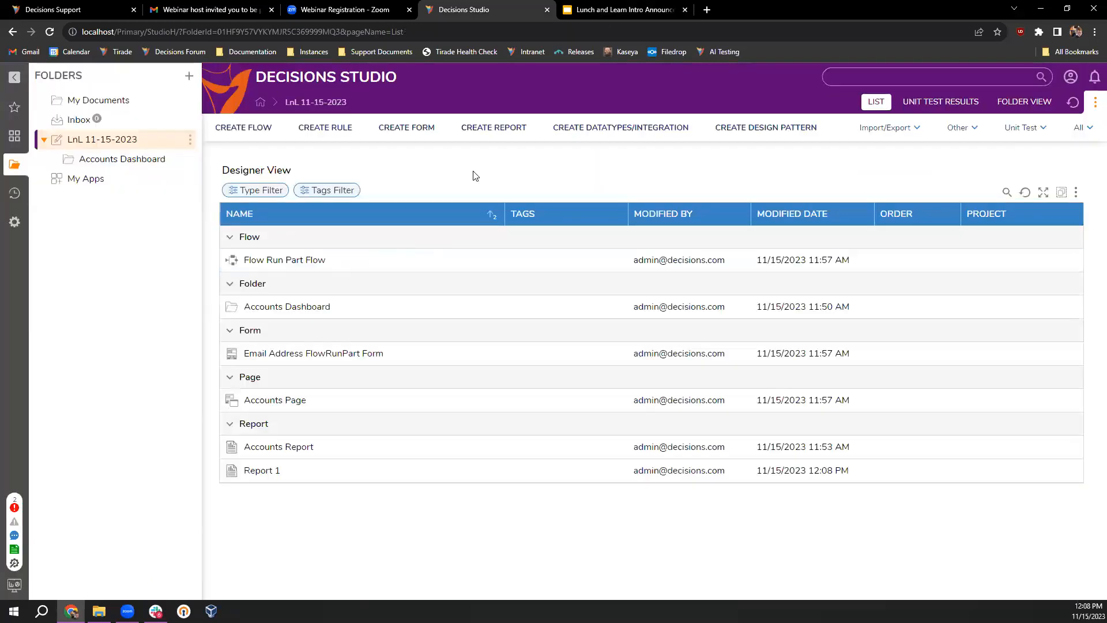
Create a new database structure with the type name ReportVersionFilter.
{"action": "left_click", "coordinate": [656, 132]}
{"action": "left_click", "coordinate": [510, 207]}
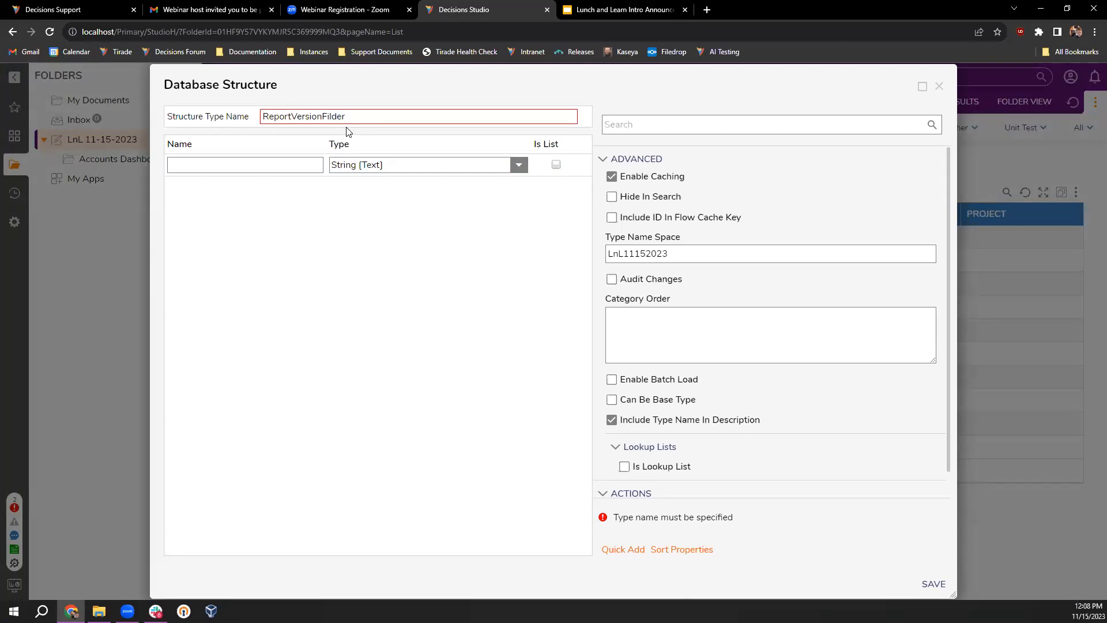
{"action": "key", "text": "BackSpace"}
{"action": "key", "text": "BackSpace"}
{"action": "key", "text": "BackSpace"}
{"action": "type", "text": "t"}
Add a String [Text] field named ObjectName to the database structure.
{"action": "key", "text": "Tab"}
{"action": "type", "text": "Object"}
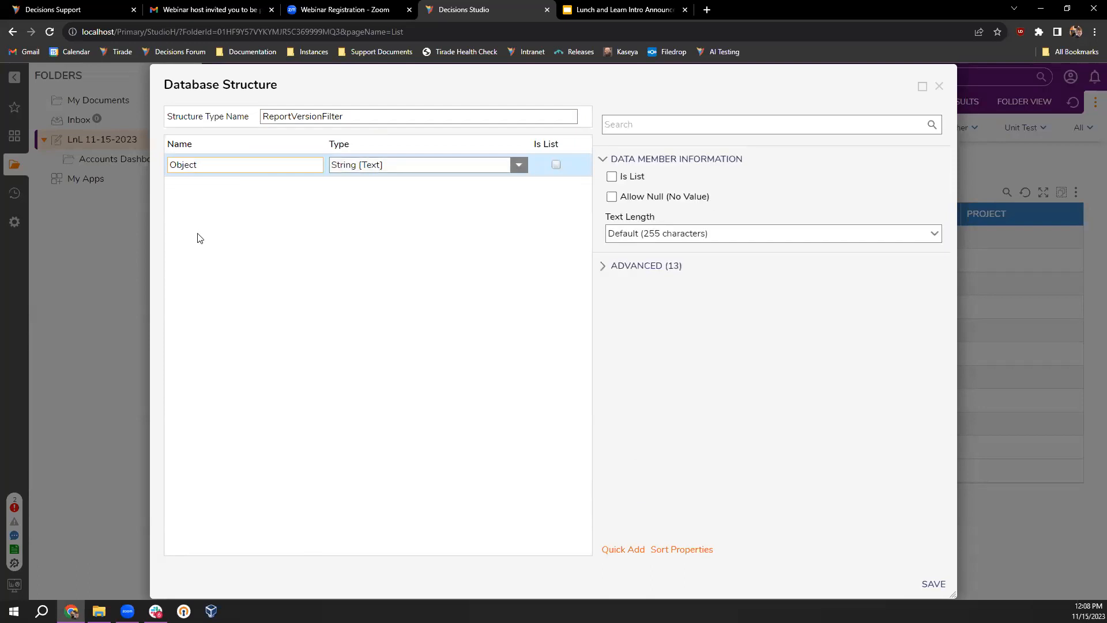
{"action": "left_click", "coordinate": [219, 192]}
{"action": "left_click", "coordinate": [215, 164]}
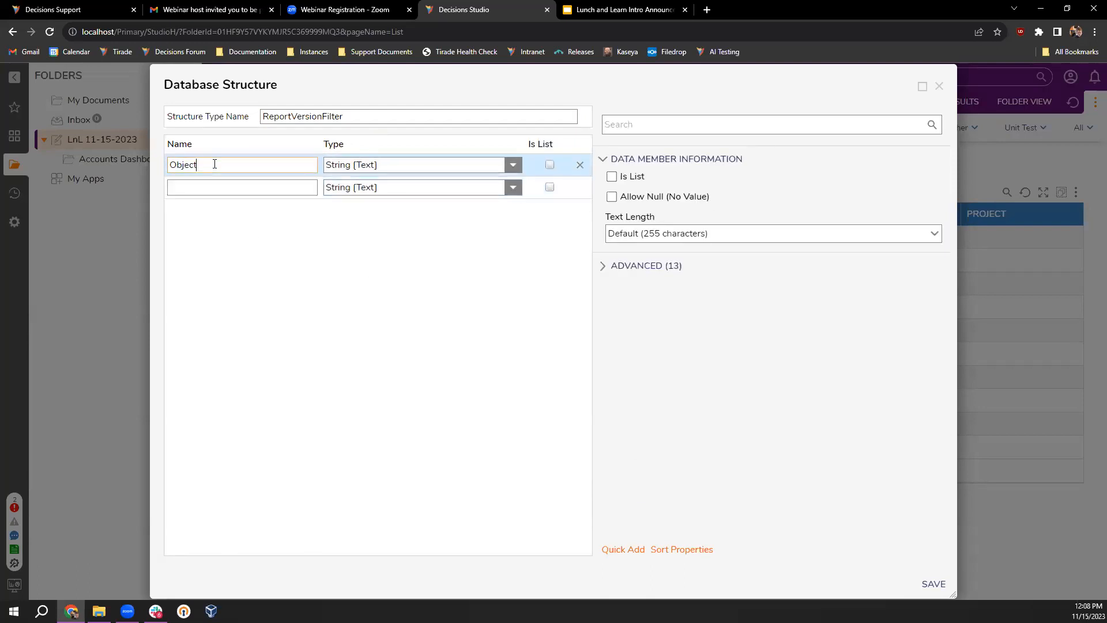
Add a second String [Text] field named Version to the database structure.
{"action": "left_click", "coordinate": [240, 192]}
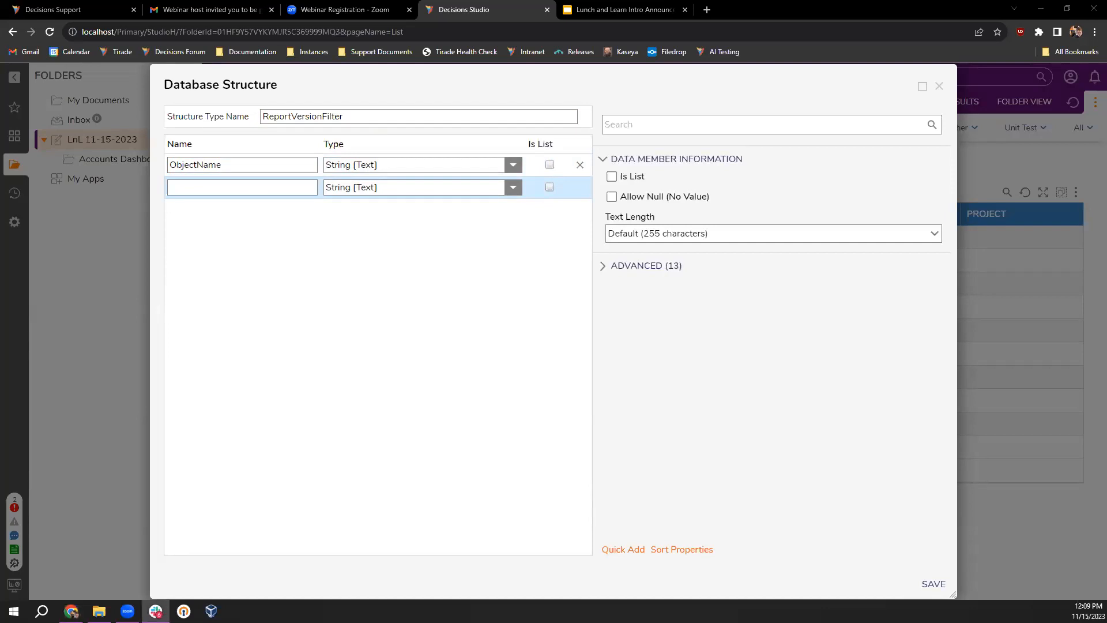
{"action": "left_click", "coordinate": [237, 187]}
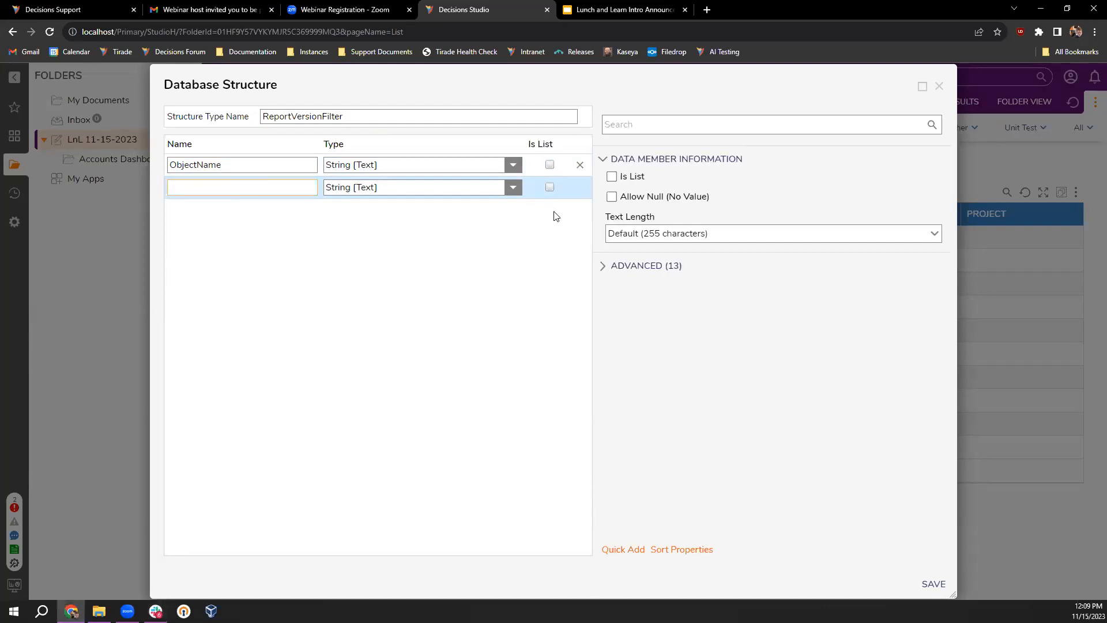
{"action": "left_click_drag", "start_coordinate": [578, 85], "coordinate": [582, 84]}
{"action": "left_click", "coordinate": [233, 187]}
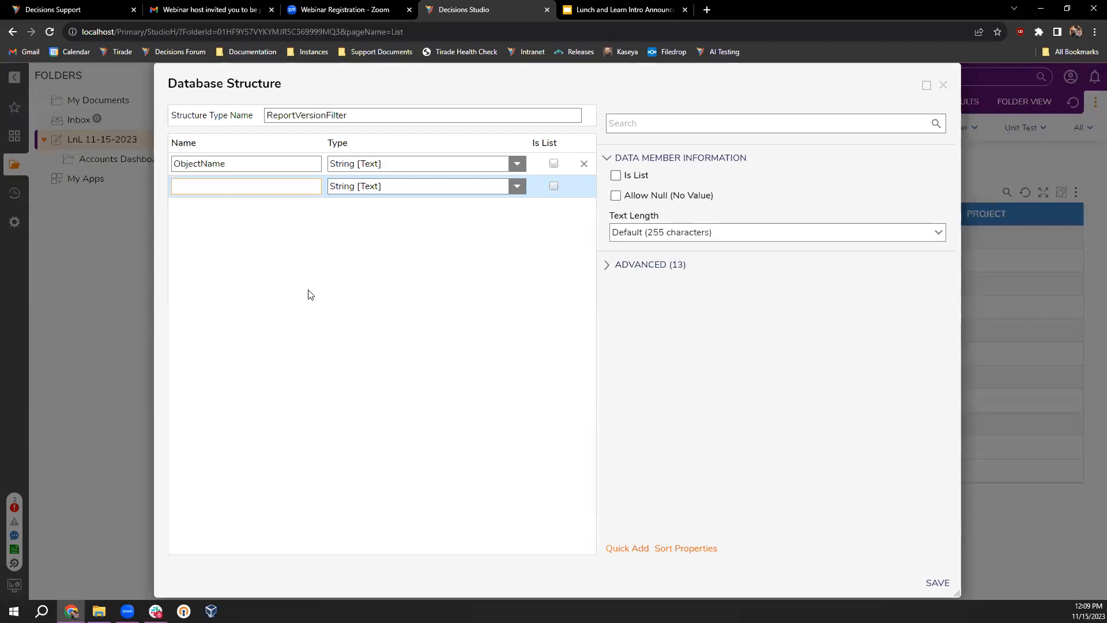
{"action": "type", "text": "Version"}
{"action": "left_click", "coordinate": [226, 208]}
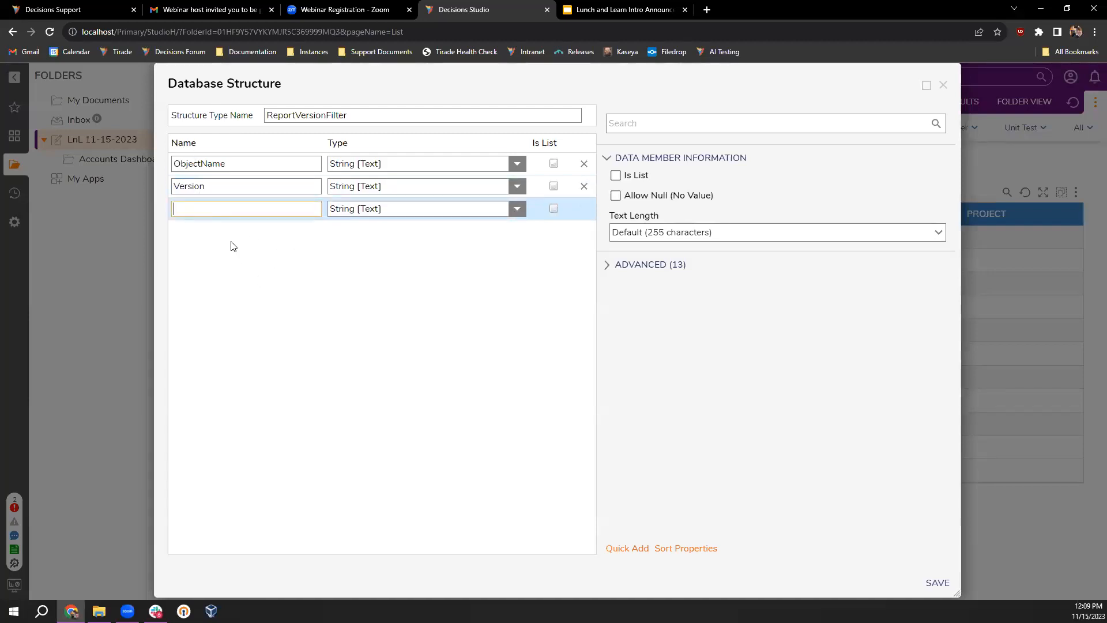
{"action": "type", "text": "Order"}
{"action": "left_click", "coordinate": [427, 254]}
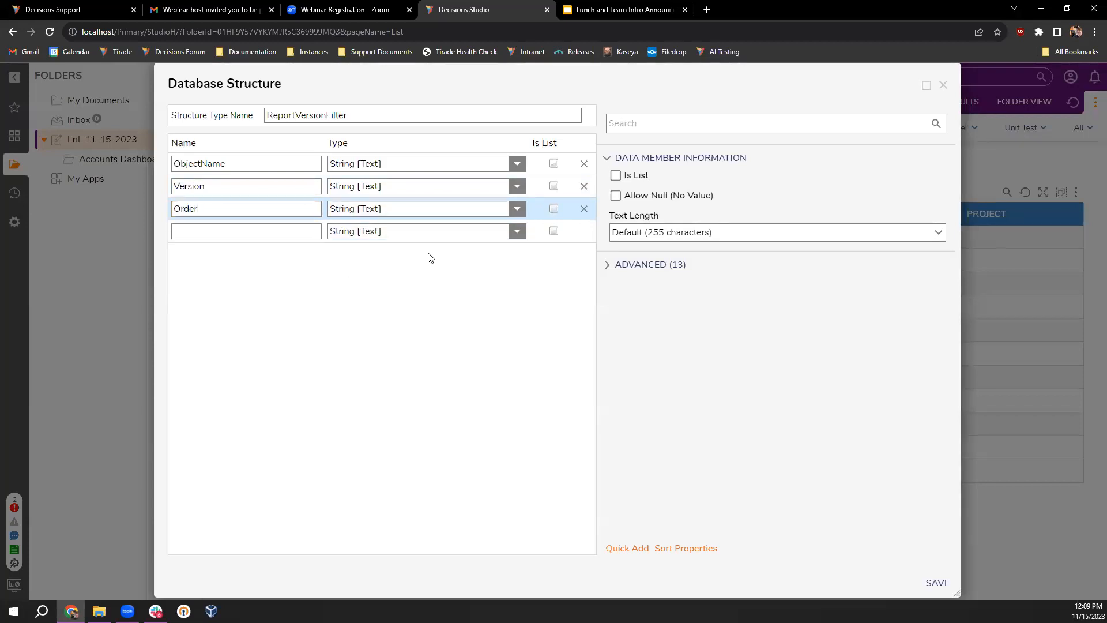
{"action": "left_click", "coordinate": [584, 210]}
{"action": "left_click", "coordinate": [644, 376]}
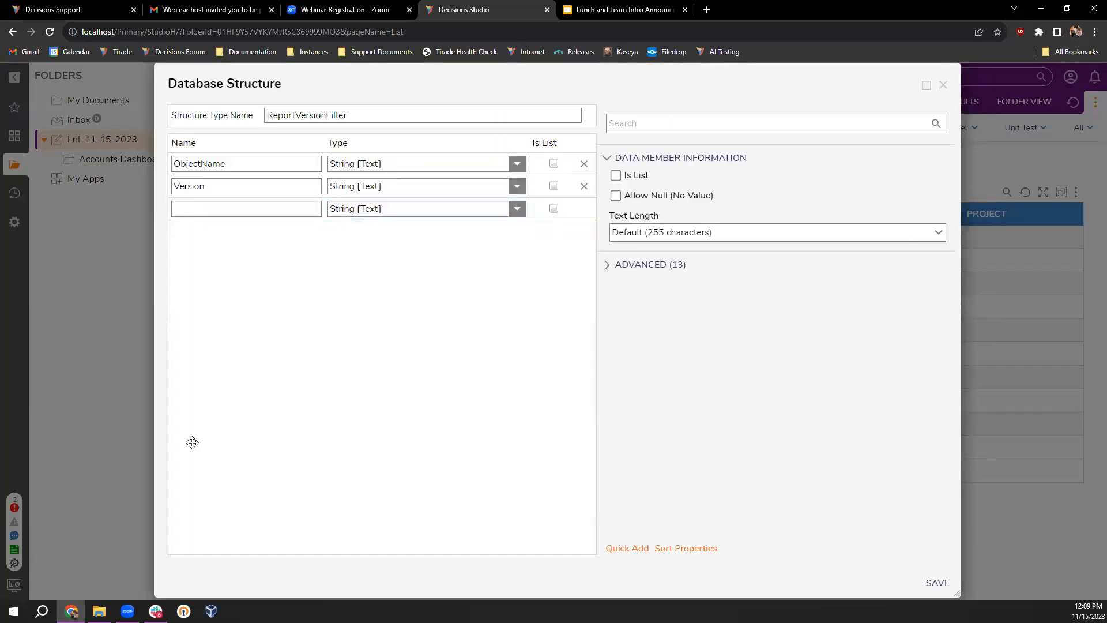
Save the database structure and create a new flow in the LnL 11-15-2023 folder.
{"action": "left_click", "coordinate": [938, 583]}
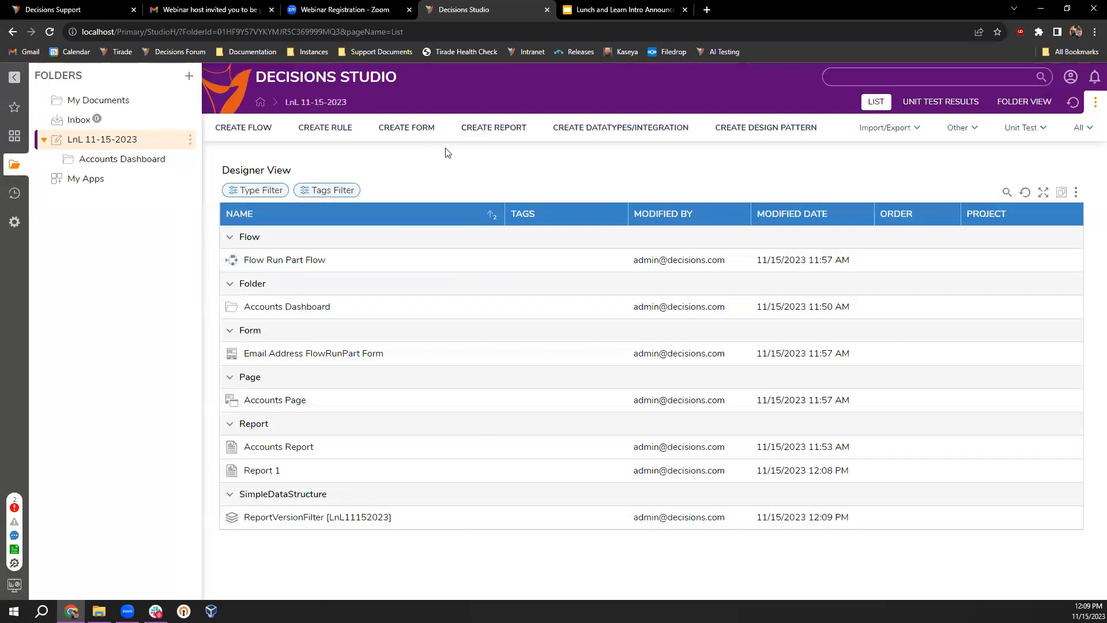
{"action": "left_click", "coordinate": [243, 127]}
{"action": "key", "text": "Return"}
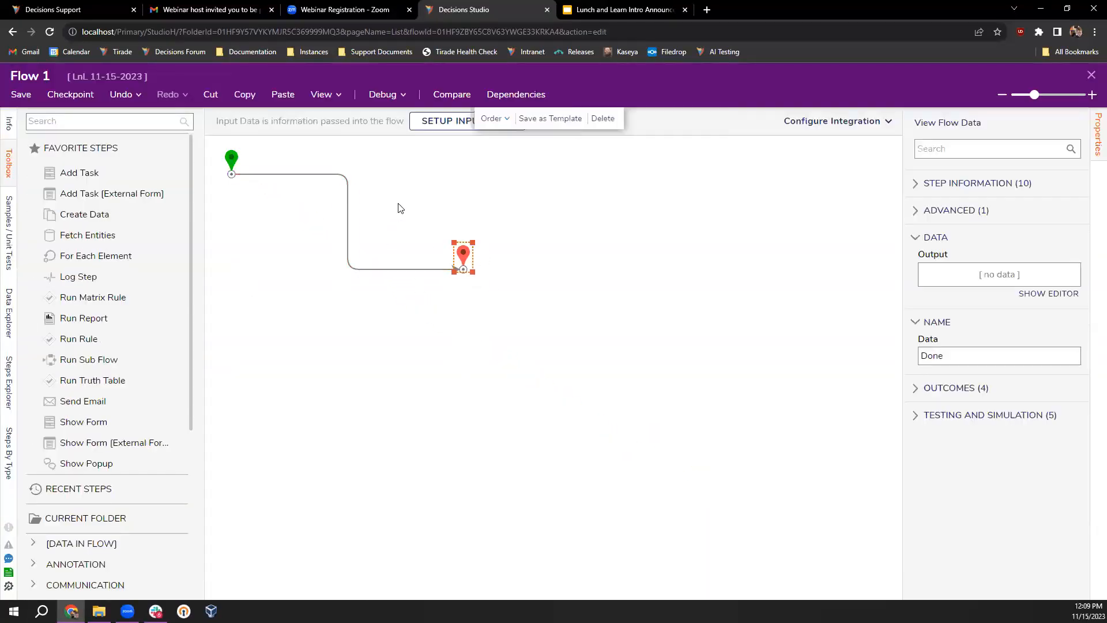
Add the Create ReportVersionFilter step from the user-defined database structures and connect it between the flow's start and end.
{"action": "scroll", "coordinate": [87, 426], "scroll_direction": "down", "scroll_amount": 5}
{"action": "left_click", "coordinate": [33, 583]}
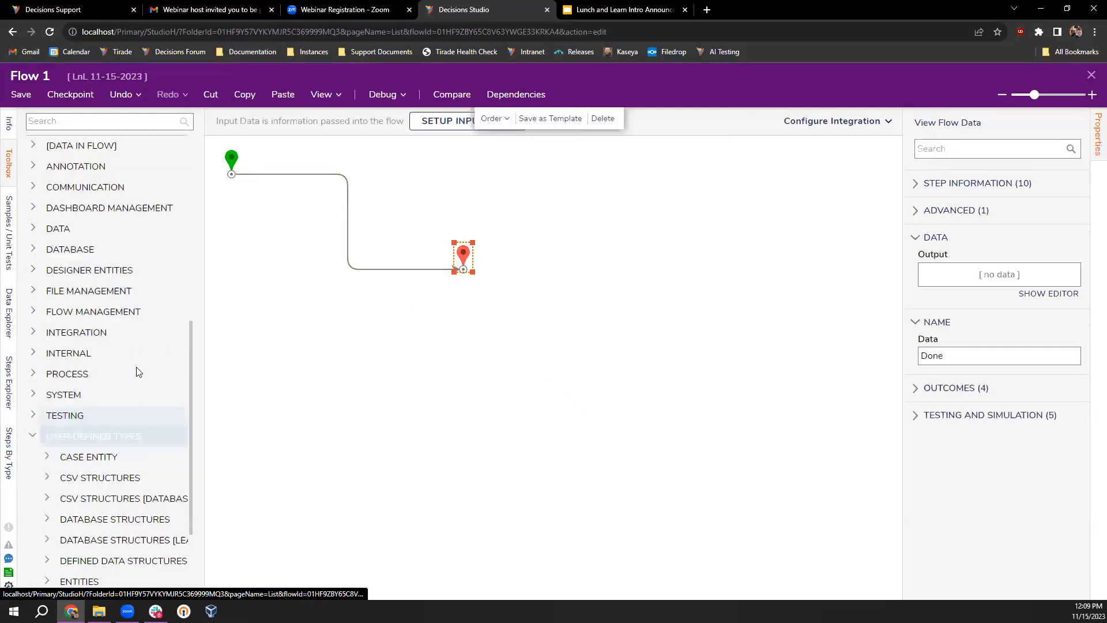
{"action": "left_click", "coordinate": [47, 396]}
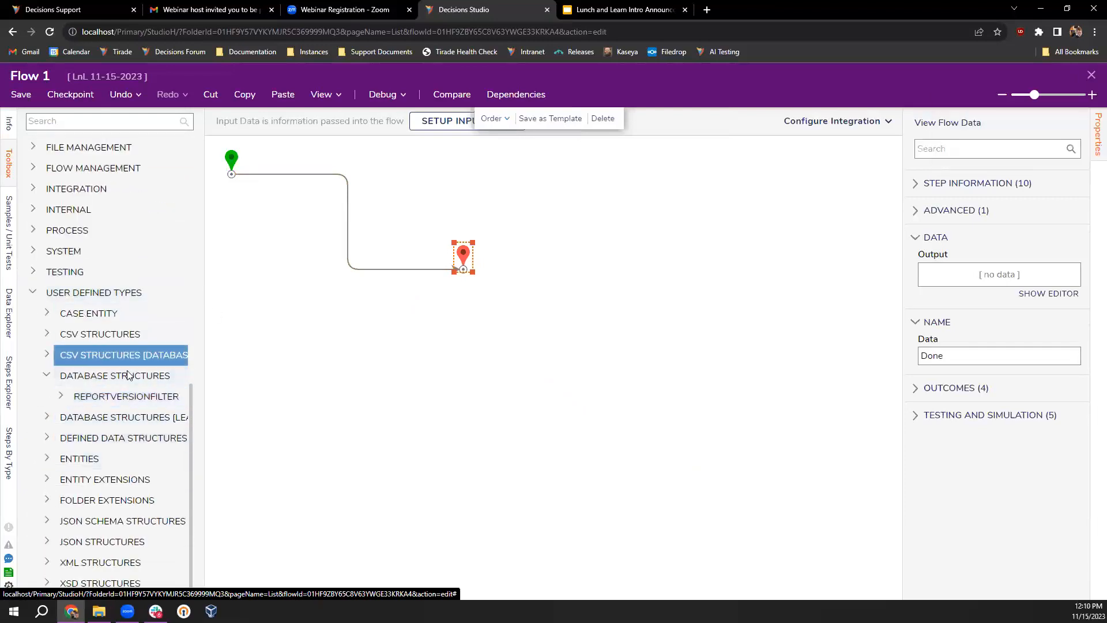
{"action": "left_click", "coordinate": [61, 395]}
{"action": "left_click_drag", "start_coordinate": [147, 274], "coordinate": [325, 236]}
{"action": "left_click_drag", "start_coordinate": [277, 174], "coordinate": [316, 231]}
{"action": "left_click_drag", "start_coordinate": [403, 235], "coordinate": [463, 256]}
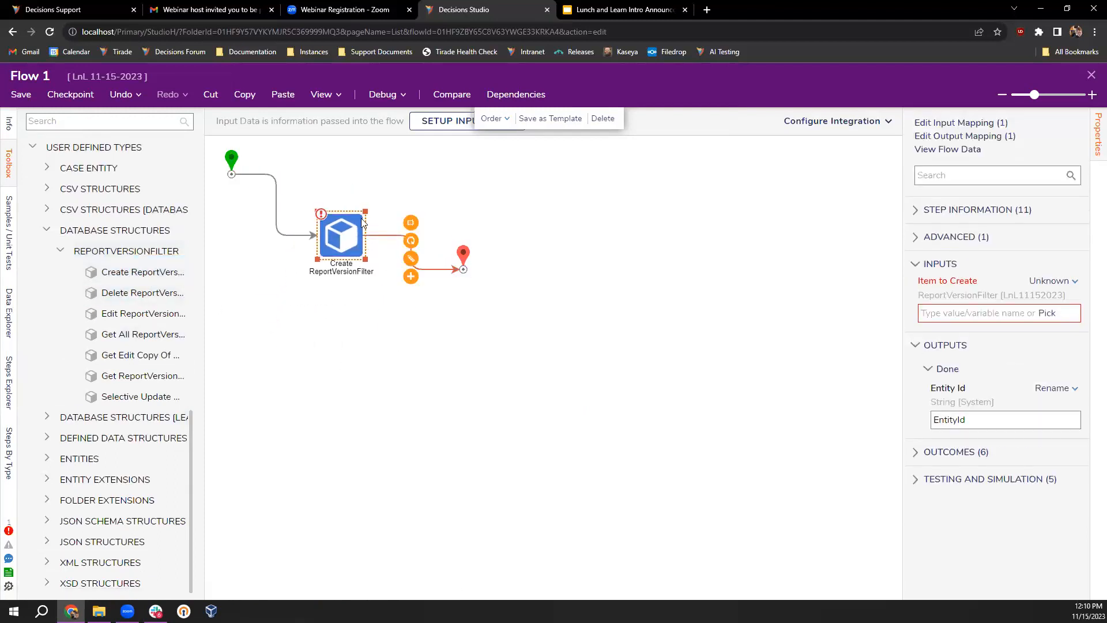
{"action": "left_click", "coordinate": [563, 227]}
Map the create step's Item to Create as Build Data, with ObjectName set to the constant Object1.
{"action": "left_click", "coordinate": [341, 219]}
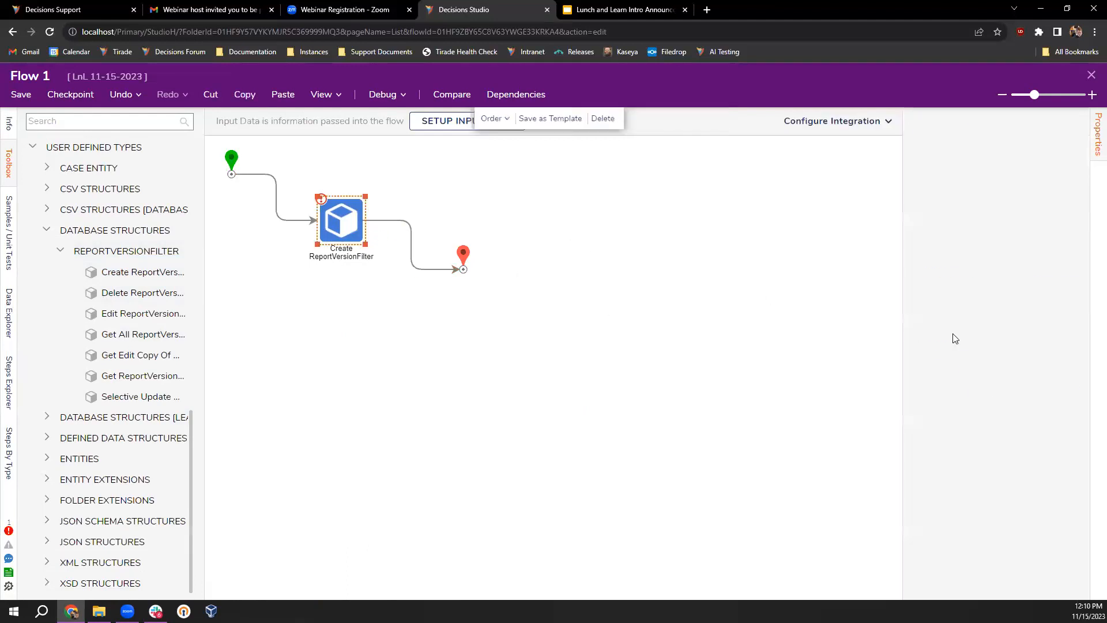
{"action": "left_click", "coordinate": [1042, 281]}
{"action": "left_click", "coordinate": [971, 286]}
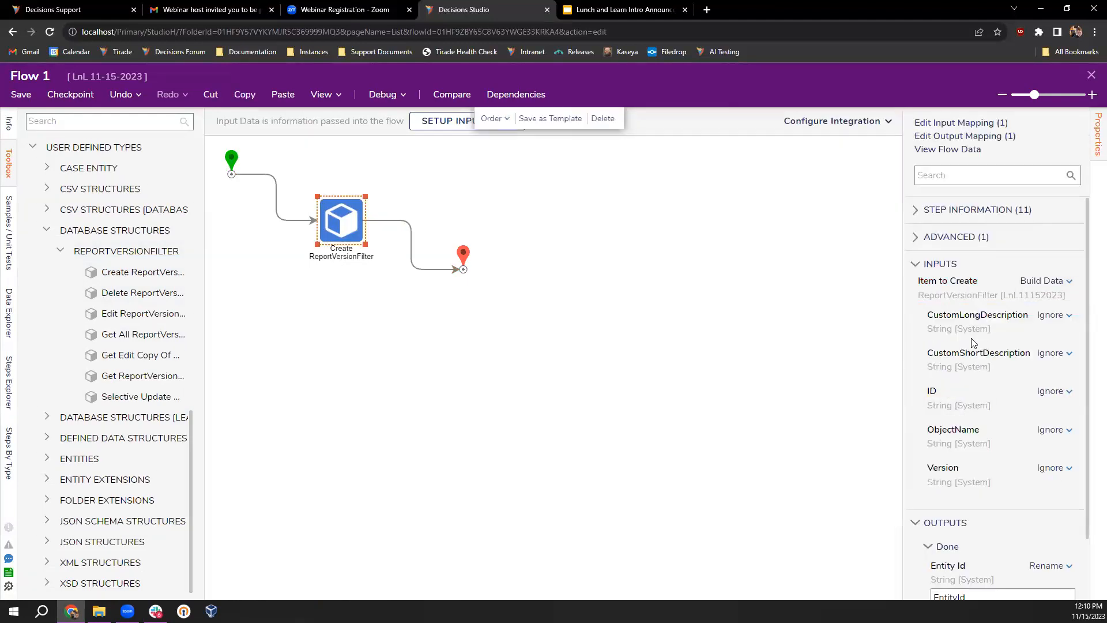
{"action": "left_click", "coordinate": [1061, 430]}
{"action": "left_click", "coordinate": [969, 386]}
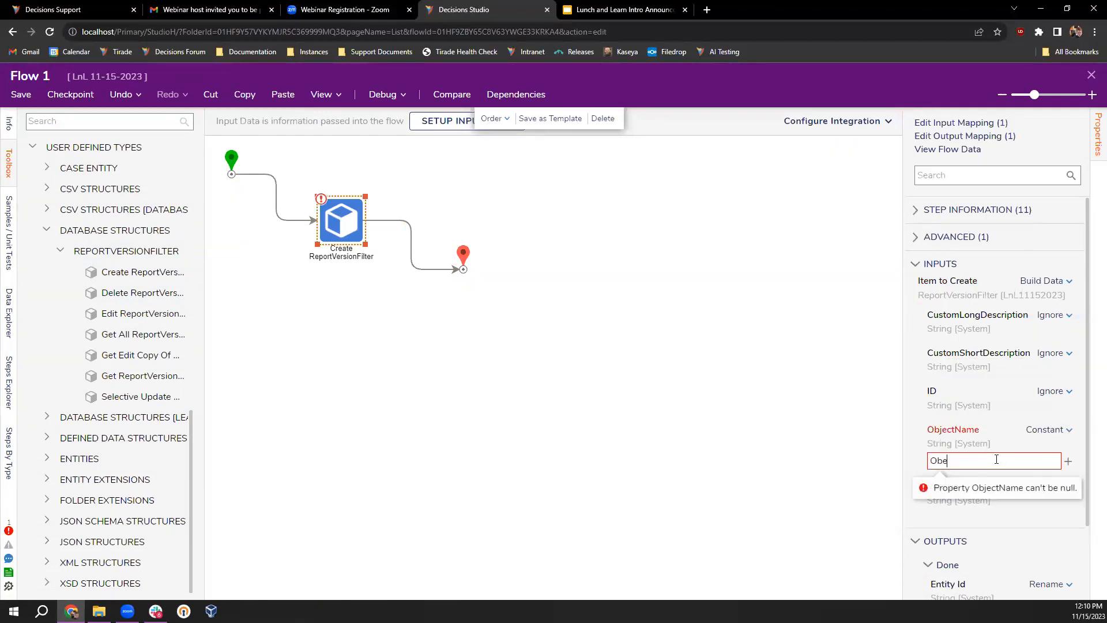
{"action": "type", "text": "Object1"}
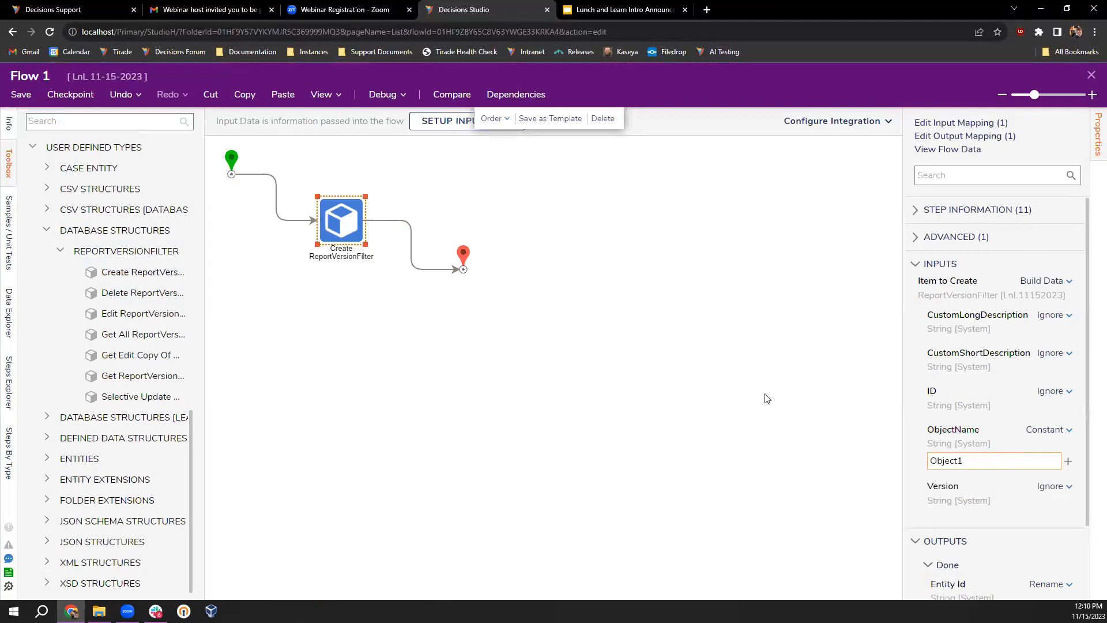
Set the create step's Version input to the constant 1.
{"action": "left_click", "coordinate": [1063, 489]}
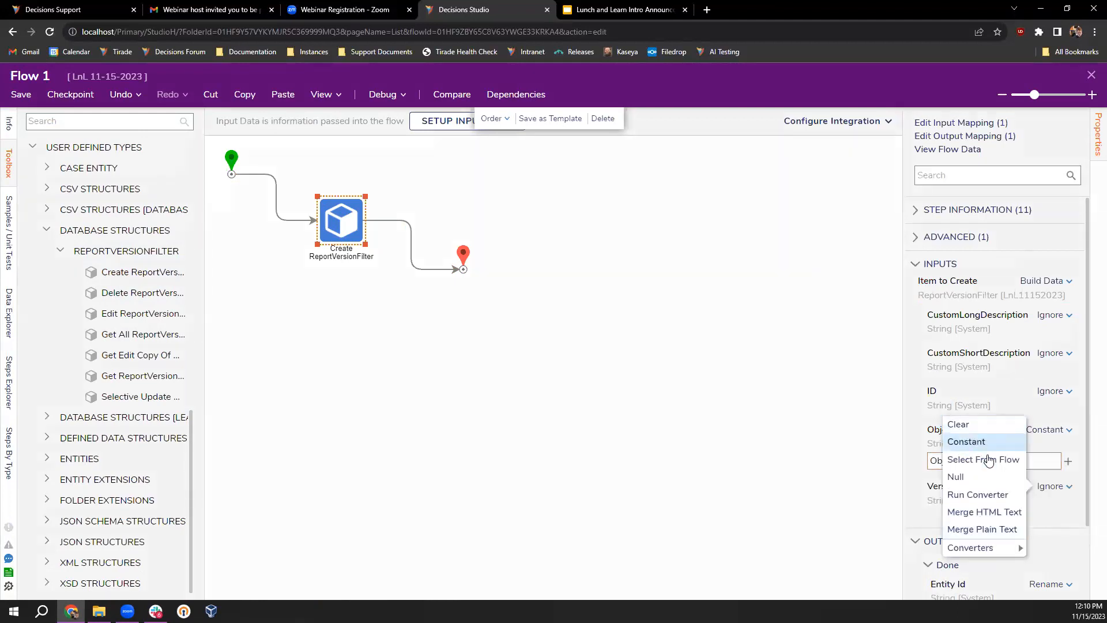
{"action": "left_click", "coordinate": [988, 442]}
{"action": "type", "text": "1"}
{"action": "left_click", "coordinate": [556, 391]}
Run the flow once in the debugger to create the record, and exit the debugger.
{"action": "left_click", "coordinate": [383, 96]}
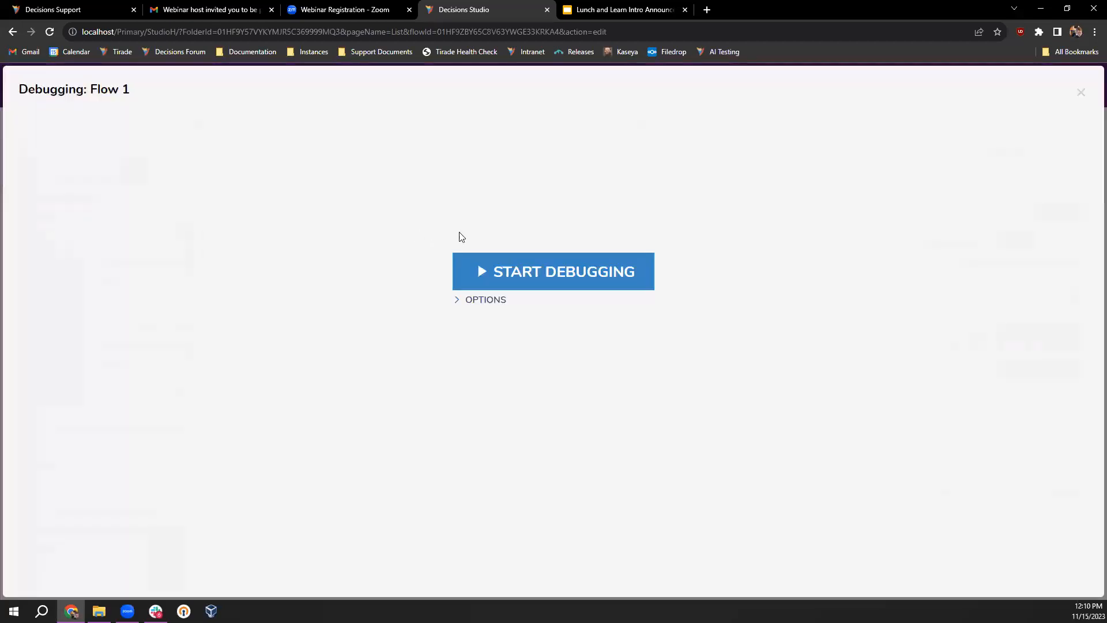
{"action": "left_click", "coordinate": [522, 270]}
{"action": "left_click", "coordinate": [1080, 93]}
Set the create step's Version constant to 2 and run the flow in the debugger.
{"action": "left_click", "coordinate": [345, 221]}
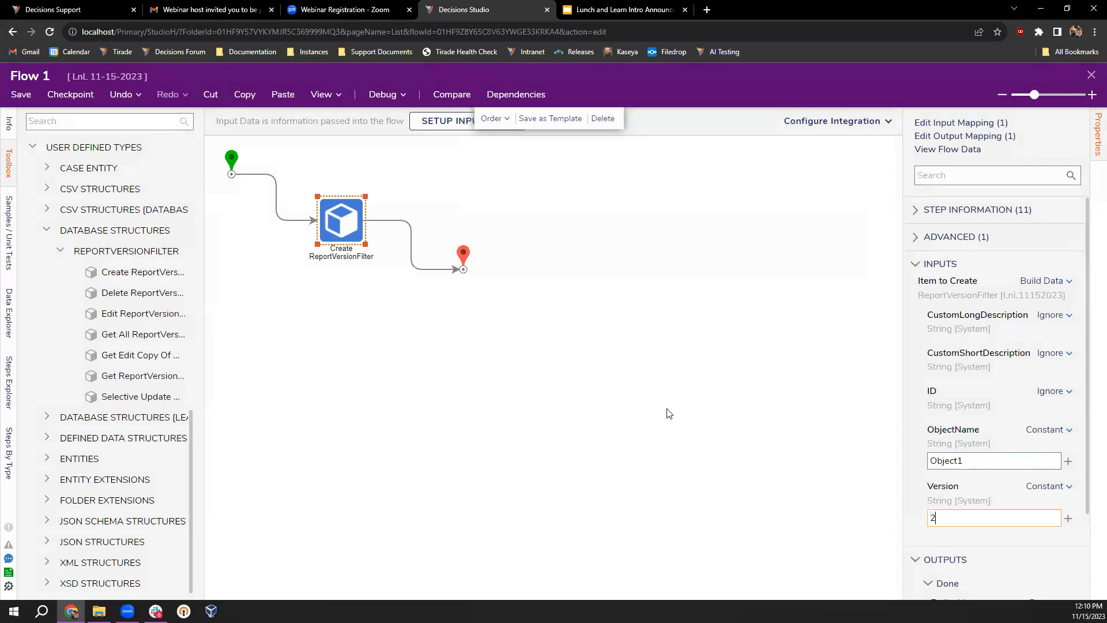
{"action": "left_click", "coordinate": [375, 190]}
{"action": "left_click", "coordinate": [385, 95]}
{"action": "left_click", "coordinate": [519, 269]}
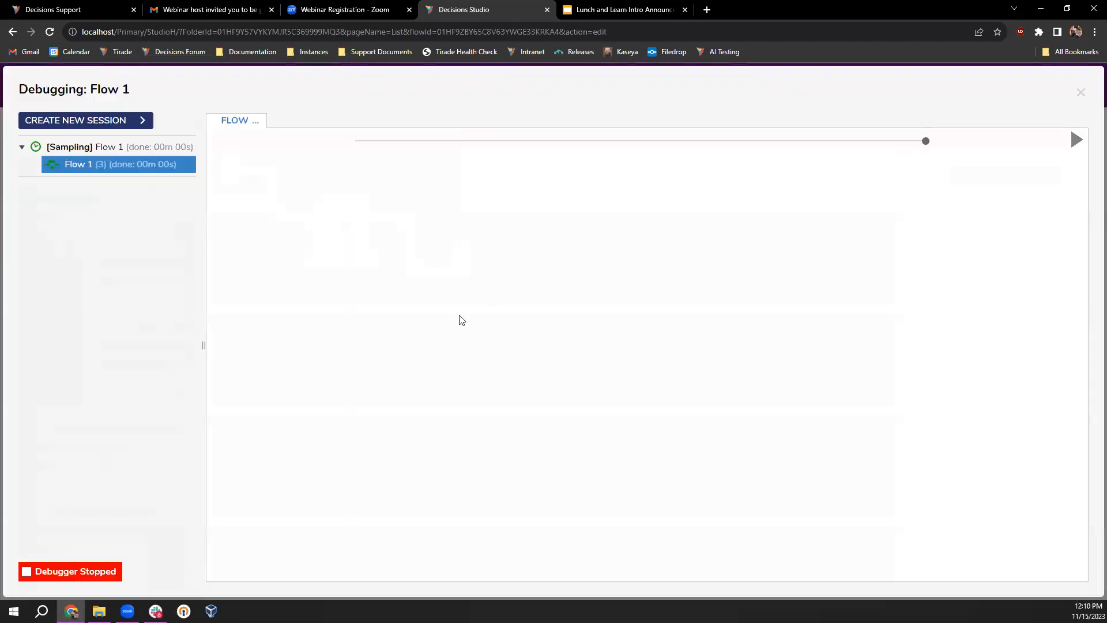
{"action": "left_click", "coordinate": [1080, 92]}
Set the create step's Version constant to 3 and run the flow in the debugger.
{"action": "left_click", "coordinate": [342, 233]}
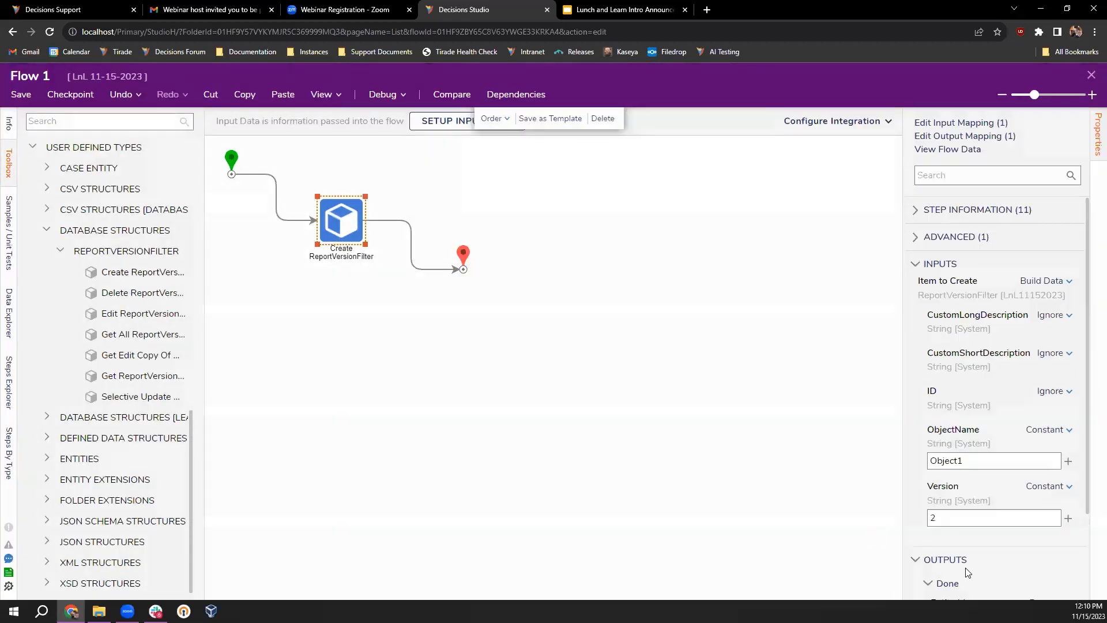
{"action": "left_click_drag", "start_coordinate": [958, 412], "coordinate": [891, 412]}
{"action": "type", "text": "3"}
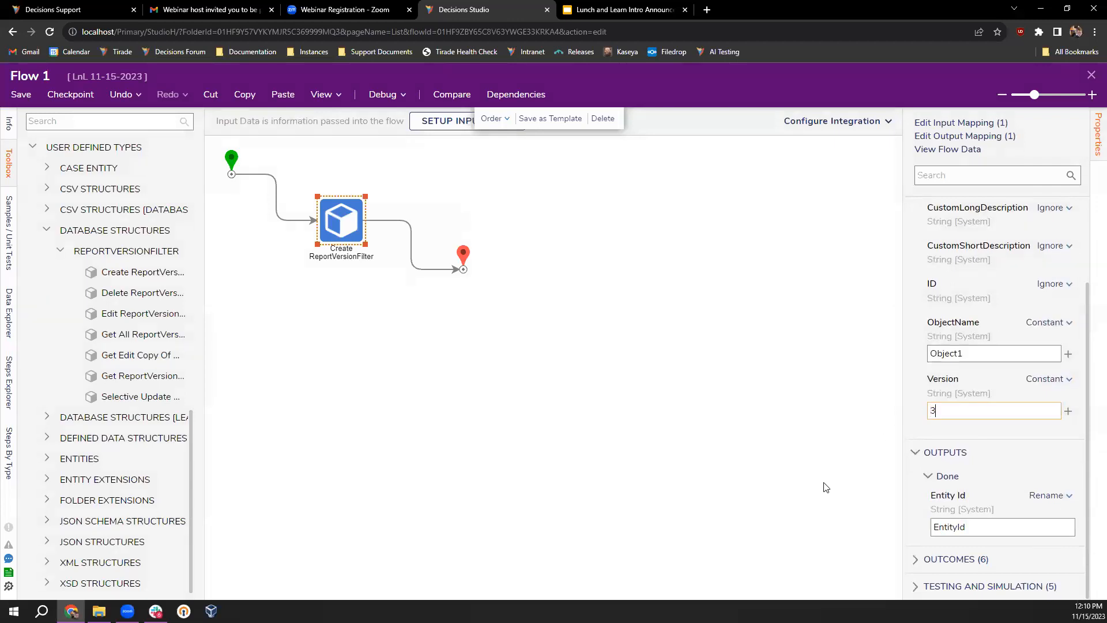
{"action": "left_click", "coordinate": [456, 363]}
{"action": "left_click", "coordinate": [383, 94]}
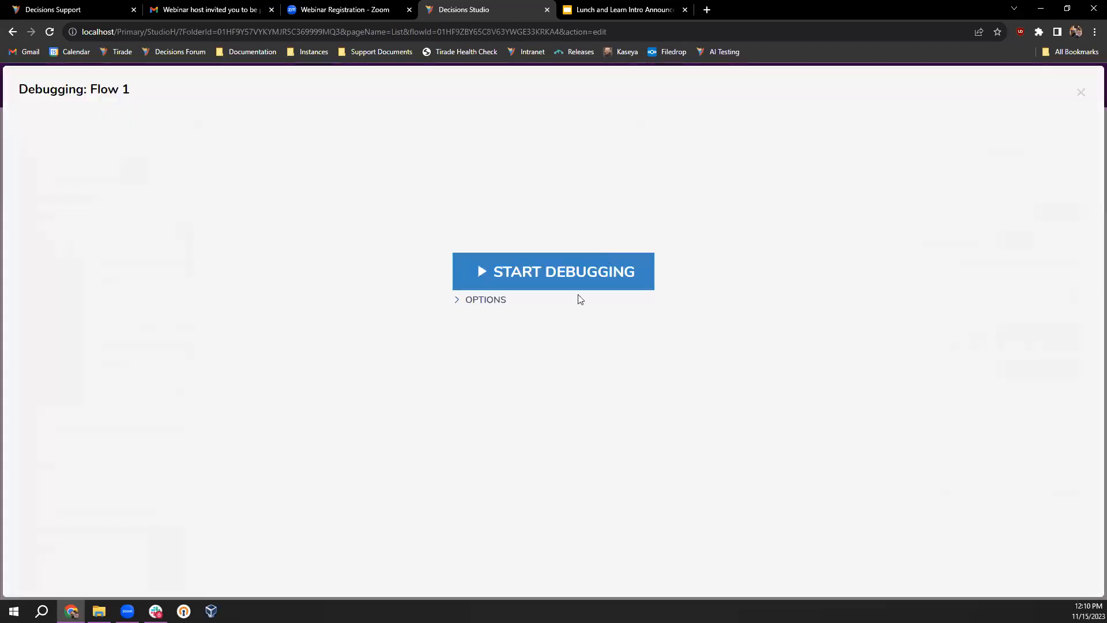
{"action": "left_click", "coordinate": [580, 271]}
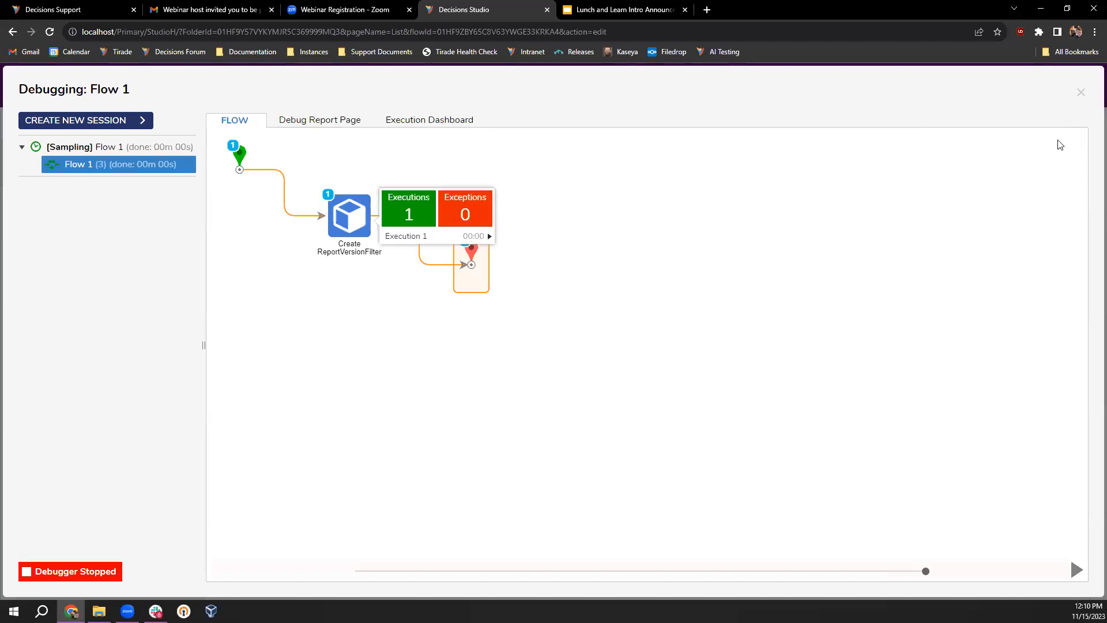
Exit the debugger and close the flow designer, saving the changes.
{"action": "left_click", "coordinate": [1080, 92]}
{"action": "left_click", "coordinate": [1091, 77]}
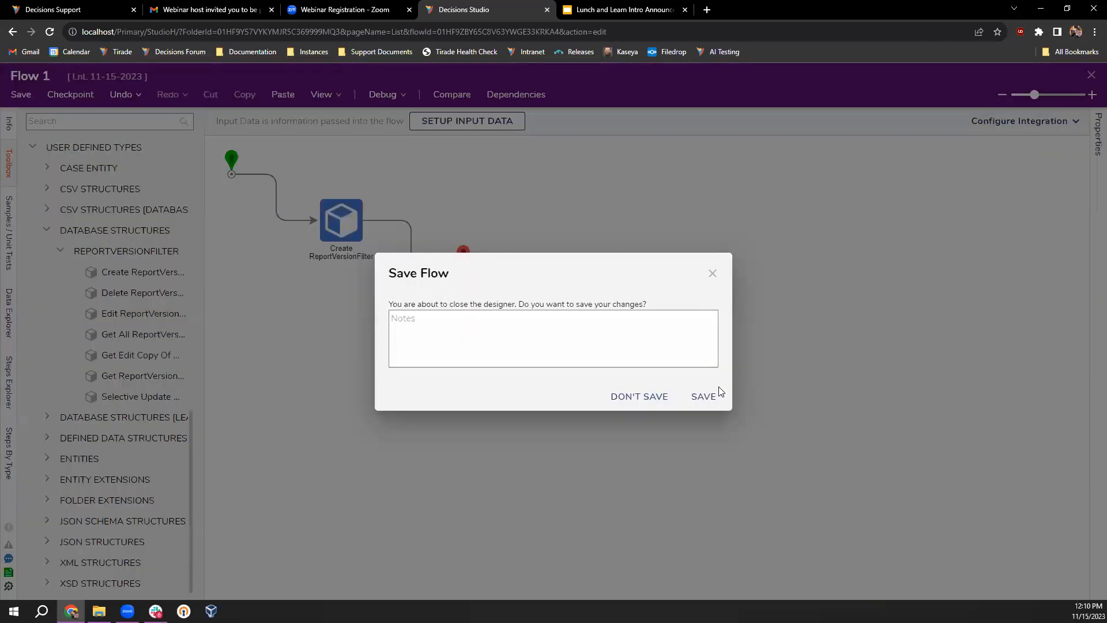
{"action": "left_click", "coordinate": [704, 396]}
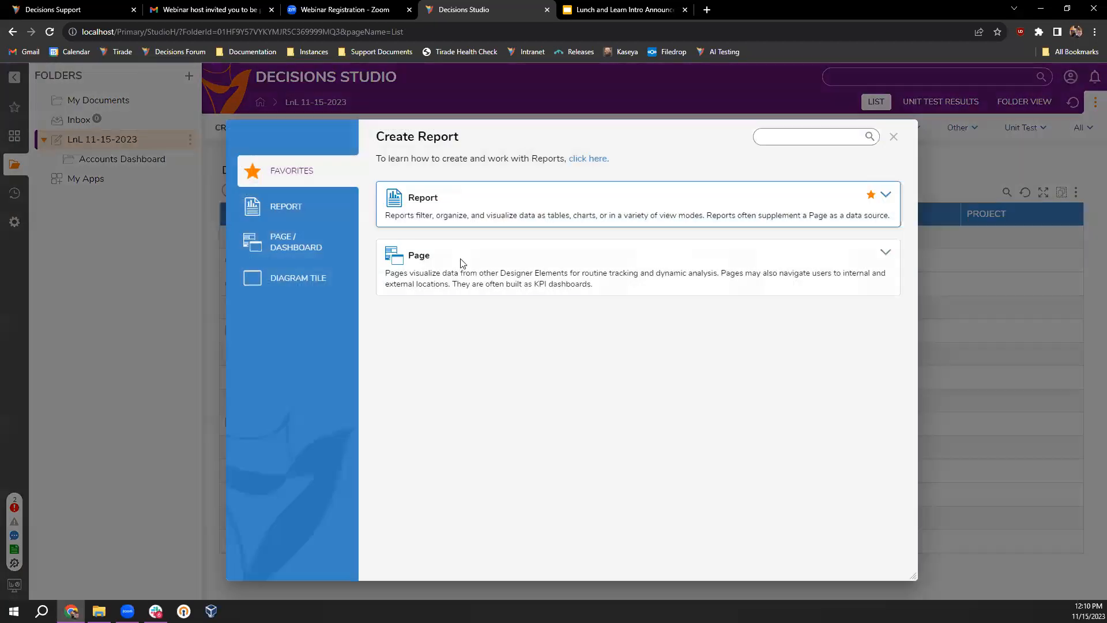
Create a new report in the LnL 11-15-2023 folder.
{"action": "left_click", "coordinate": [497, 212]}
{"action": "left_click", "coordinate": [511, 235]}
{"action": "left_click", "coordinate": [488, 197]}
{"action": "left_click", "coordinate": [601, 234]}
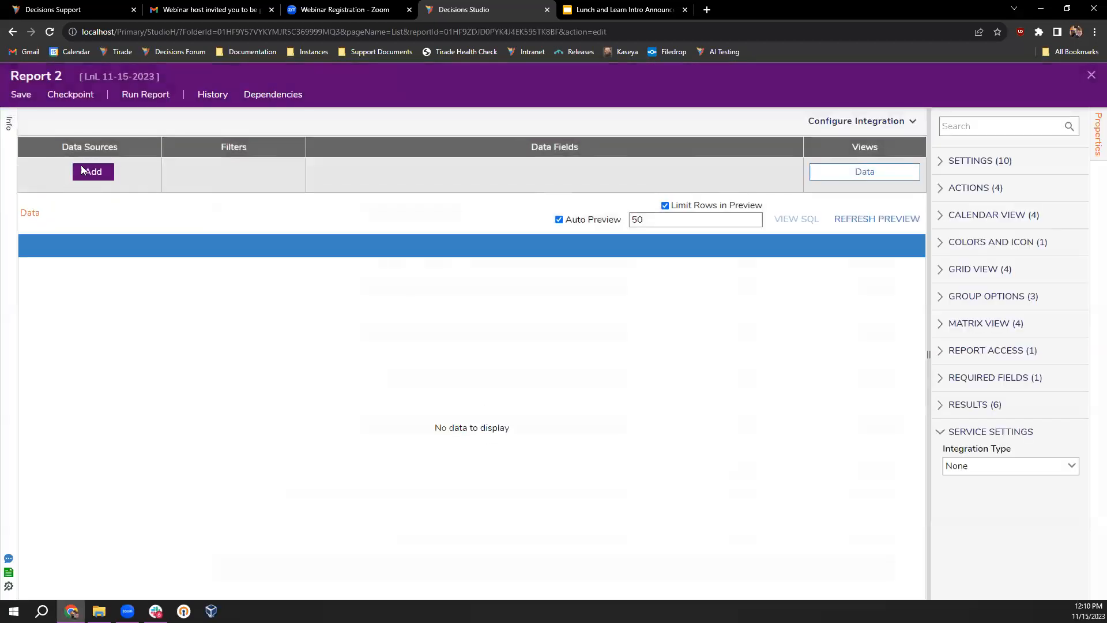
Add the Report Version Filter database structure as the report's data source.
{"action": "left_click", "coordinate": [93, 172]}
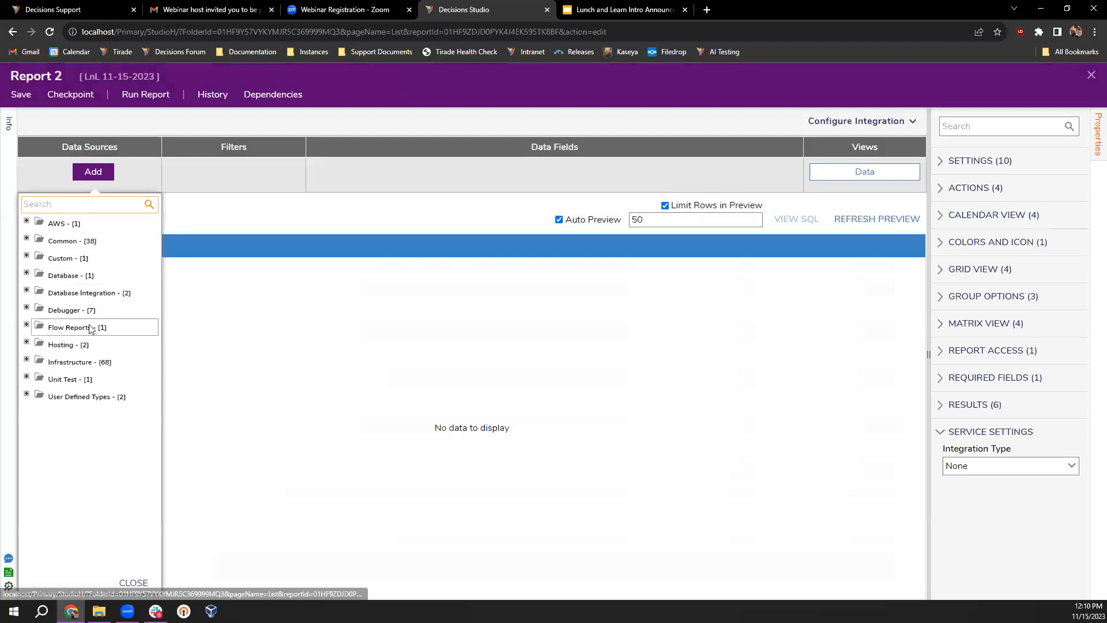
{"action": "left_click", "coordinate": [26, 394]}
{"action": "left_click", "coordinate": [41, 412]}
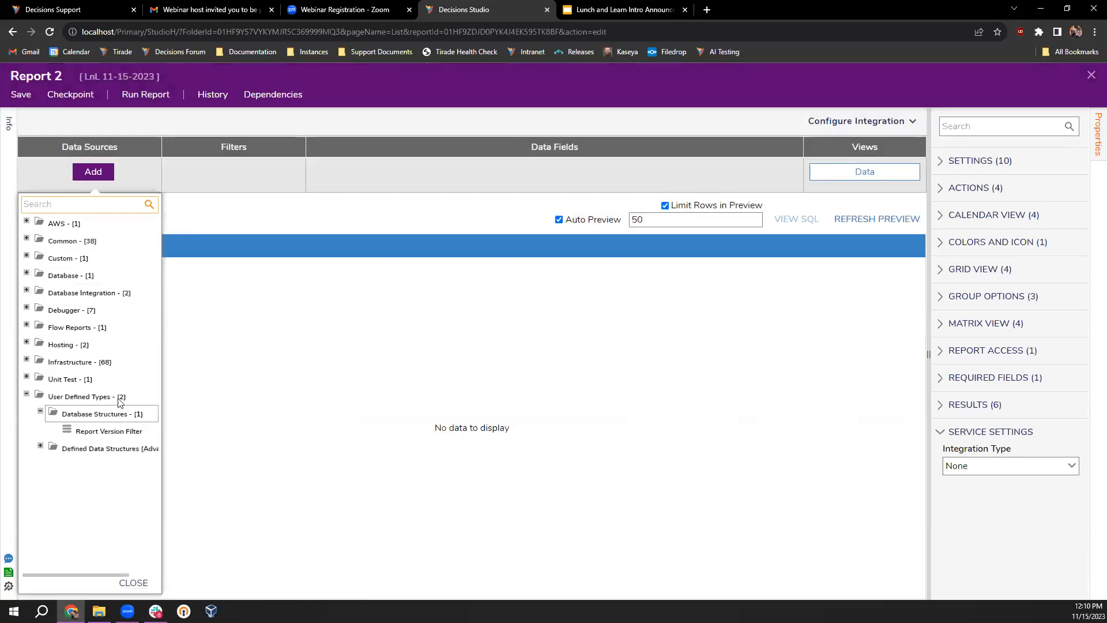
{"action": "left_click", "coordinate": [98, 431]}
Add the Object Name and Version columns as the report's data fields.
{"action": "left_click", "coordinate": [339, 172]}
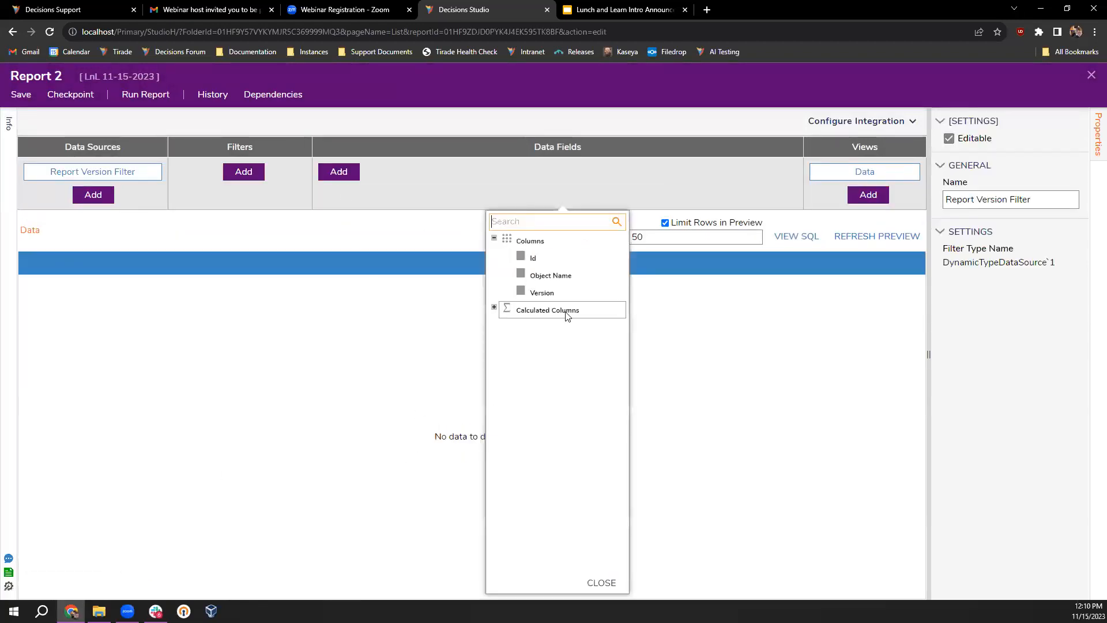
{"action": "left_click", "coordinate": [551, 275]}
{"action": "left_click", "coordinate": [545, 292]}
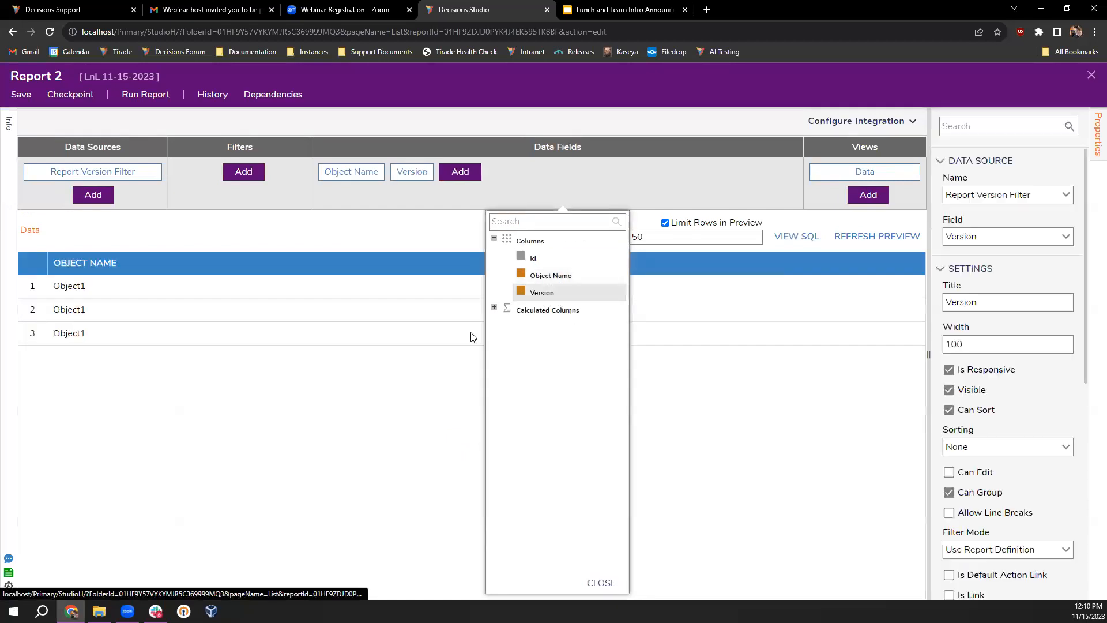
{"action": "left_click", "coordinate": [376, 414]}
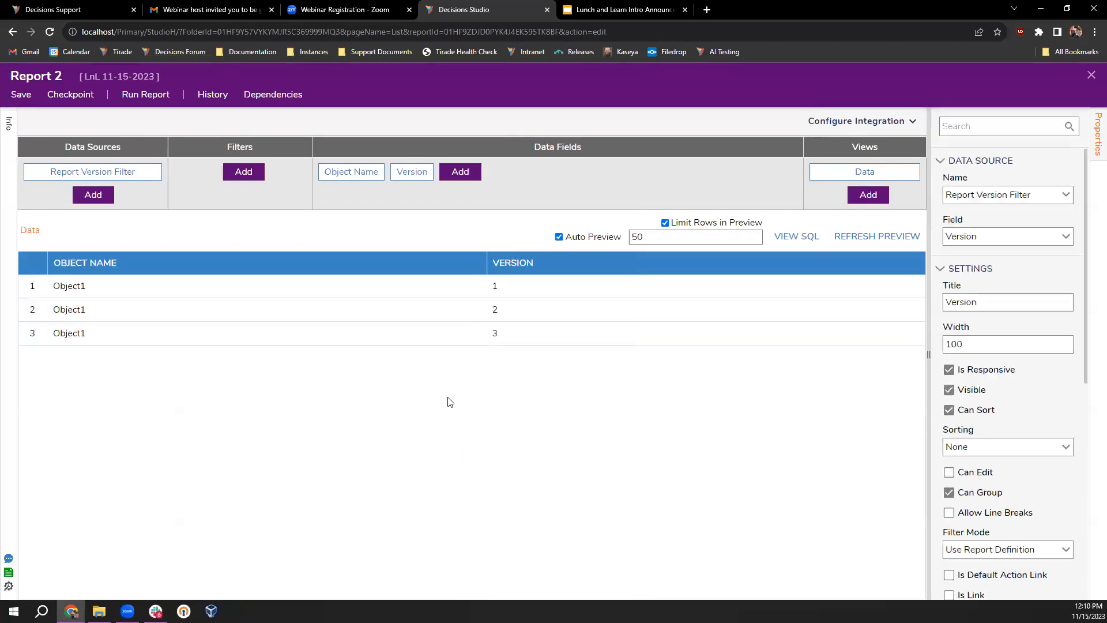
Save the report and add a Rule Filter to its filters.
{"action": "left_click", "coordinate": [21, 95]}
{"action": "left_click", "coordinate": [719, 396]}
{"action": "left_click", "coordinate": [248, 174]}
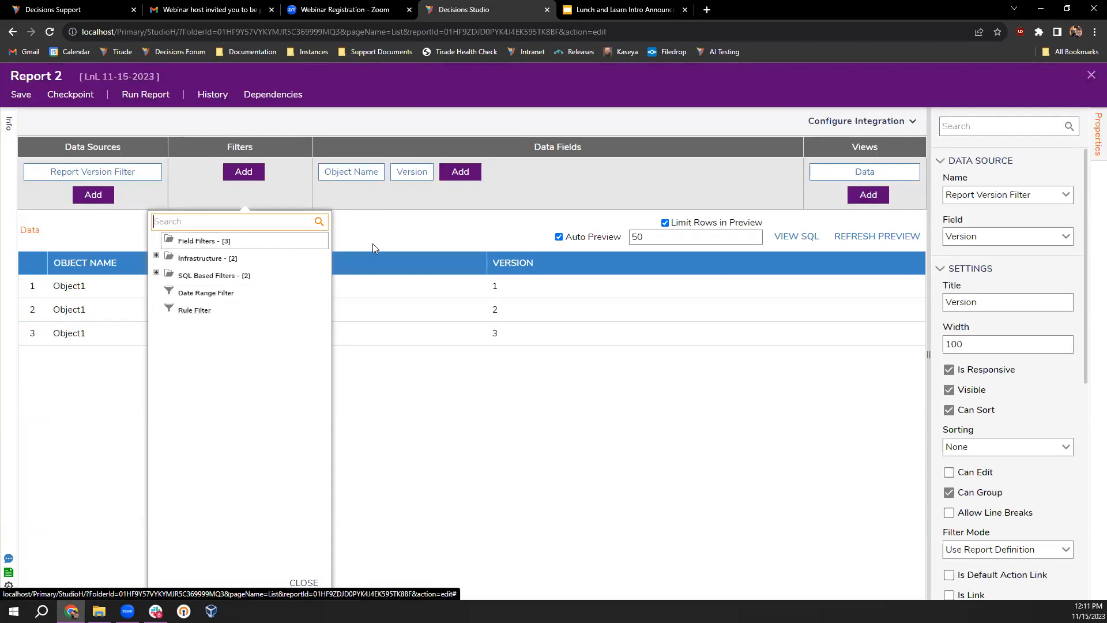
{"action": "left_click", "coordinate": [219, 313]}
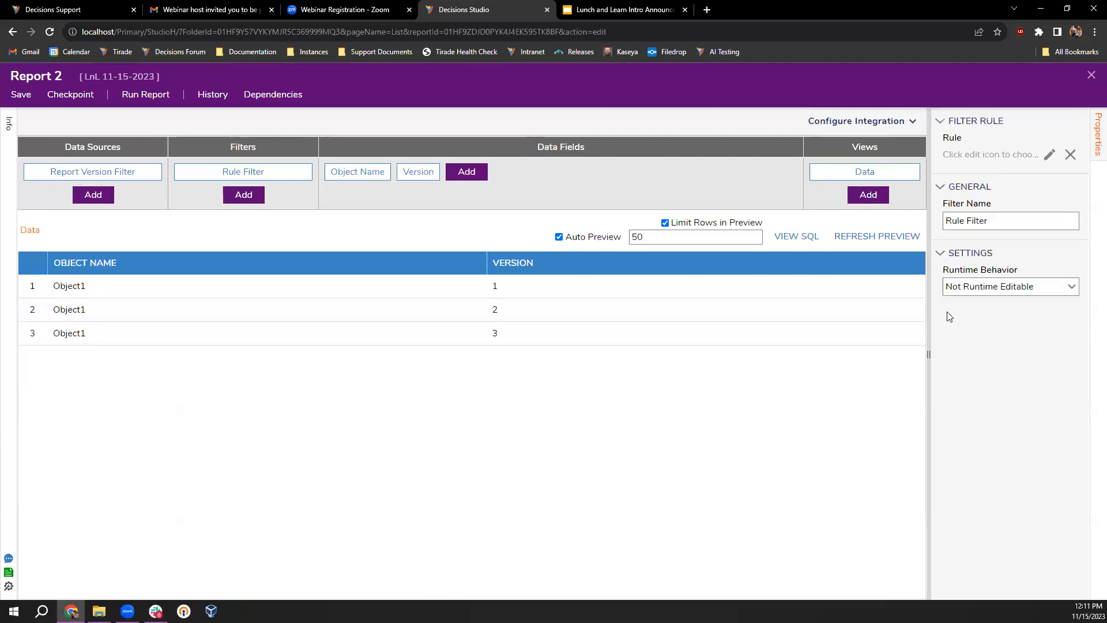
{"action": "left_click", "coordinate": [1049, 156]}
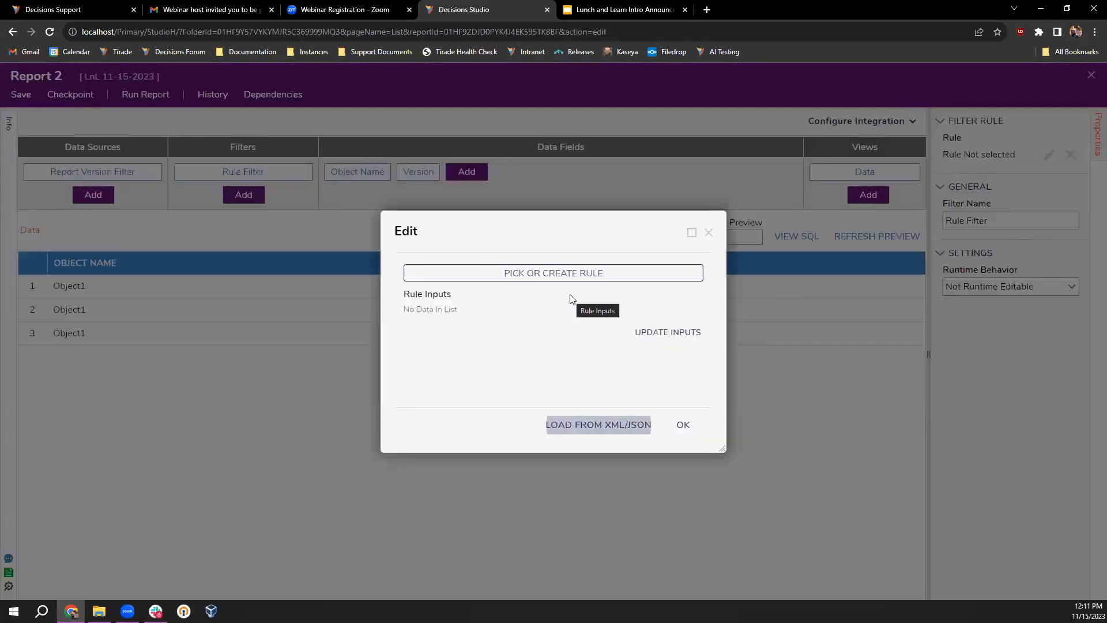
{"action": "left_click", "coordinate": [562, 273]}
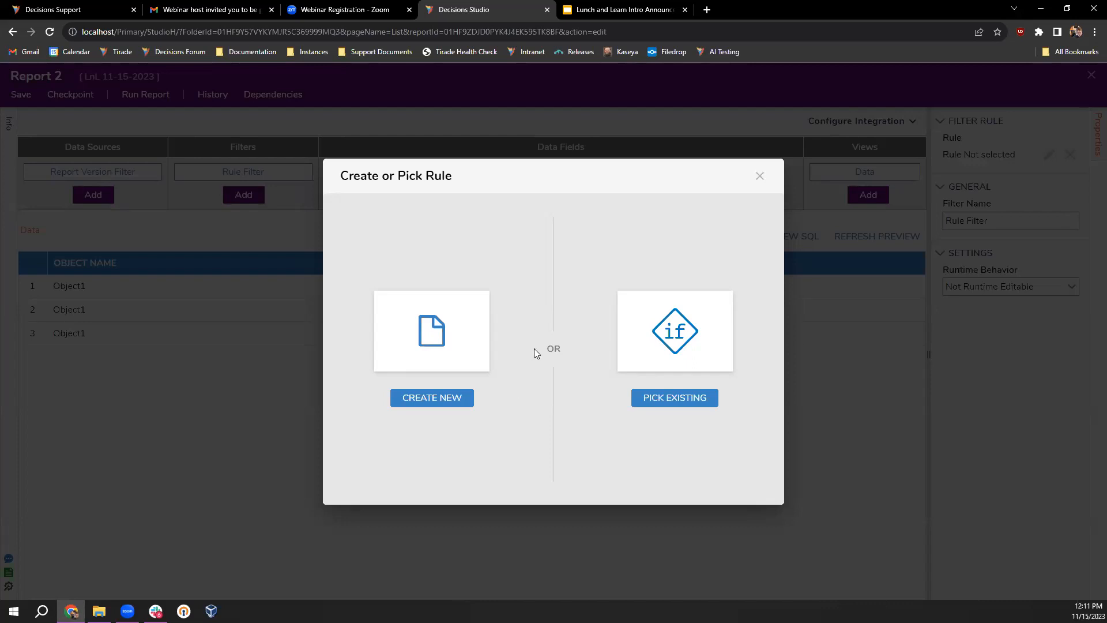
{"action": "left_click_drag", "start_coordinate": [622, 183], "coordinate": [437, 182]}
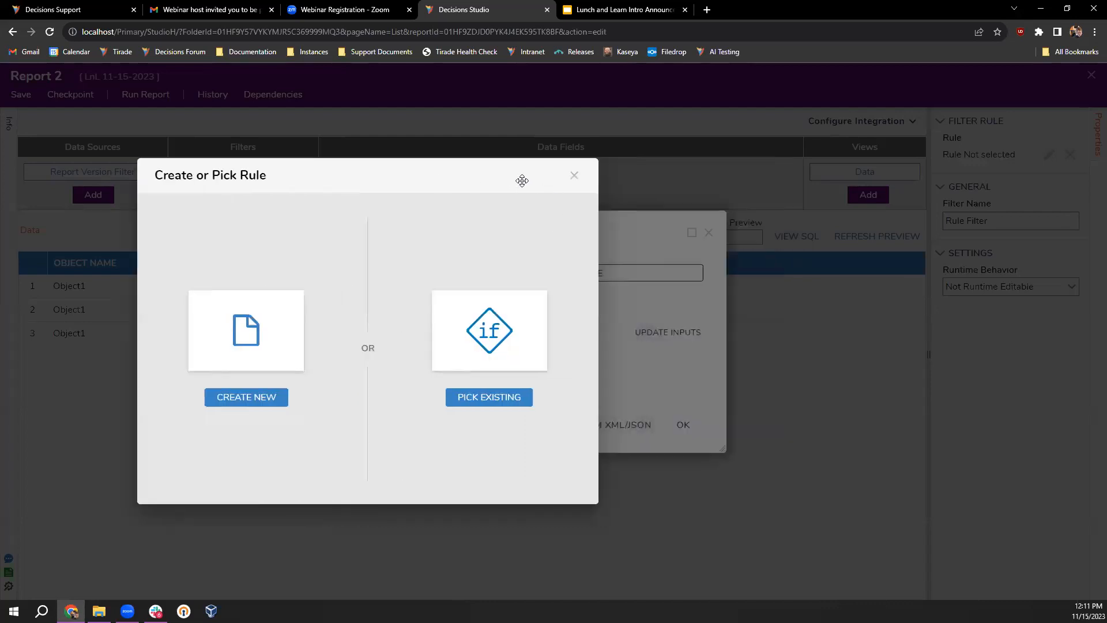
{"action": "left_click_drag", "start_coordinate": [525, 181], "coordinate": [456, 169]}
{"action": "left_click", "coordinate": [507, 166]}
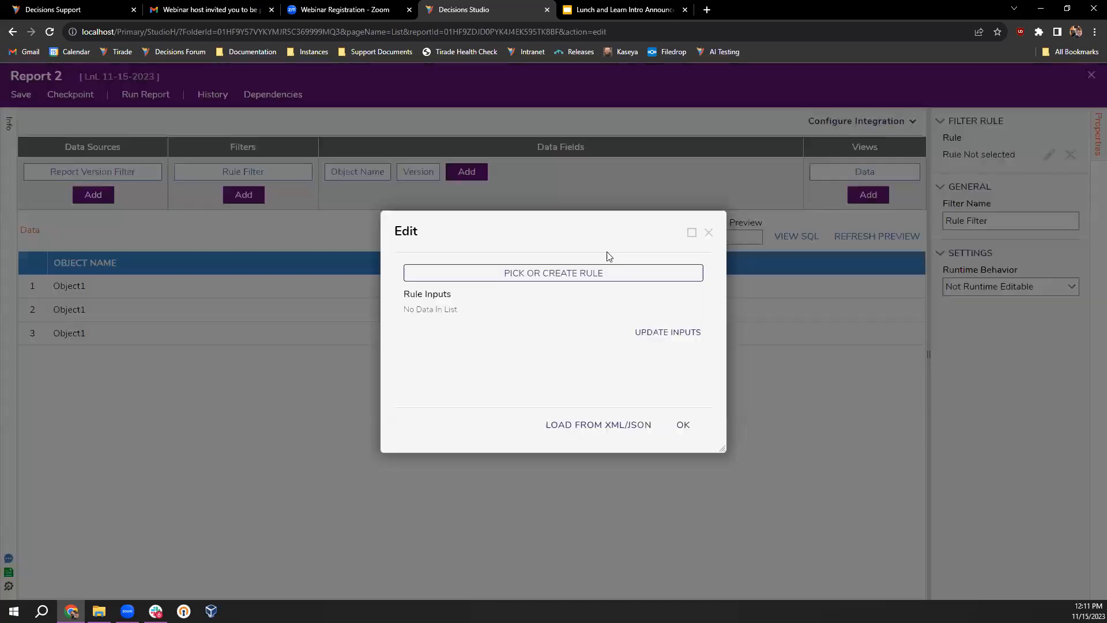
{"action": "left_click", "coordinate": [708, 232]}
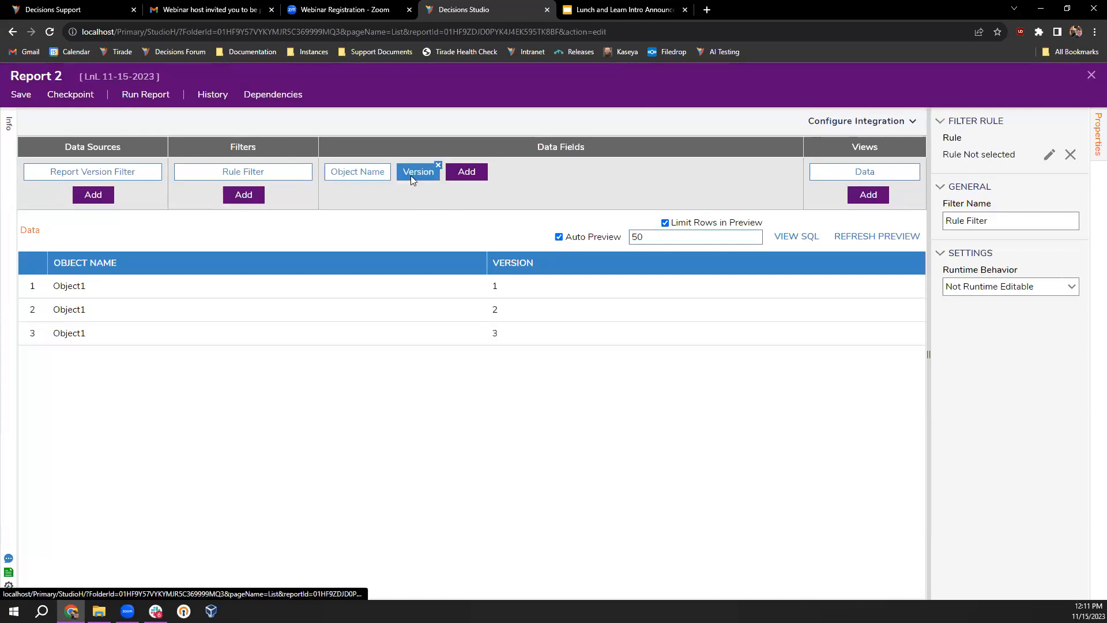
{"action": "left_click", "coordinate": [411, 175]}
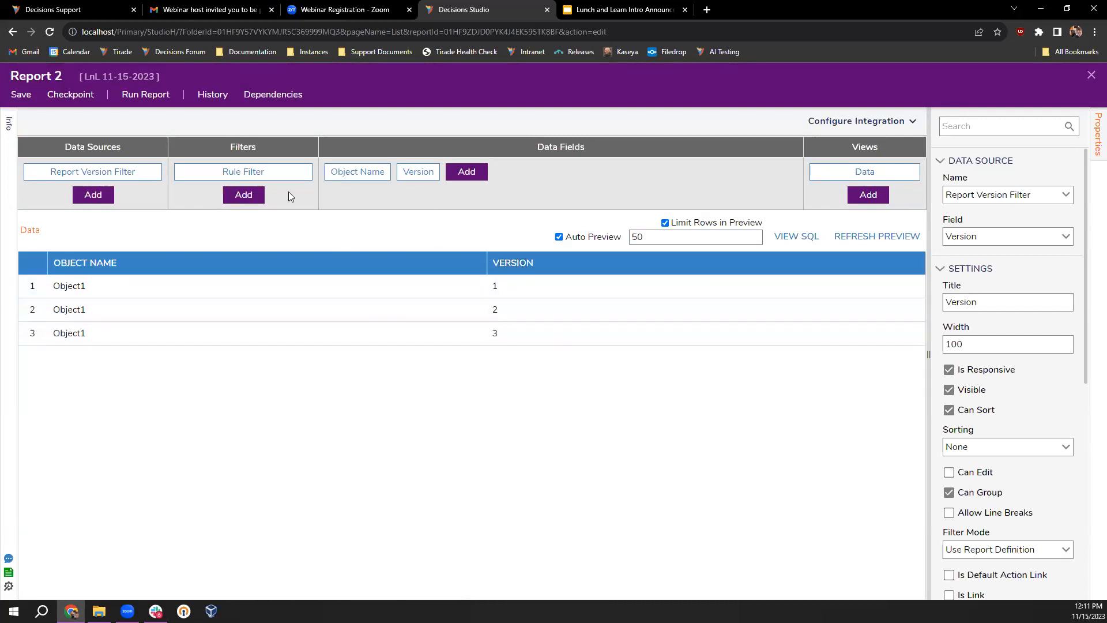
{"action": "left_click", "coordinate": [243, 171]}
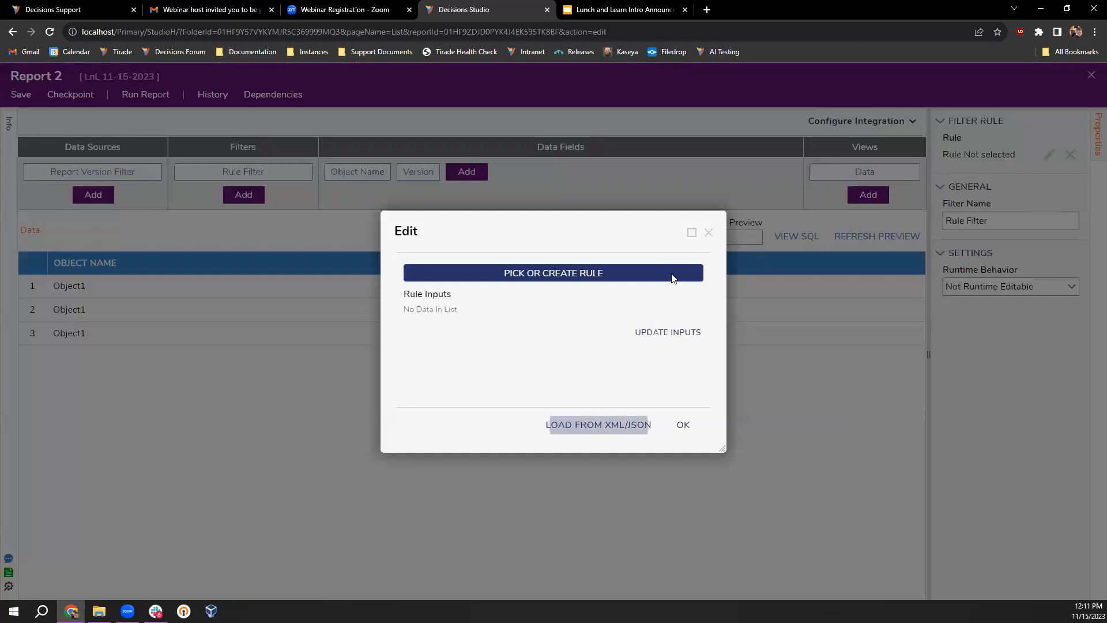
{"action": "left_click", "coordinate": [672, 278]}
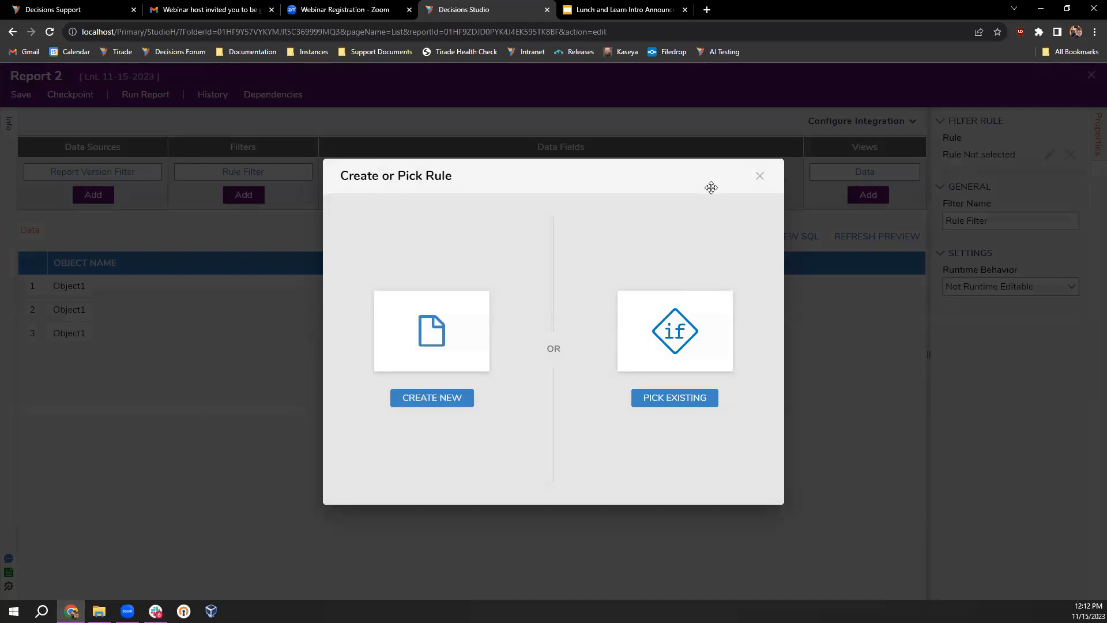
{"action": "left_click", "coordinate": [761, 176]}
{"action": "left_click", "coordinate": [710, 232]}
Examine the regular and calculated columns available as data fields for the report.
{"action": "left_click", "coordinate": [466, 171]}
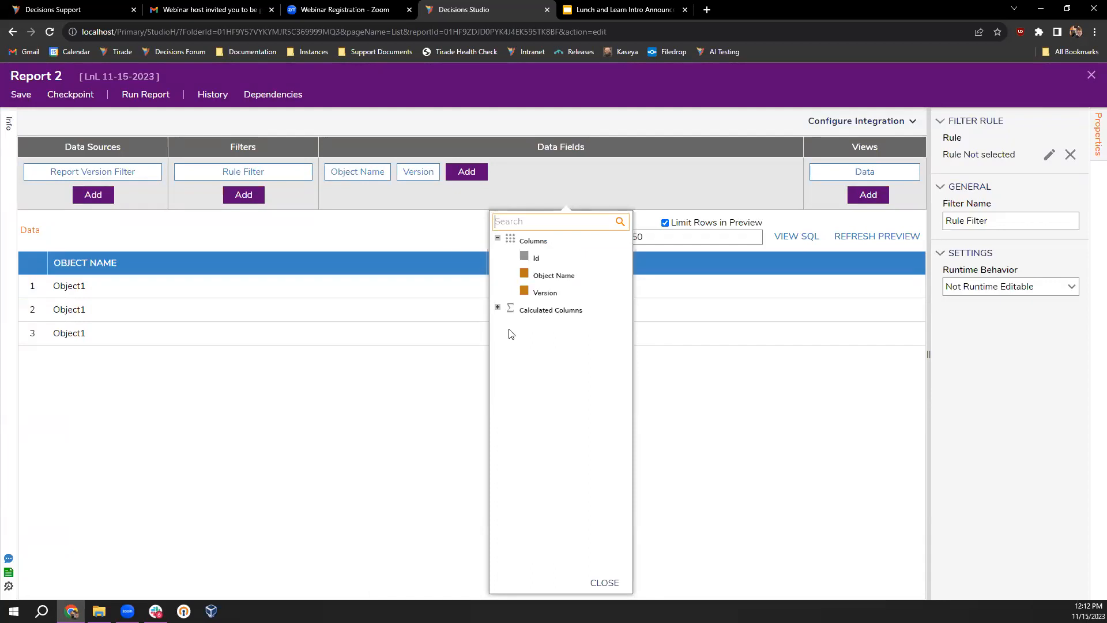
{"action": "left_click", "coordinate": [497, 308]}
{"action": "scroll", "coordinate": [498, 340], "scroll_direction": "down", "scroll_amount": 1}
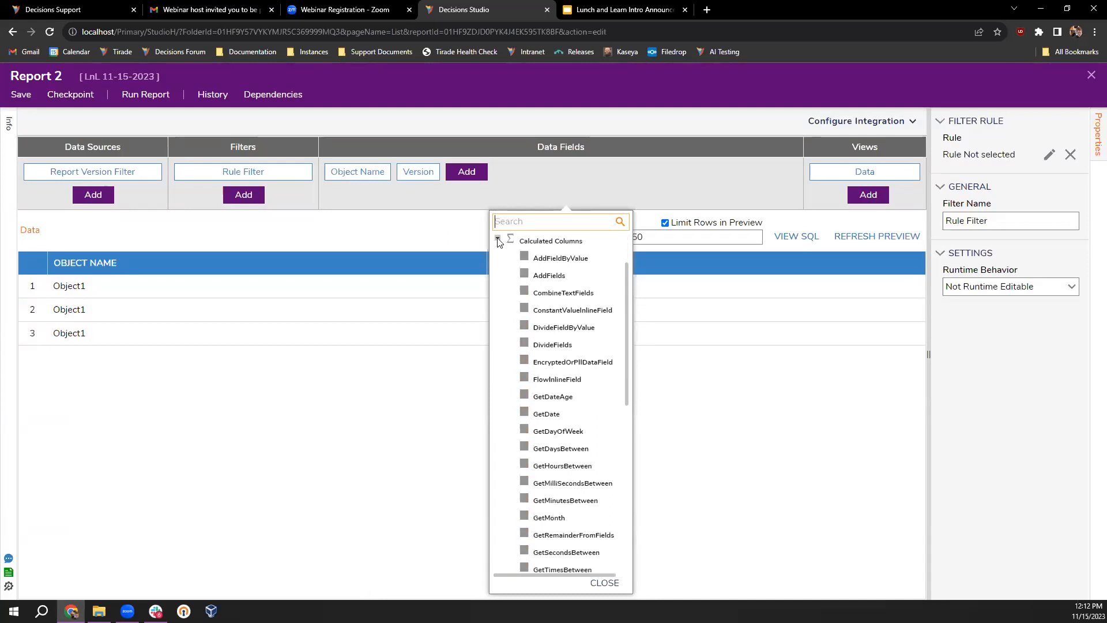
{"action": "left_click", "coordinate": [457, 182]}
{"action": "left_click", "coordinate": [461, 174]}
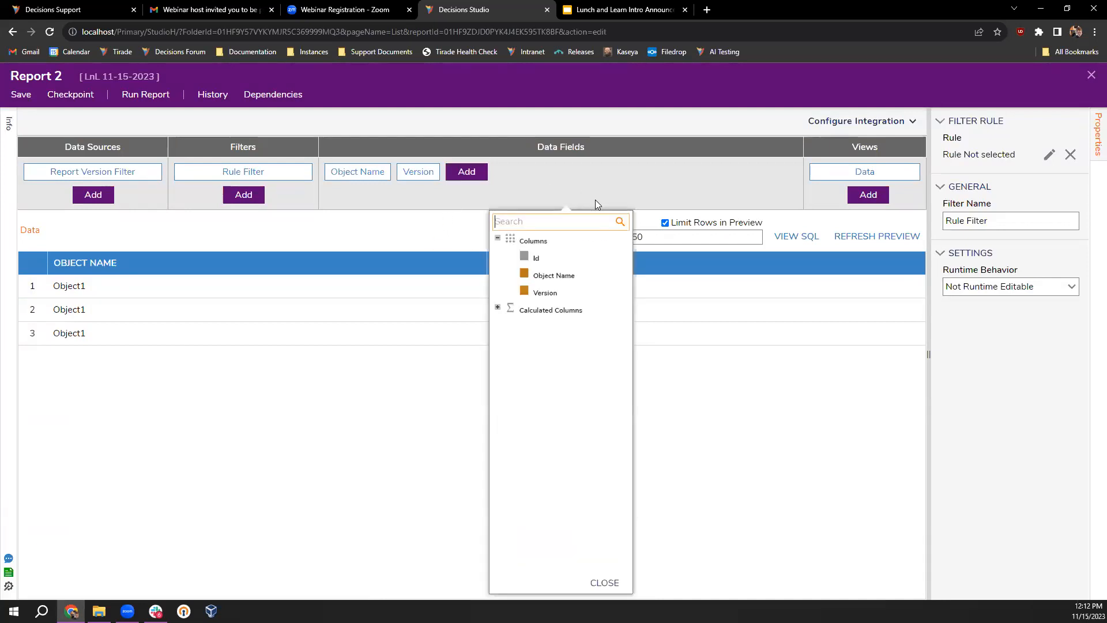
{"action": "left_click", "coordinate": [443, 245]}
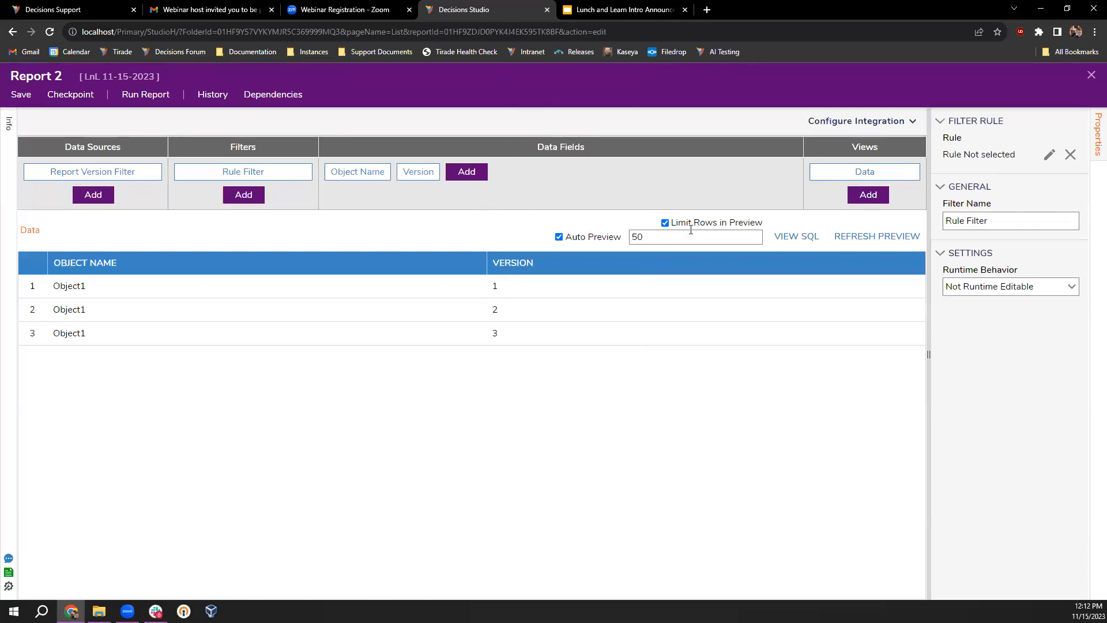
{"action": "left_click", "coordinate": [466, 171]}
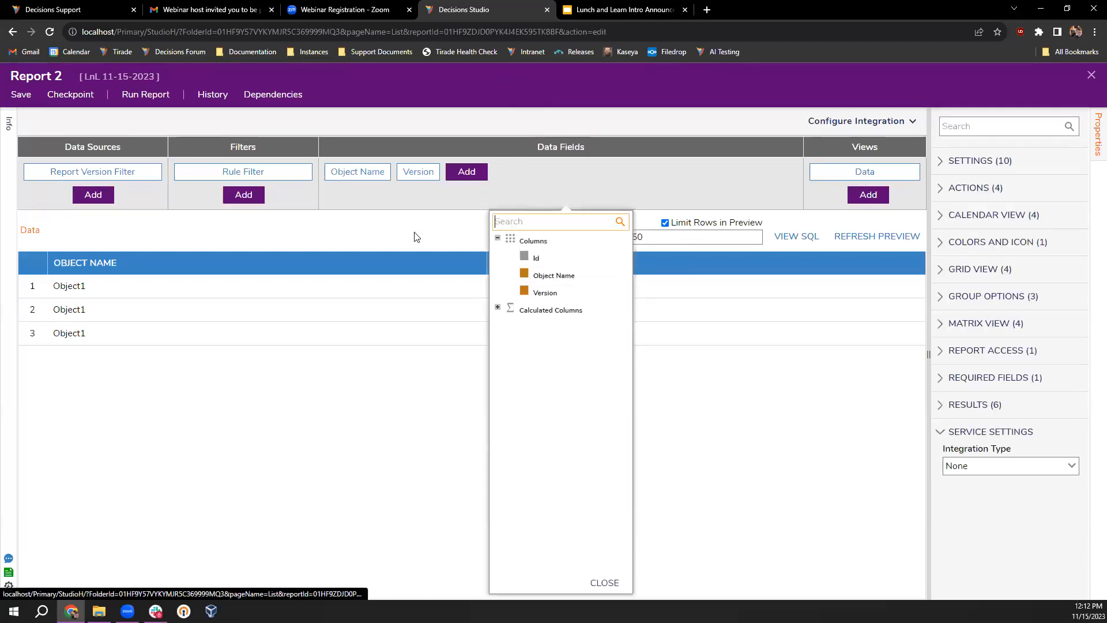
{"action": "left_click", "coordinate": [448, 191]}
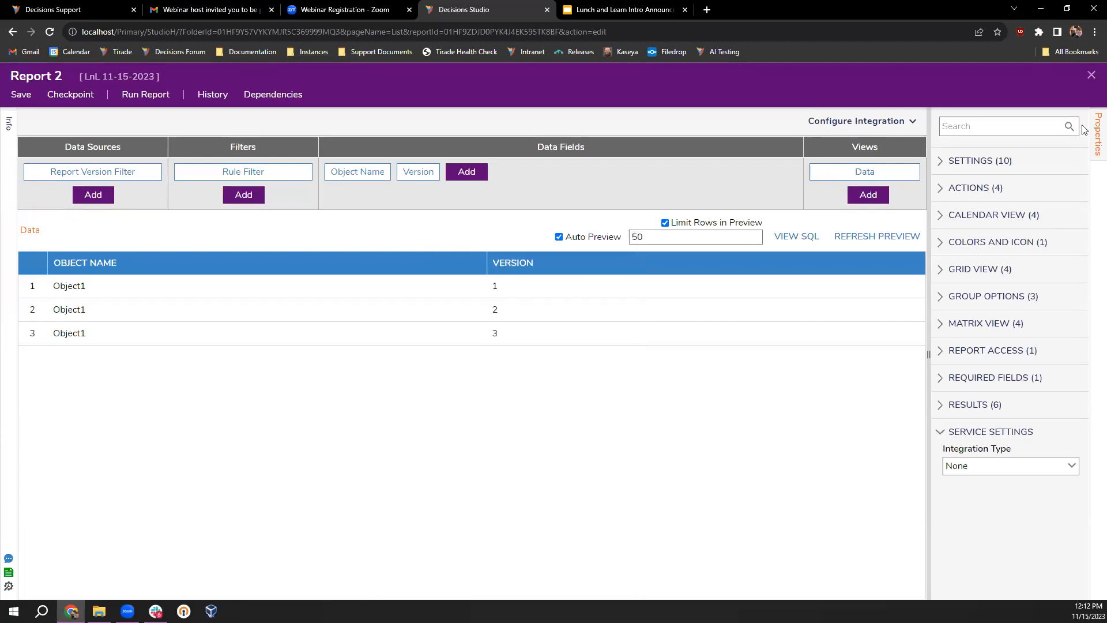
Close the report designer, saving the changes to Report 2.
{"action": "left_click", "coordinate": [1092, 75]}
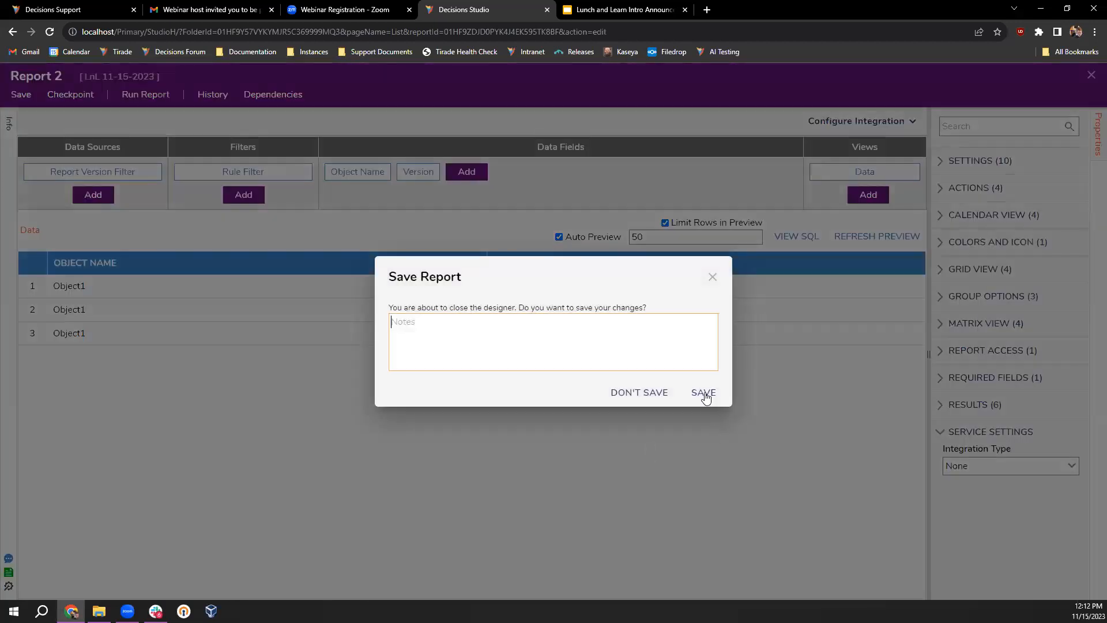
{"action": "left_click", "coordinate": [703, 393]}
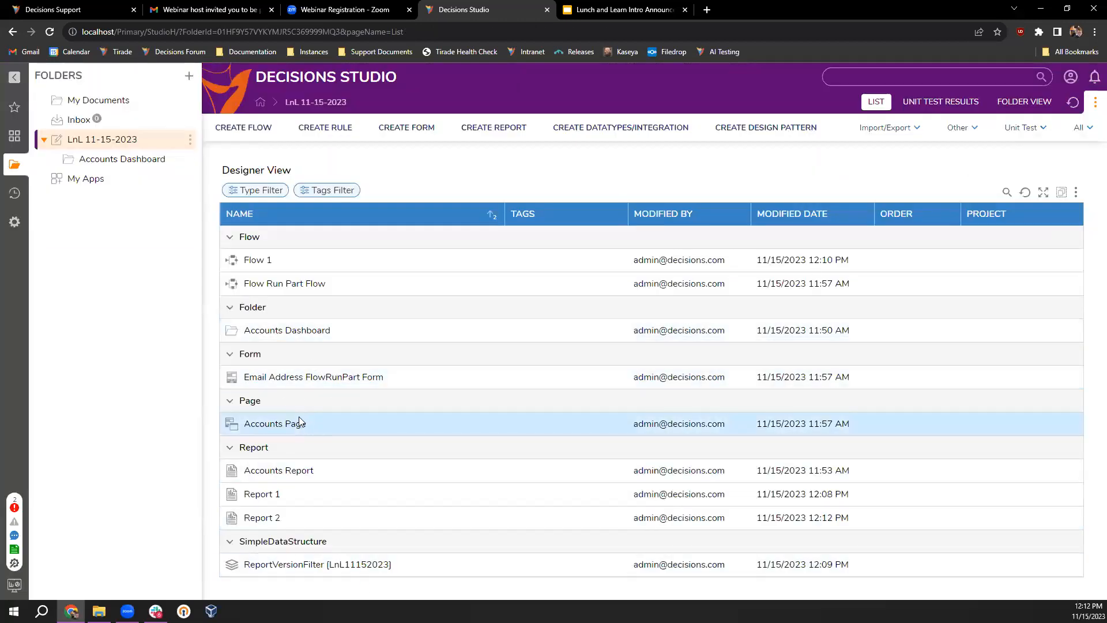
Inspect the input mappings of Flow 1's Create ReportVersionFilter step, leaving the flow designer without saving.
{"action": "left_click", "coordinate": [257, 260]}
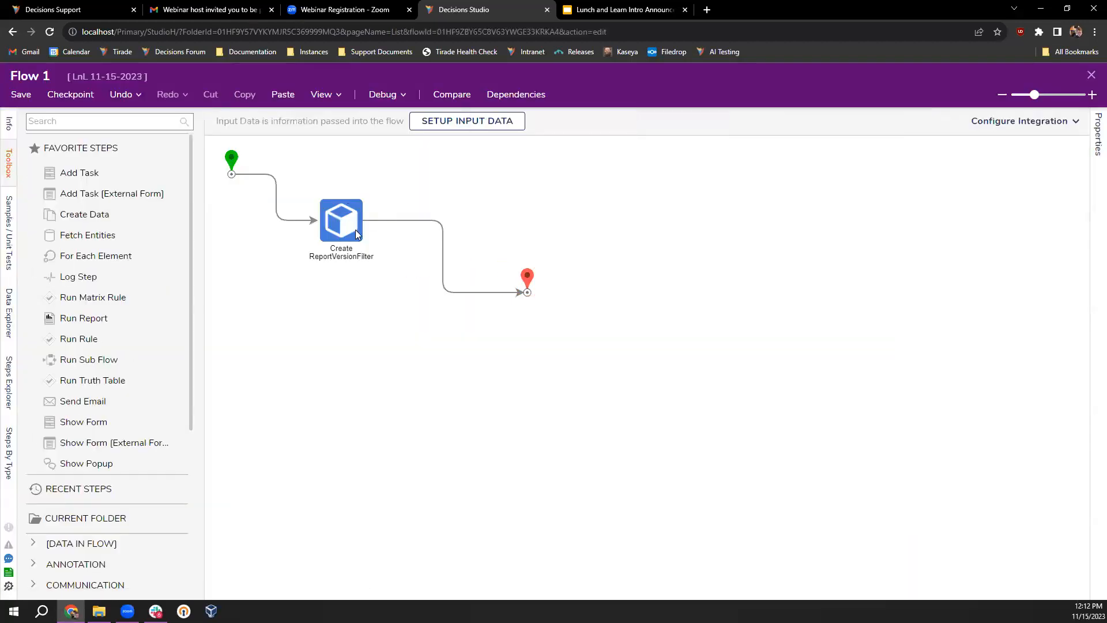
{"action": "left_click", "coordinate": [355, 230]}
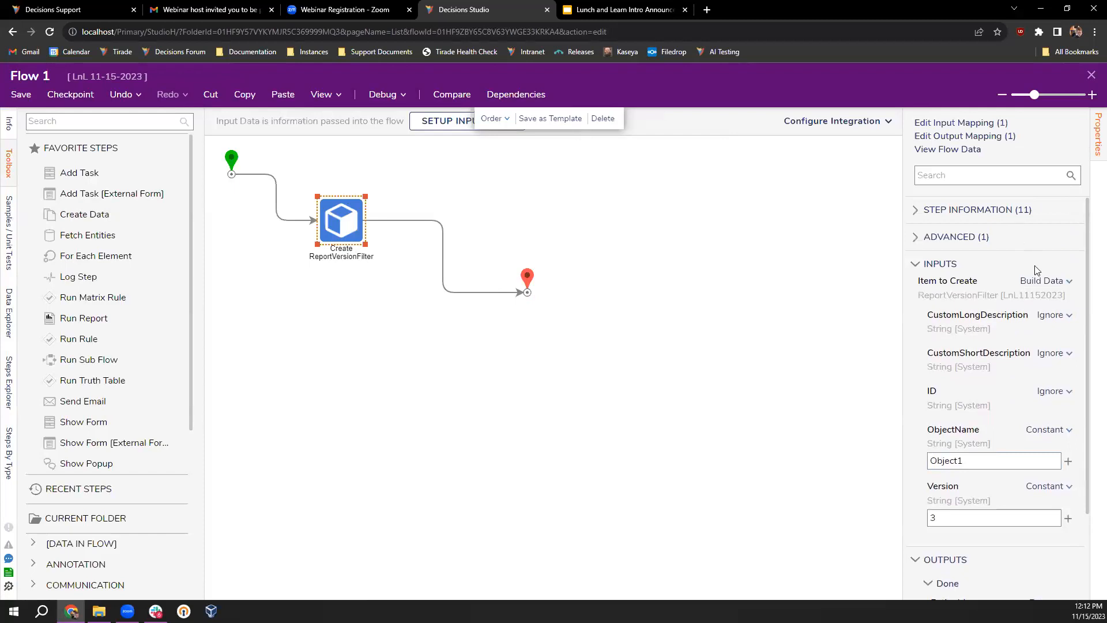
{"action": "scroll", "coordinate": [996, 439], "scroll_direction": "down", "scroll_amount": 2}
{"action": "scroll", "coordinate": [1032, 415], "scroll_direction": "up", "scroll_amount": 2}
{"action": "scroll", "coordinate": [987, 334], "scroll_direction": "down", "scroll_amount": 2}
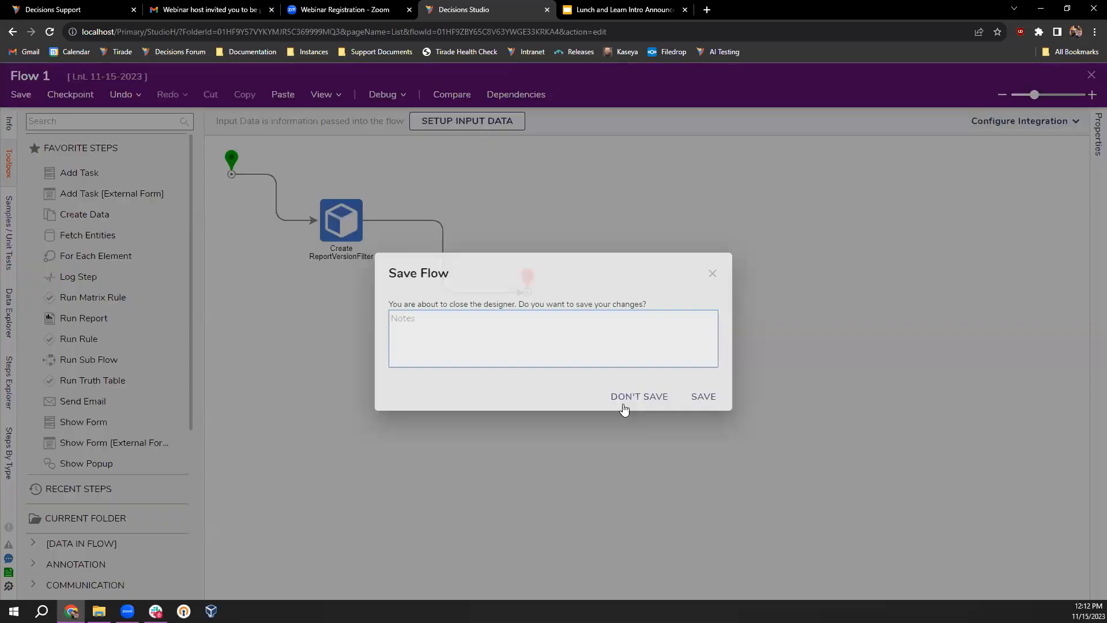
{"action": "left_click", "coordinate": [635, 397]}
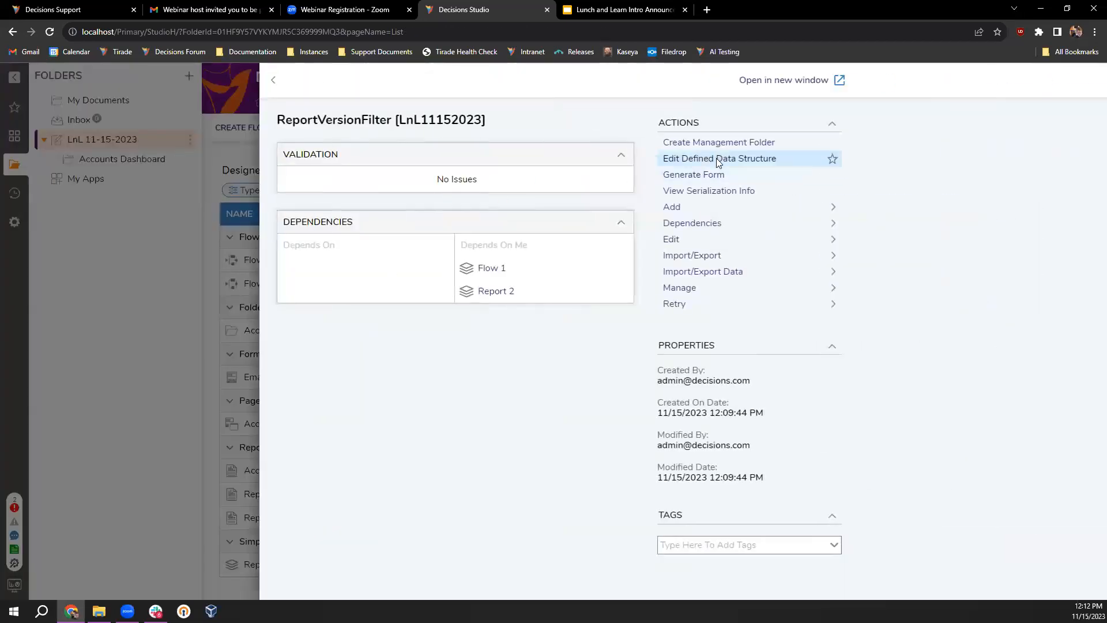
Add a CreatedOn field of type Date Time to the ReportVersionFilter data structure and save it.
{"action": "left_click", "coordinate": [716, 159]}
{"action": "left_click", "coordinate": [248, 211]}
{"action": "type", "text": "CreatedOn"}
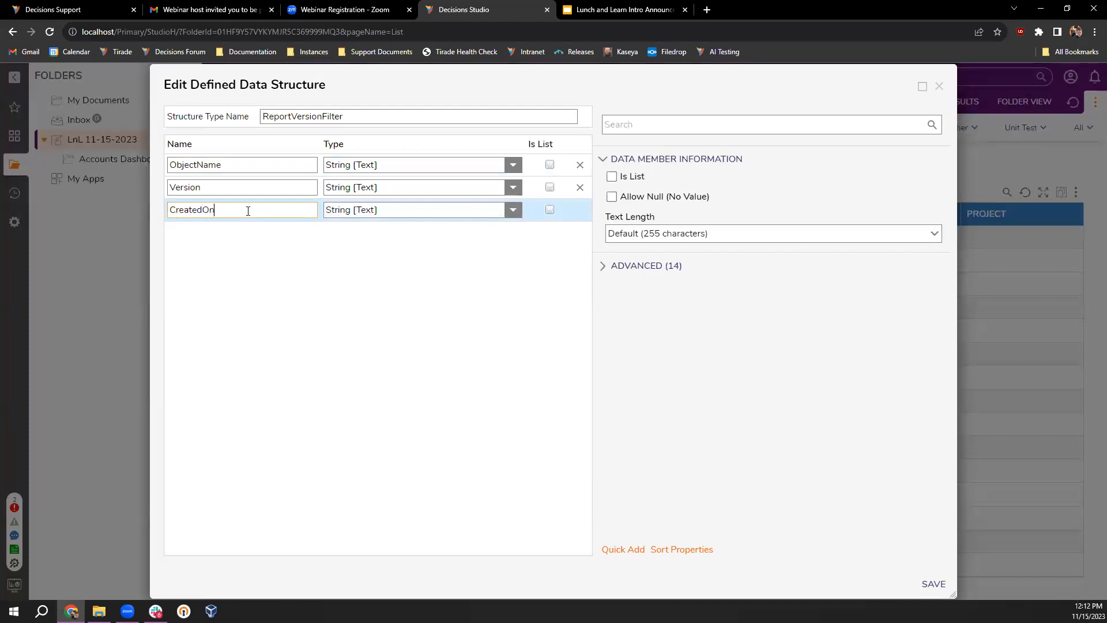
{"action": "left_click", "coordinate": [432, 210]}
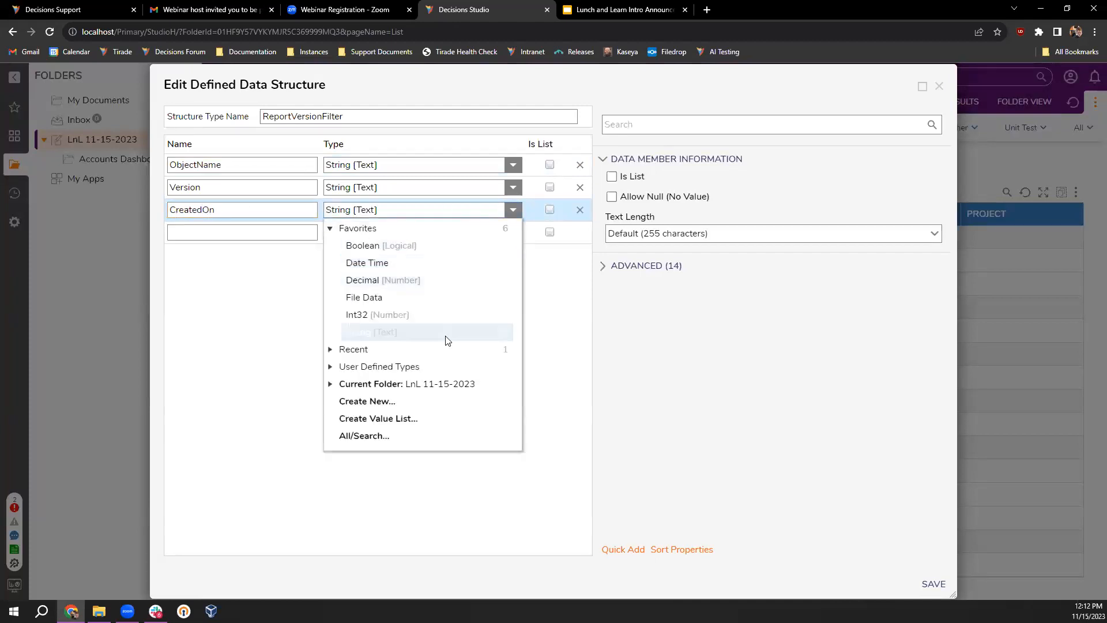
{"action": "left_click", "coordinate": [430, 263]}
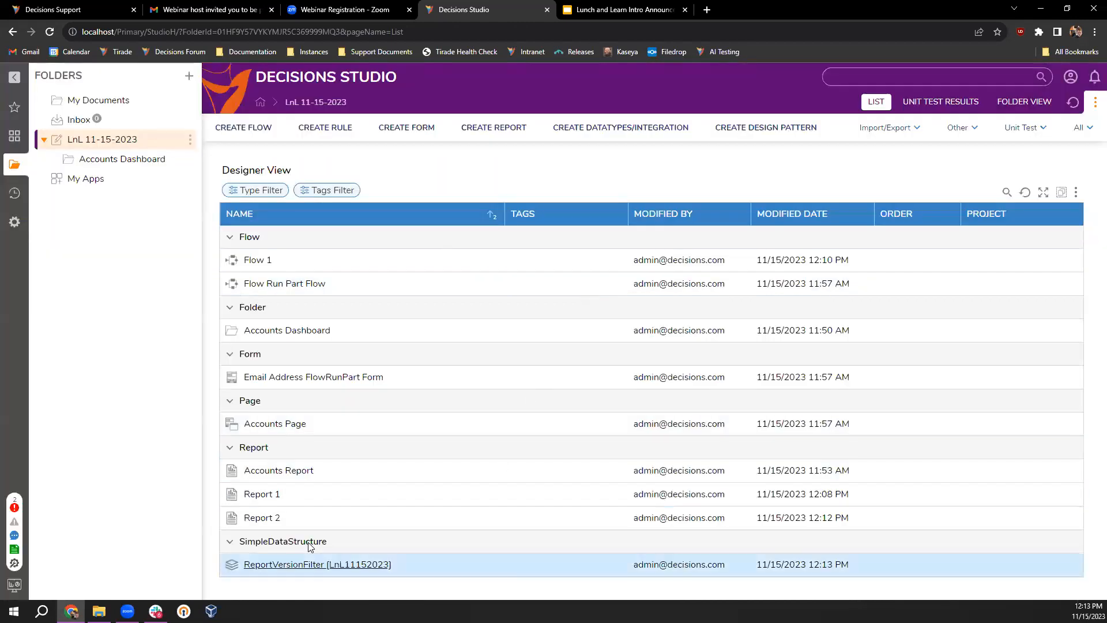
Reopen Flow 1 and reset the create step's Item to Create mapping, choosing Build Data again to refresh its fields.
{"action": "double_click", "coordinate": [259, 260]}
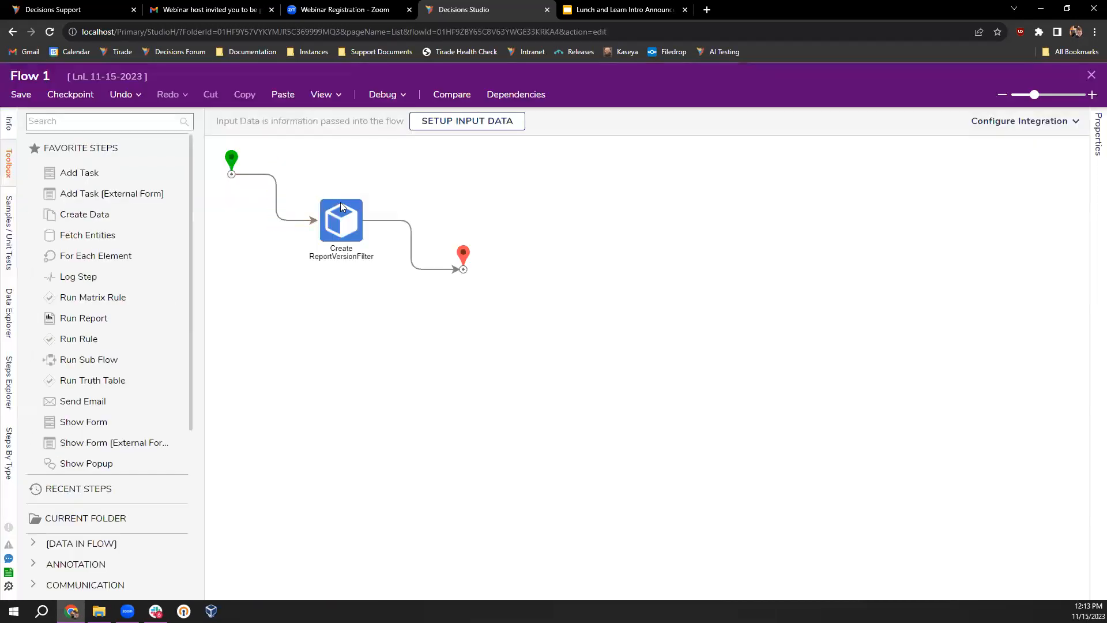
{"action": "left_click", "coordinate": [341, 211]}
{"action": "scroll", "coordinate": [1017, 437], "scroll_direction": "down", "scroll_amount": 2}
{"action": "scroll", "coordinate": [1028, 407], "scroll_direction": "up", "scroll_amount": 1}
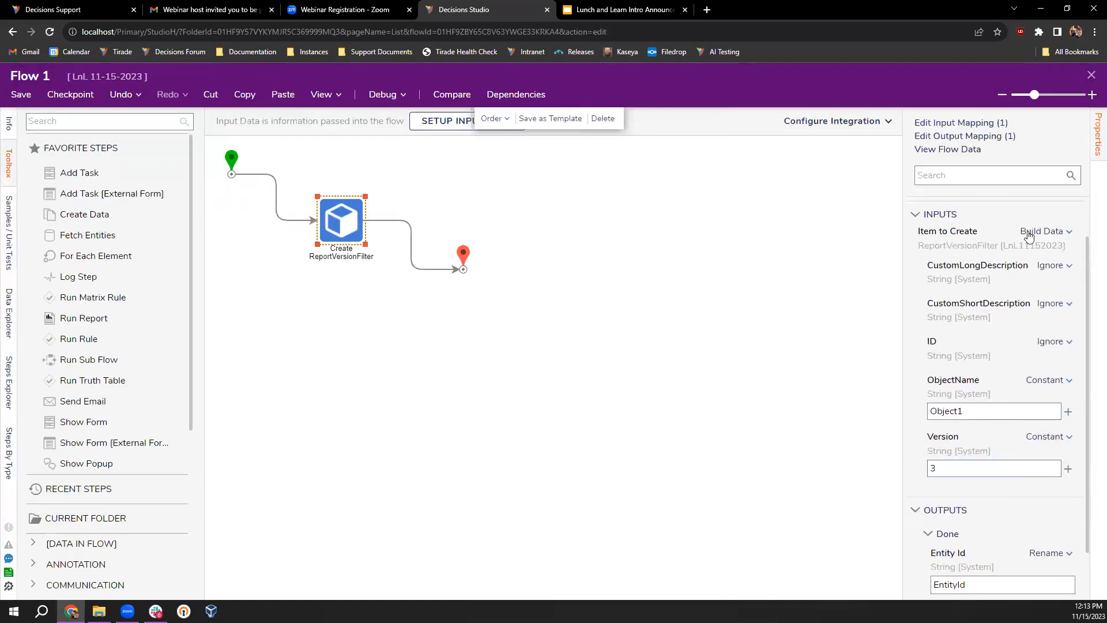
{"action": "left_click", "coordinate": [1052, 232]}
{"action": "left_click", "coordinate": [980, 187]}
{"action": "left_click", "coordinate": [1056, 281]}
{"action": "left_click", "coordinate": [964, 272]}
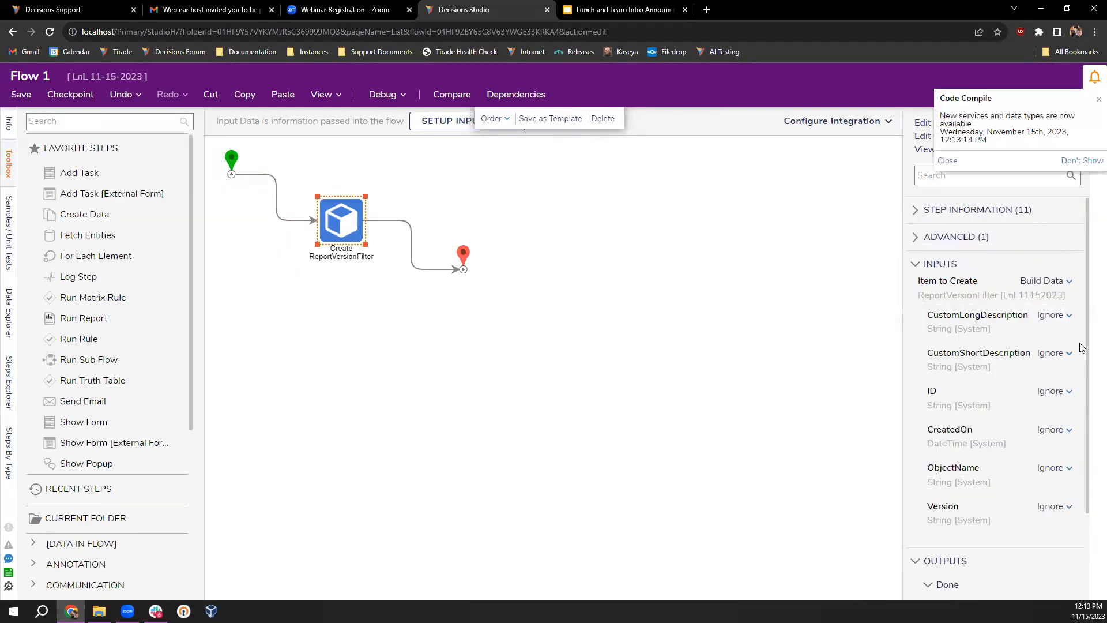
{"action": "left_click", "coordinate": [948, 161]}
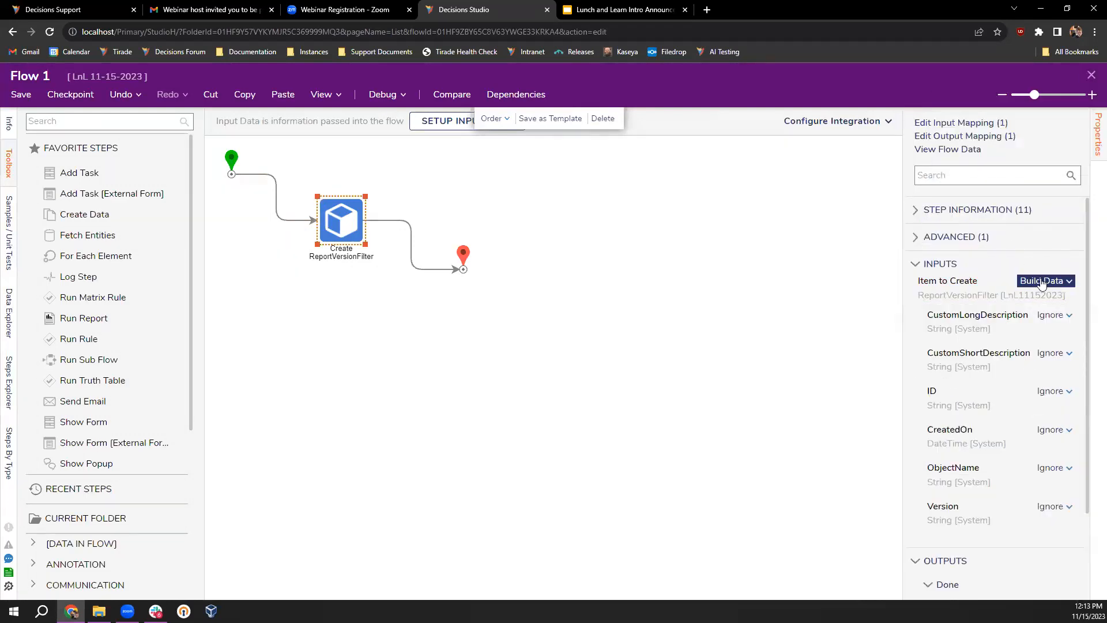
Map the create step's ObjectName input to the constant Object2.
{"action": "left_click", "coordinate": [1054, 468]}
{"action": "left_click", "coordinate": [967, 423]}
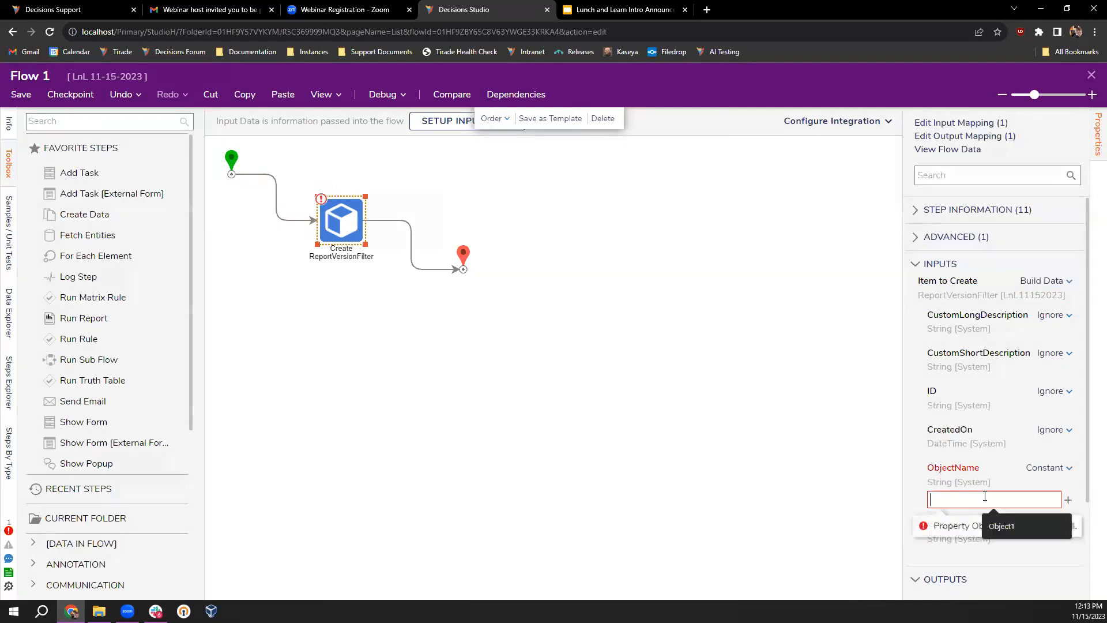
{"action": "type", "text": "Object1"}
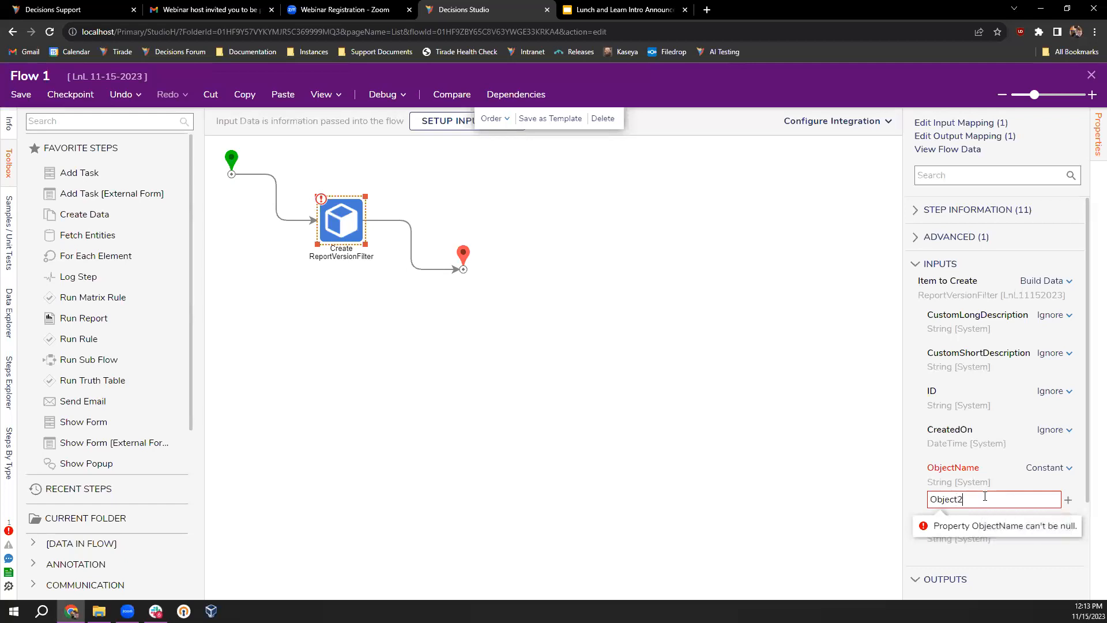
{"action": "left_click", "coordinate": [1054, 525]}
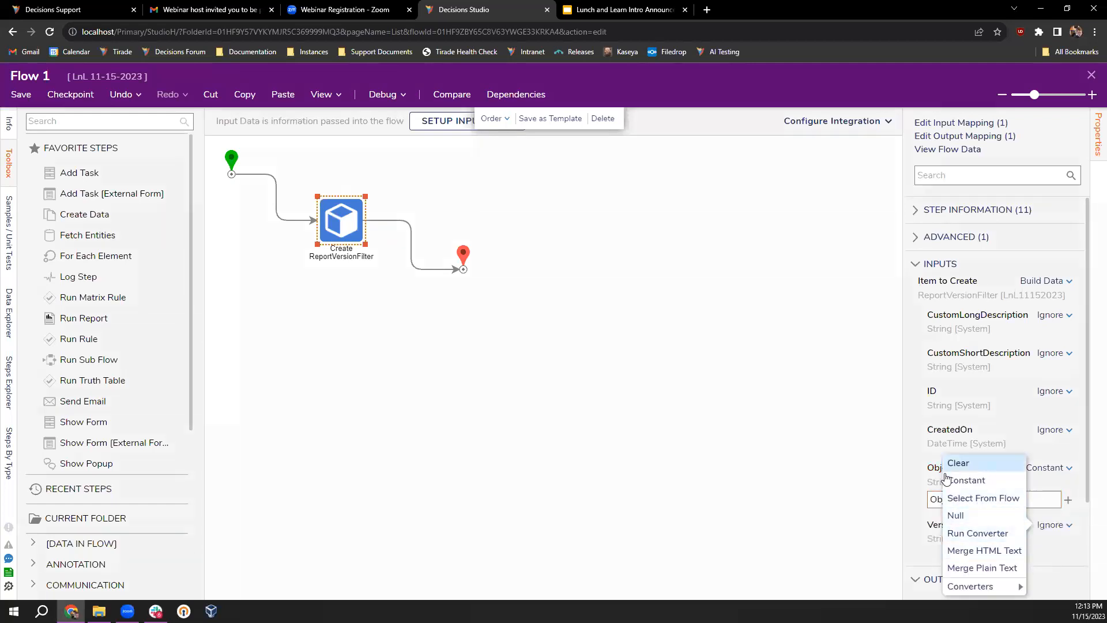
{"action": "left_click", "coordinate": [927, 530]}
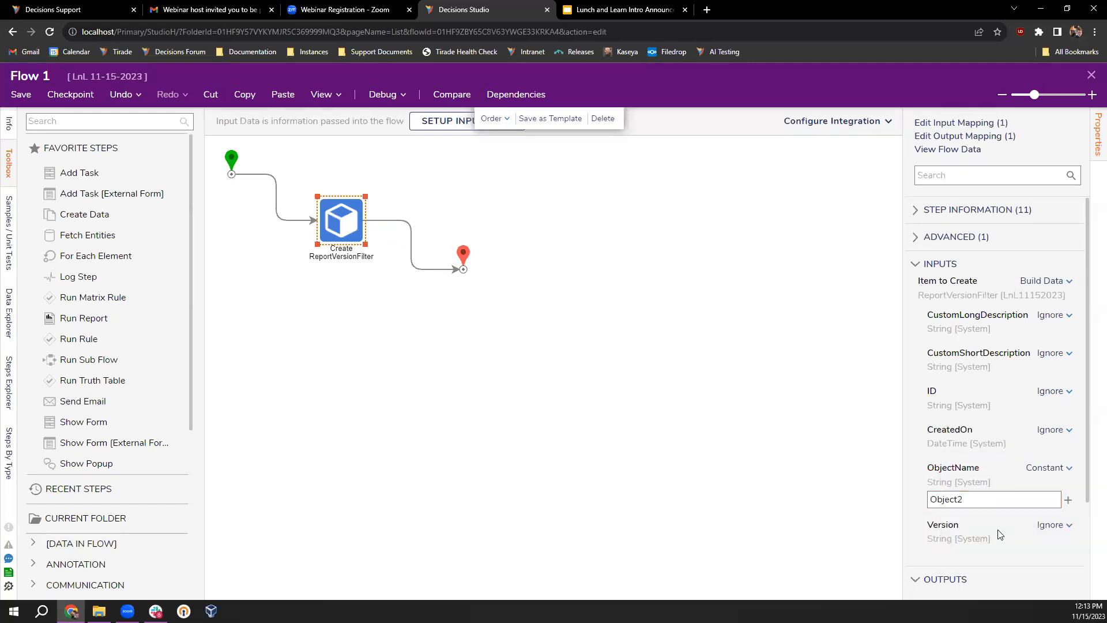
Map the Version input to the constant 1 and the CreatedOn input to Current Date Time.
{"action": "left_click", "coordinate": [1055, 525]}
{"action": "left_click", "coordinate": [997, 482]}
{"action": "left_click", "coordinate": [966, 552]}
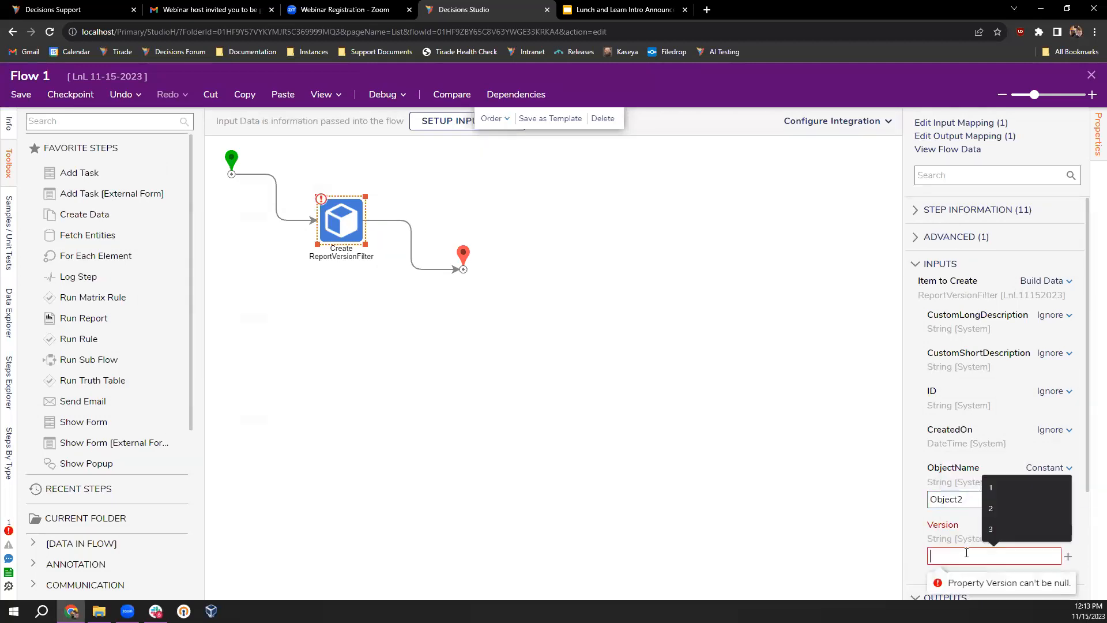
{"action": "left_click", "coordinate": [1050, 429]}
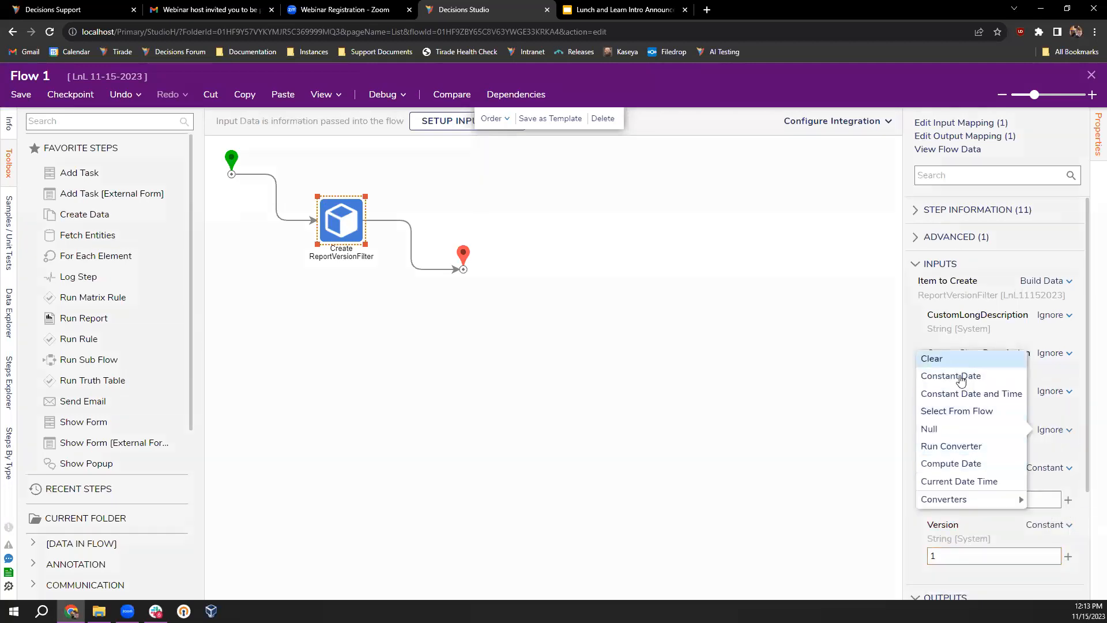
{"action": "left_click", "coordinate": [959, 481]}
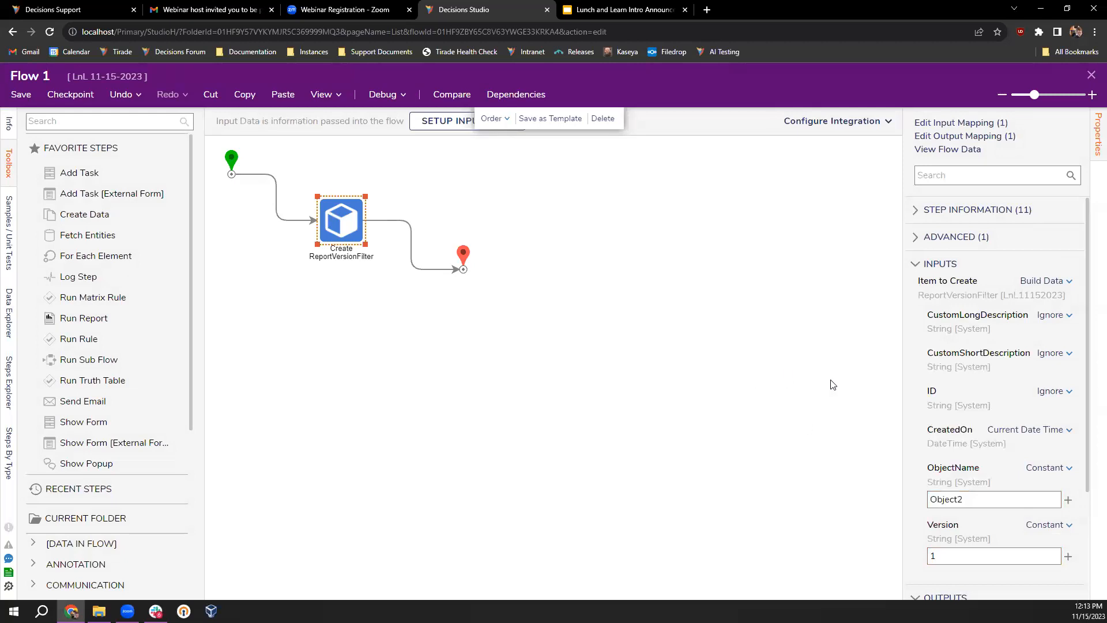
Run Flow 1 in the debugger to create the Object2 version 1 record, leaving the debugger when done.
{"action": "left_click", "coordinate": [496, 314]}
{"action": "left_click", "coordinate": [382, 94]}
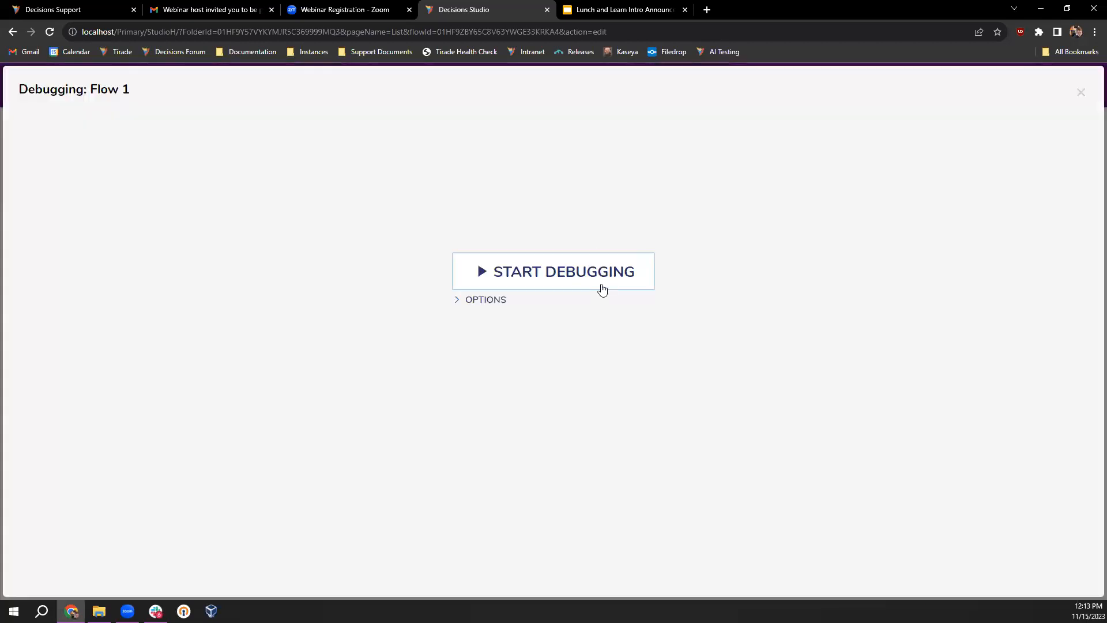
{"action": "left_click", "coordinate": [600, 286]}
{"action": "left_click", "coordinate": [1081, 92]}
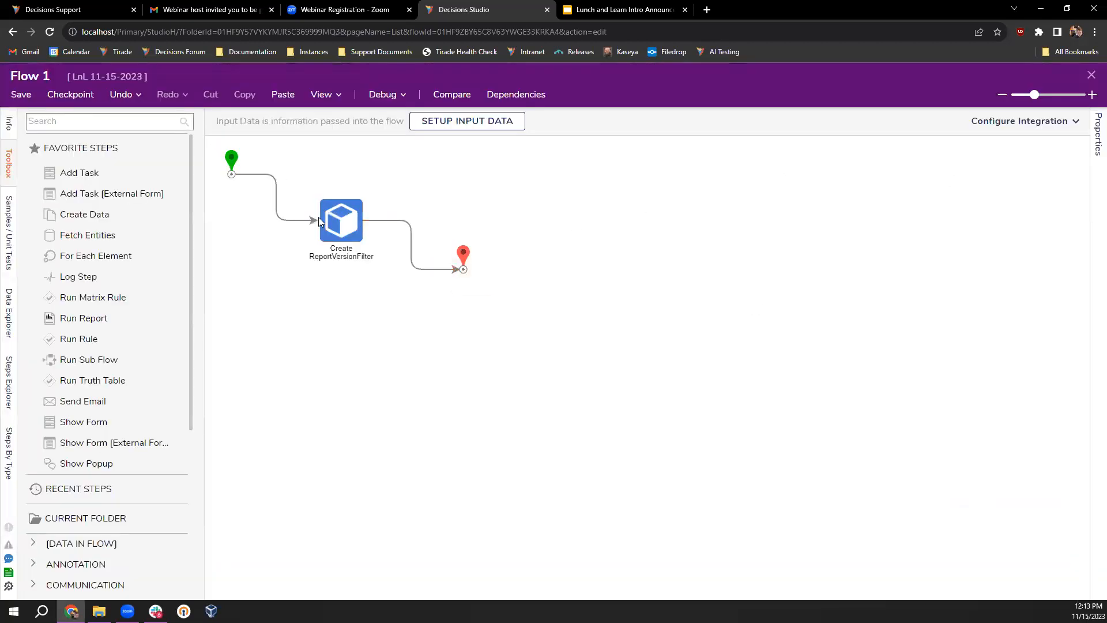
Set the create step's Version constant to 2 and run Flow 1 in the debugger again.
{"action": "left_click", "coordinate": [339, 213]}
{"action": "scroll", "coordinate": [1013, 546], "scroll_direction": "down", "scroll_amount": 3}
{"action": "left_click_drag", "start_coordinate": [954, 410], "coordinate": [903, 423]}
{"action": "type", "text": "2"}
{"action": "left_click", "coordinate": [671, 308]}
{"action": "left_click", "coordinate": [383, 94]}
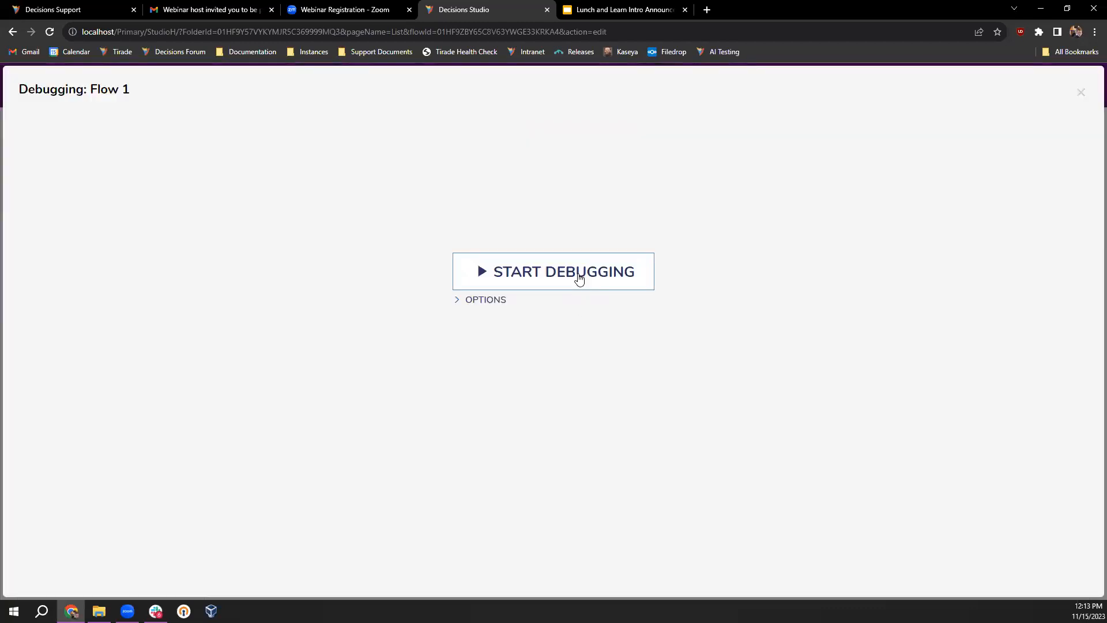
{"action": "left_click", "coordinate": [580, 283]}
{"action": "left_click", "coordinate": [1081, 92]}
Set the create step's Version constant to 3 and run Flow 1 once more in the debugger.
{"action": "left_click", "coordinate": [339, 214]}
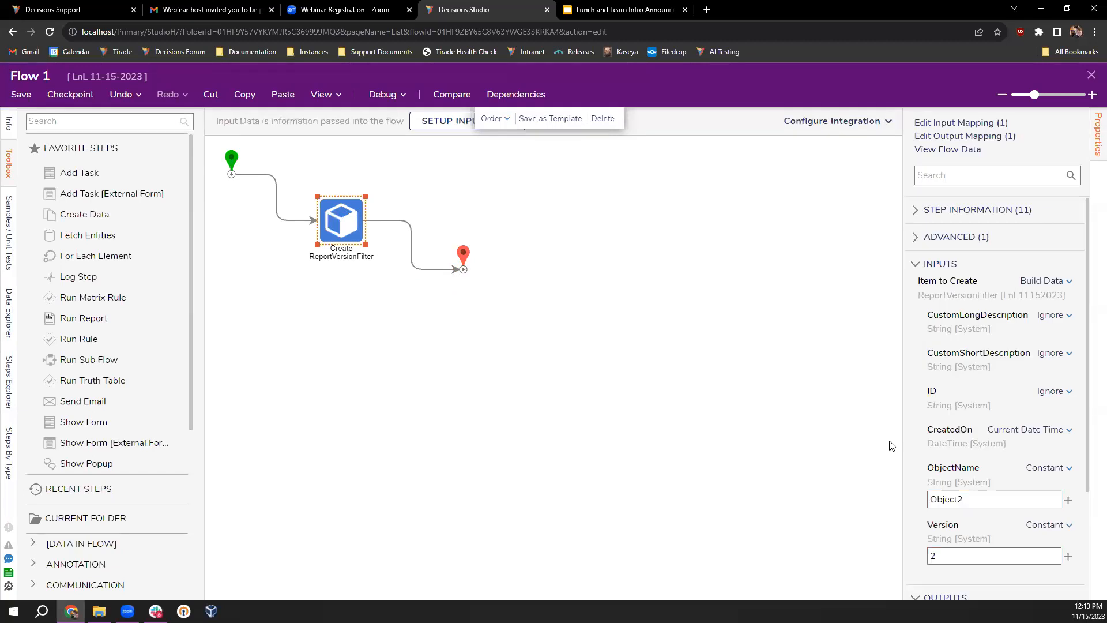
{"action": "scroll", "coordinate": [968, 544], "scroll_direction": "down", "scroll_amount": 1}
{"action": "left_click_drag", "start_coordinate": [957, 498], "coordinate": [914, 517]}
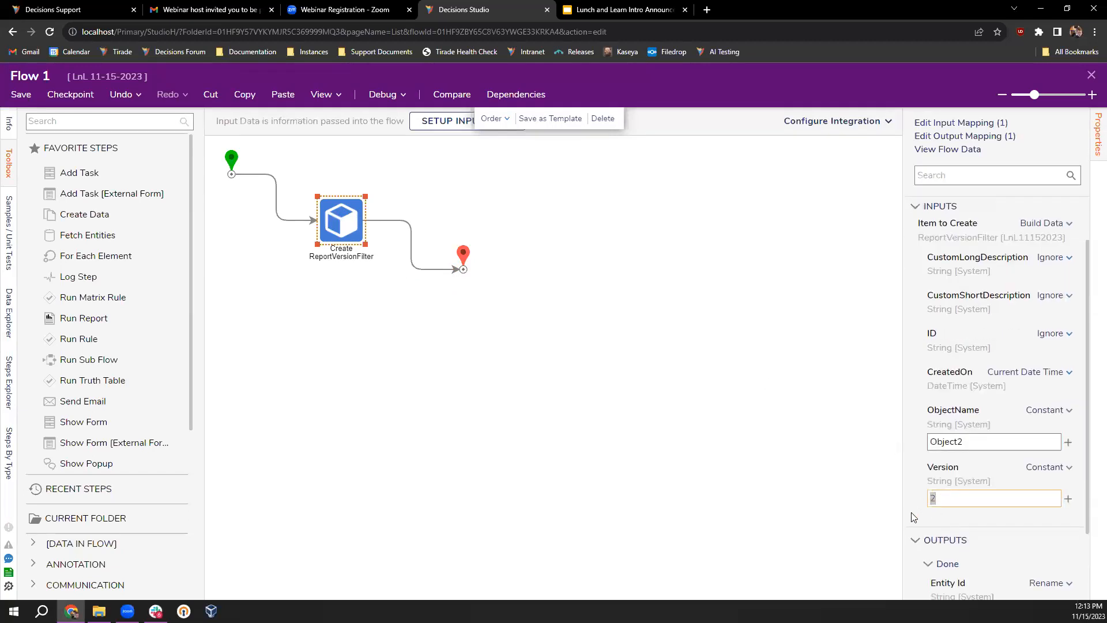
{"action": "type", "text": "3"}
{"action": "left_click", "coordinate": [779, 334]}
{"action": "left_click", "coordinate": [382, 94]}
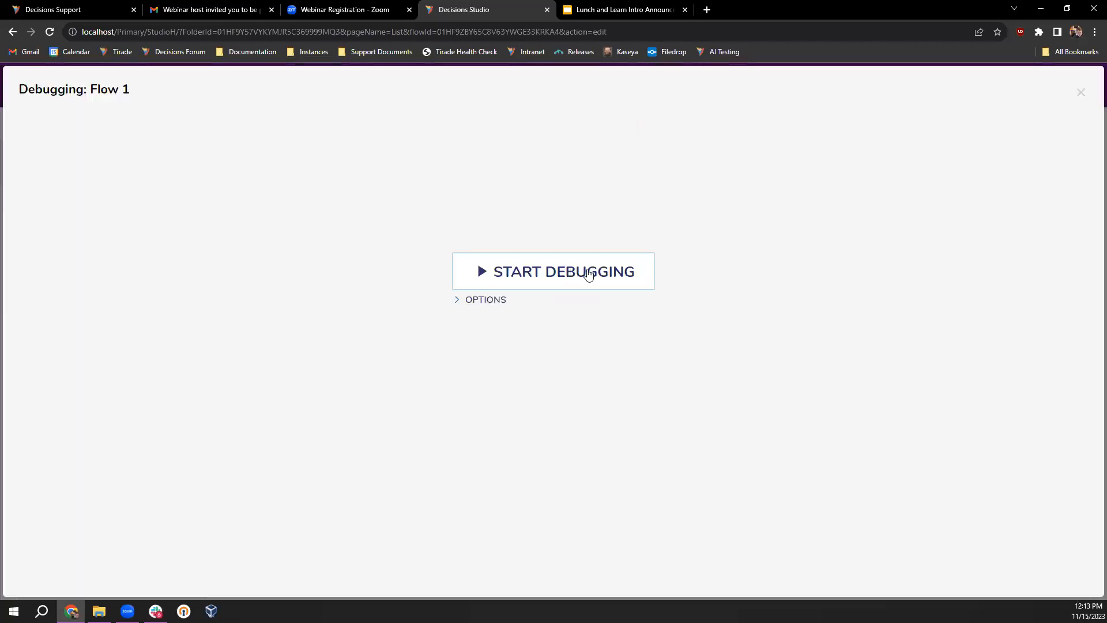
{"action": "left_click", "coordinate": [581, 277]}
{"action": "left_click", "coordinate": [1081, 92]}
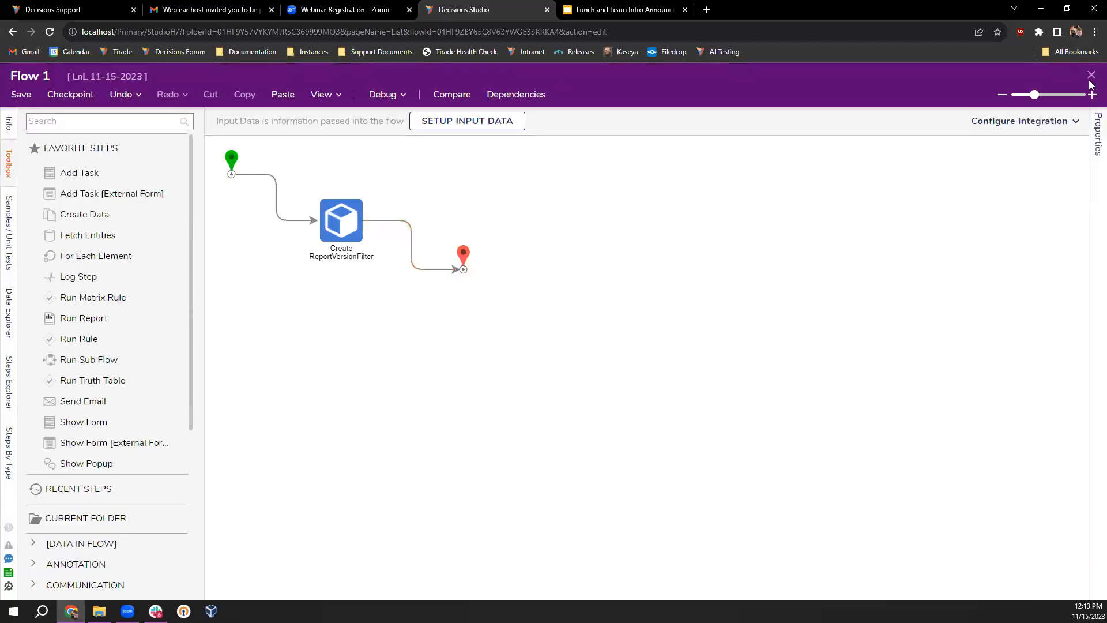
Close the Flow 1 designer, saving the changes.
{"action": "left_click", "coordinate": [341, 219]}
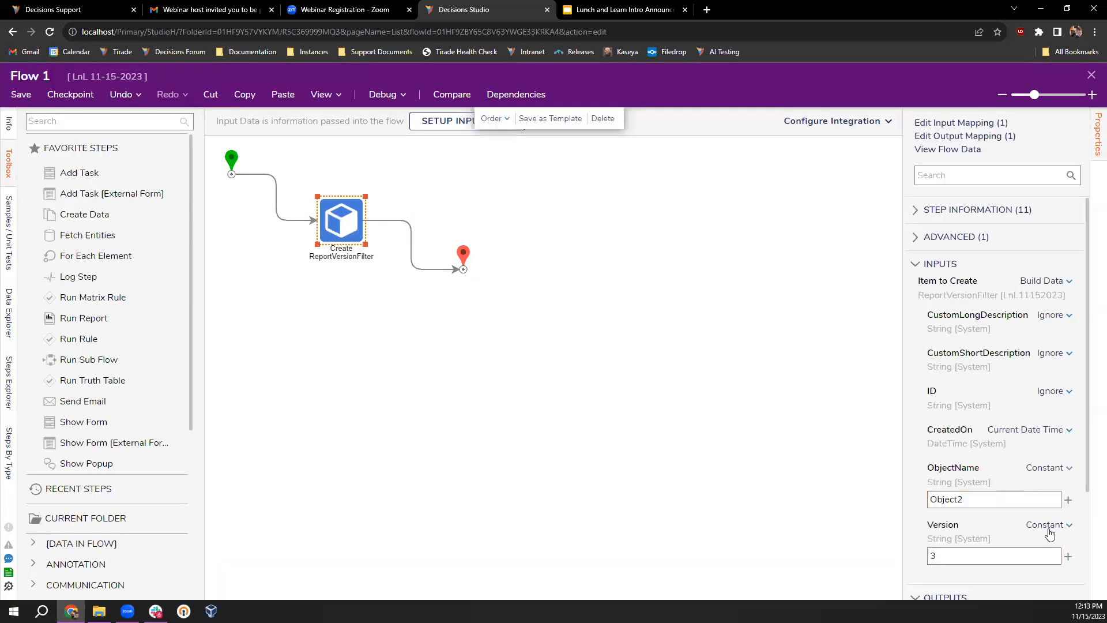
{"action": "left_click", "coordinate": [1090, 75]}
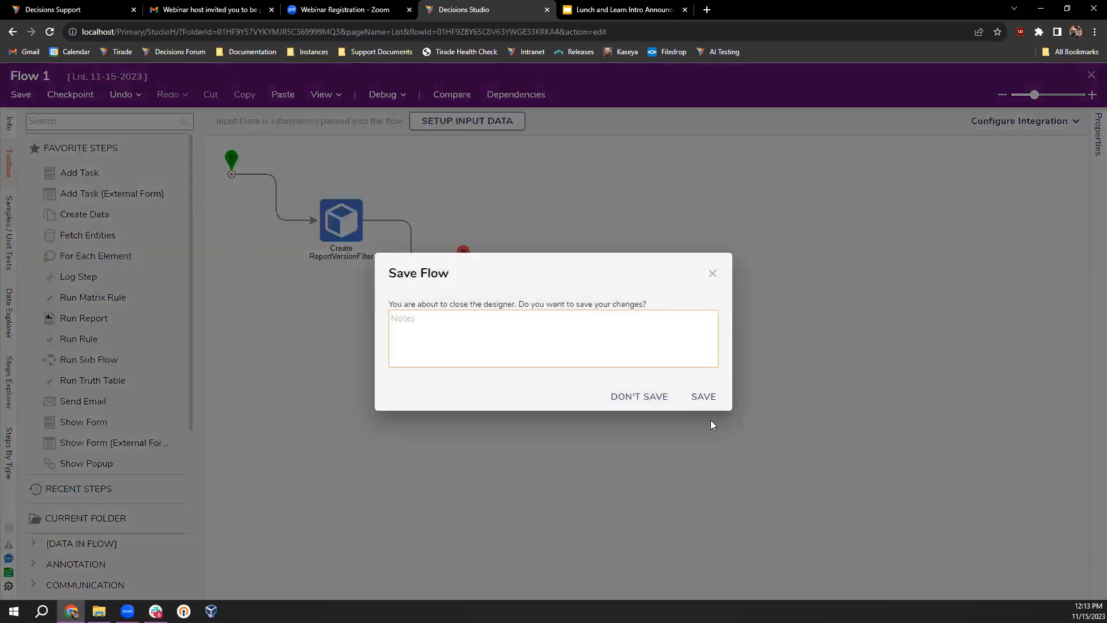
{"action": "left_click", "coordinate": [704, 396]}
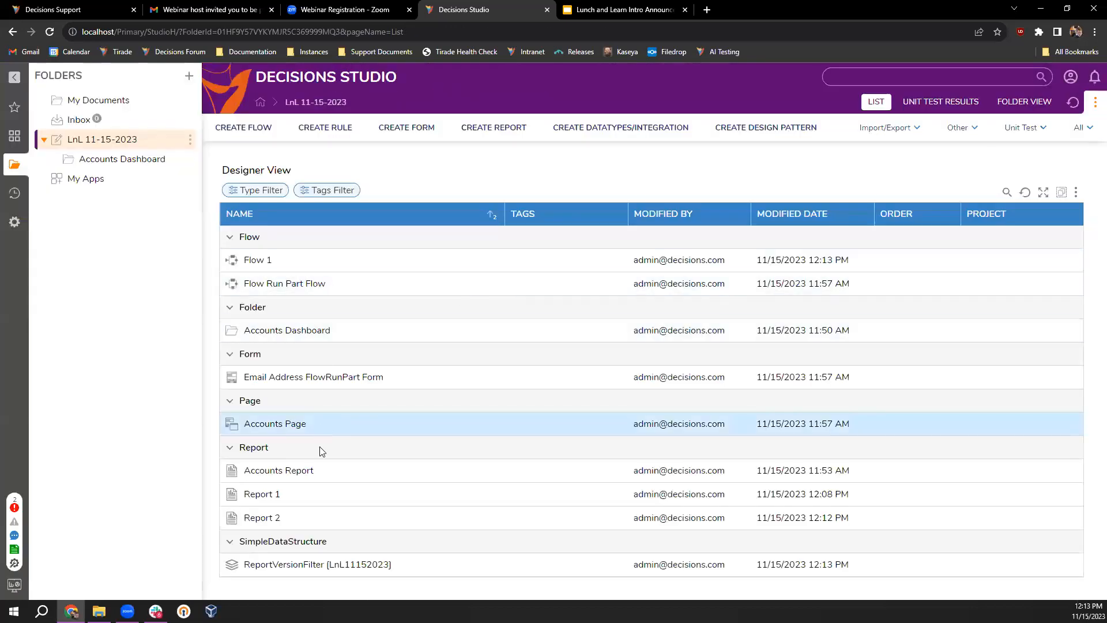
Open Report 2 for editing and add the Created On column to its data fields.
{"action": "left_click", "coordinate": [260, 518]}
{"action": "left_click", "coordinate": [466, 171]}
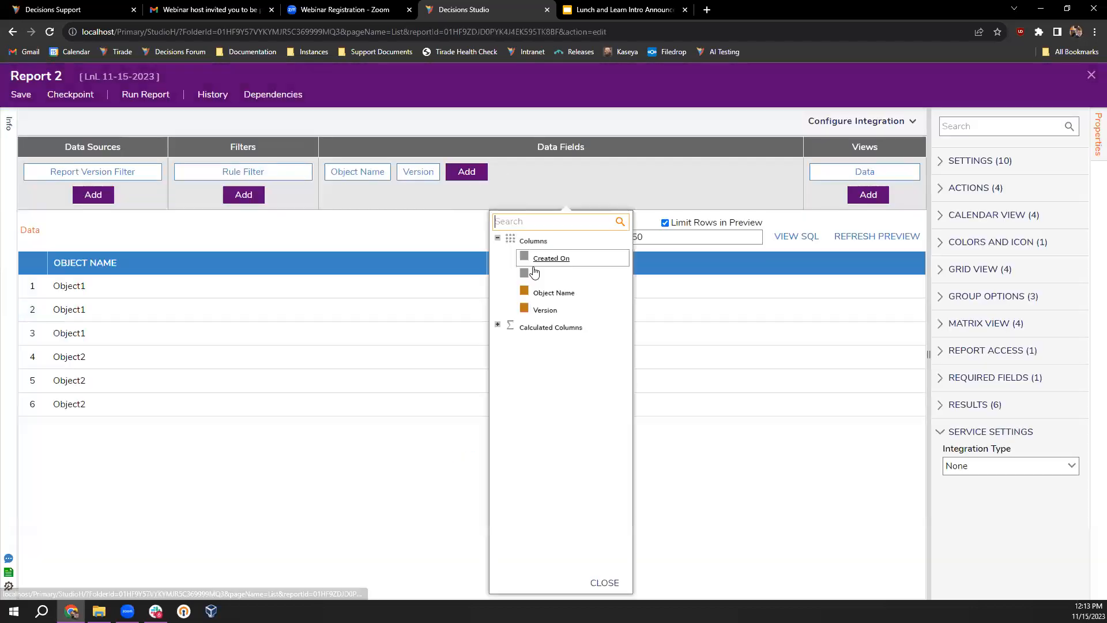
{"action": "left_click", "coordinate": [551, 258]}
{"action": "left_click", "coordinate": [792, 463]}
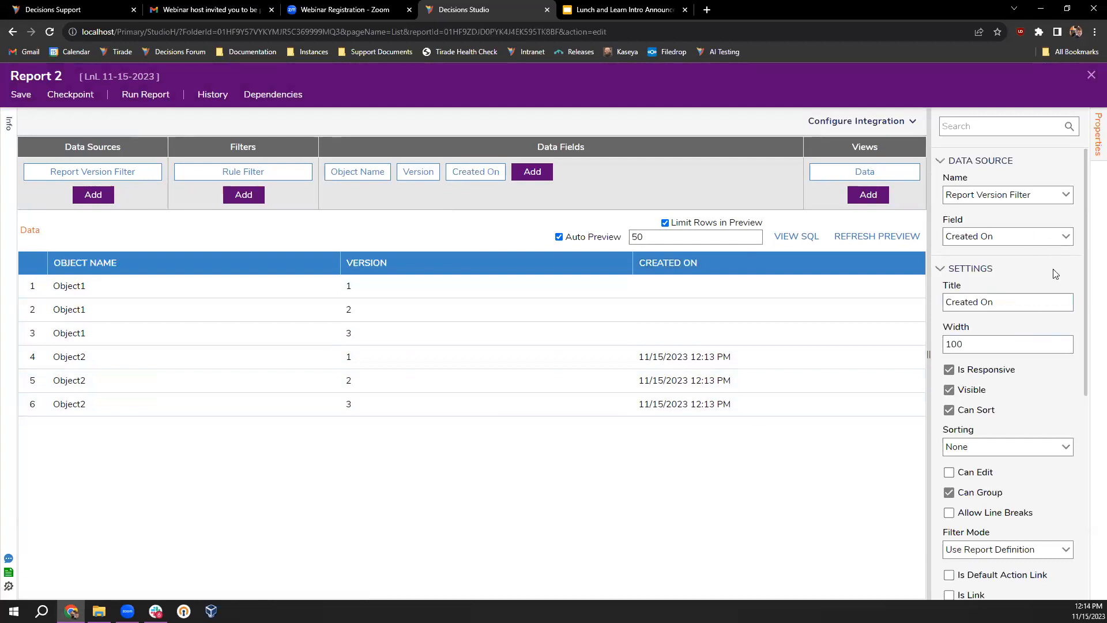
Set the Created On column's format to Long Date and Time.
{"action": "scroll", "coordinate": [1054, 273], "scroll_direction": "down", "scroll_amount": 5}
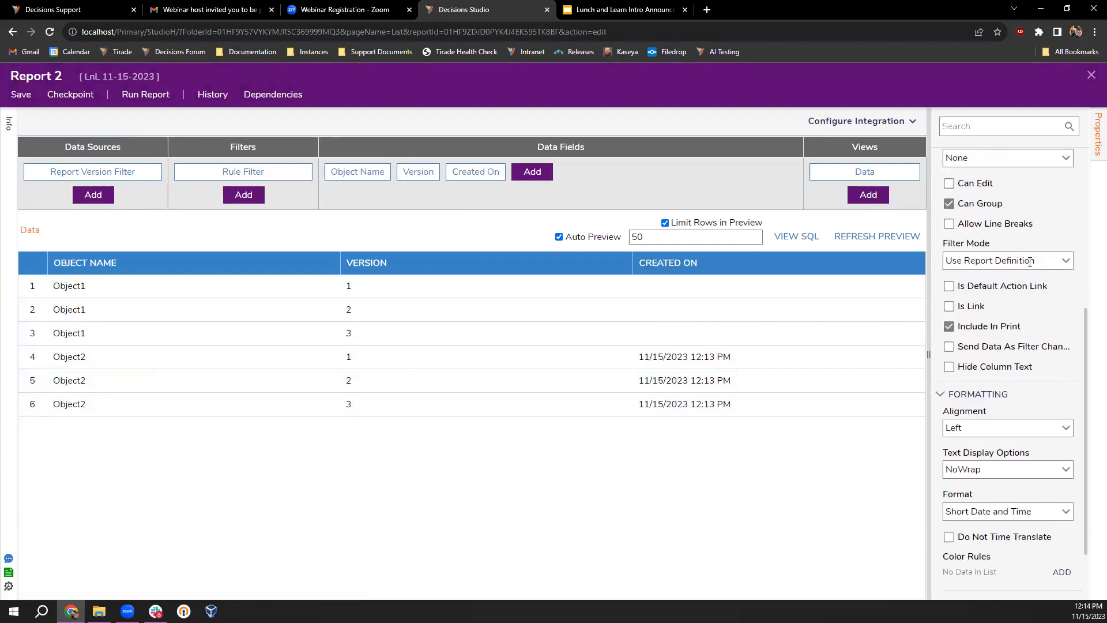
{"action": "scroll", "coordinate": [1030, 261], "scroll_direction": "down", "scroll_amount": 2}
{"action": "left_click", "coordinate": [1062, 433]}
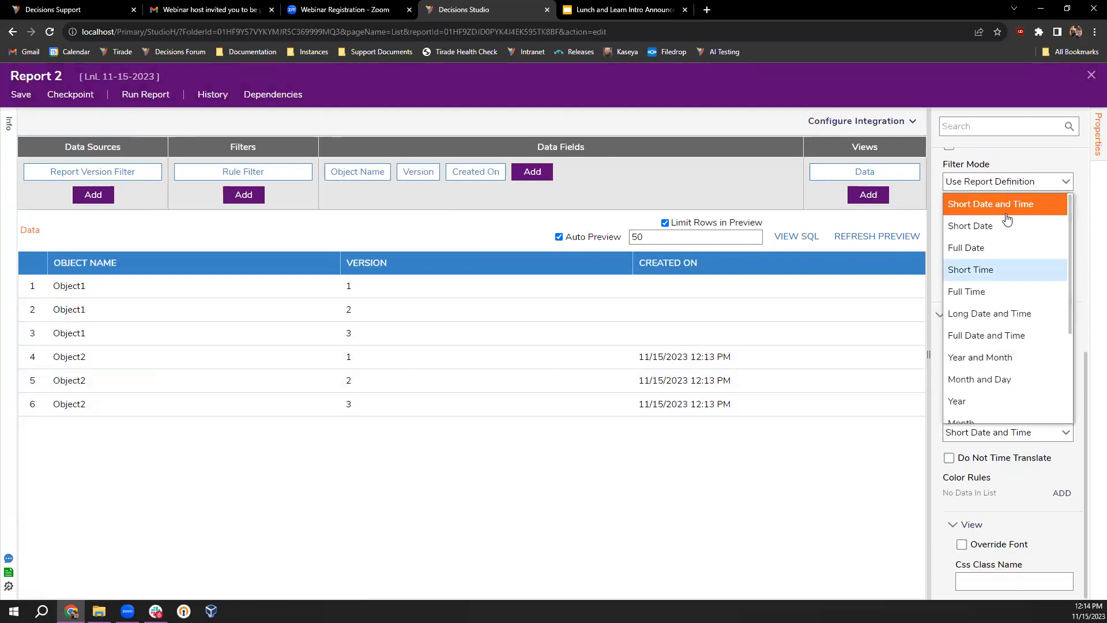
{"action": "left_click", "coordinate": [1030, 317]}
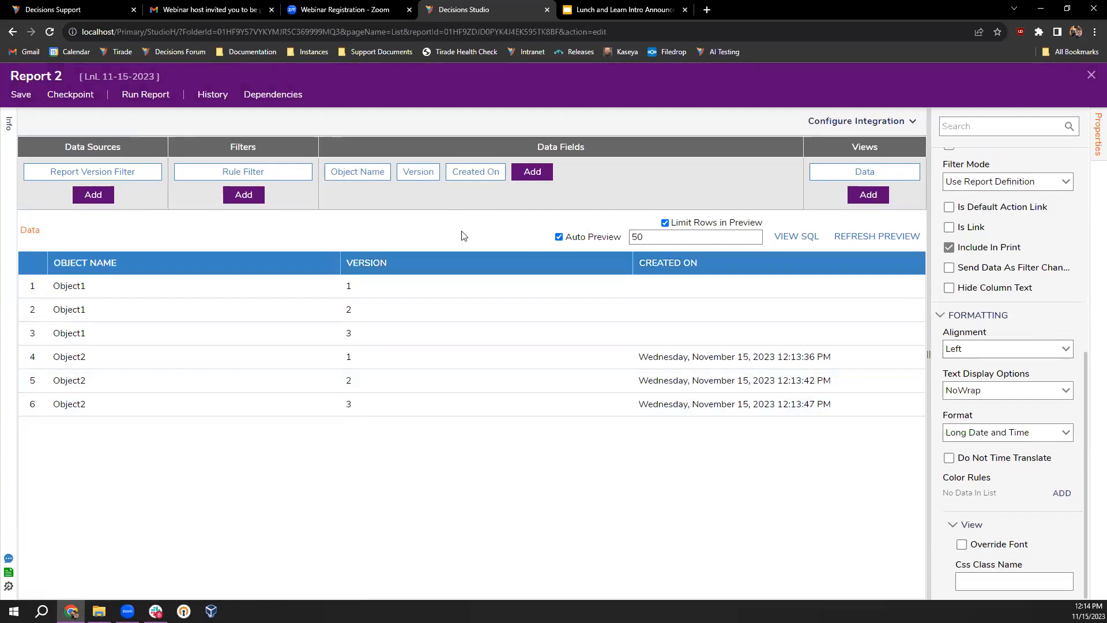
Create a new Statement Rule with the default name for the report's Rule Filter.
{"action": "left_click", "coordinate": [292, 172]}
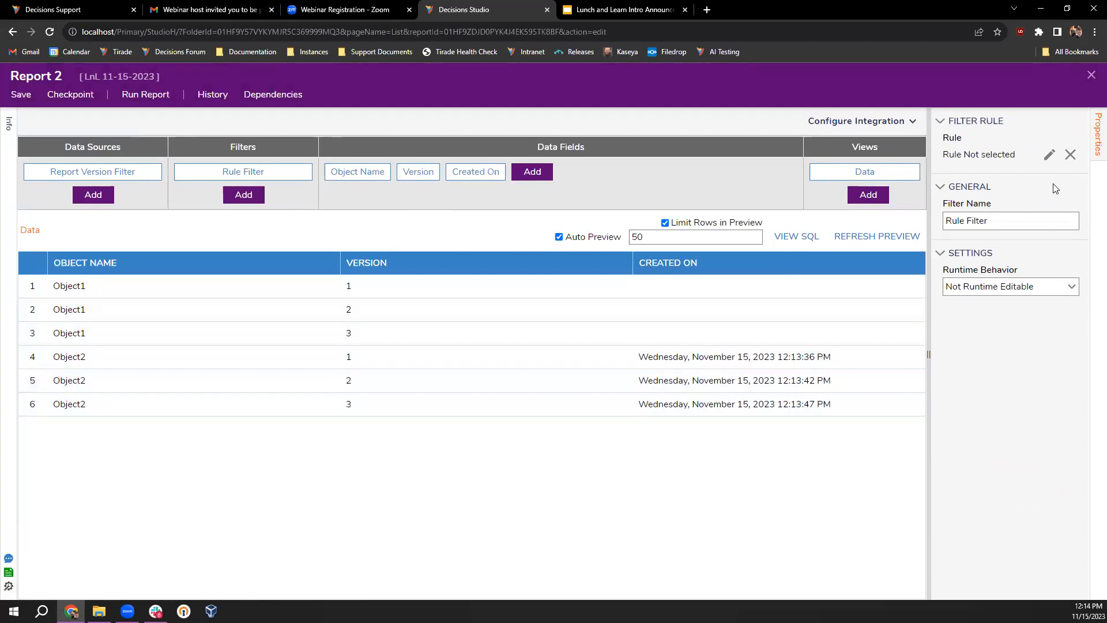
{"action": "left_click", "coordinate": [1049, 154]}
{"action": "left_click", "coordinate": [587, 274]}
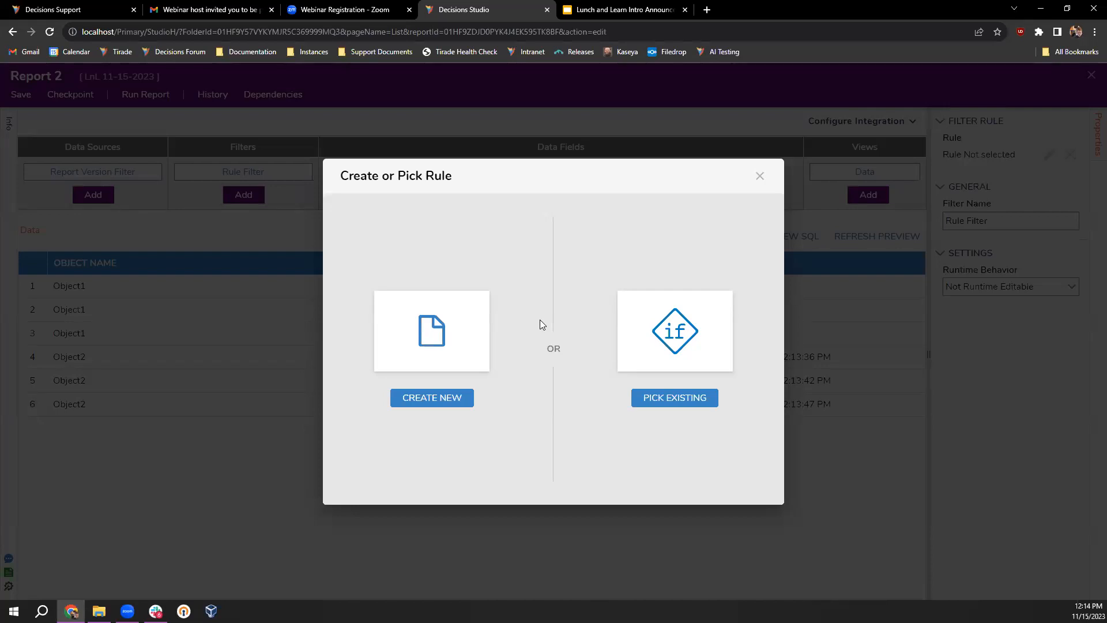
{"action": "left_click", "coordinate": [438, 399]}
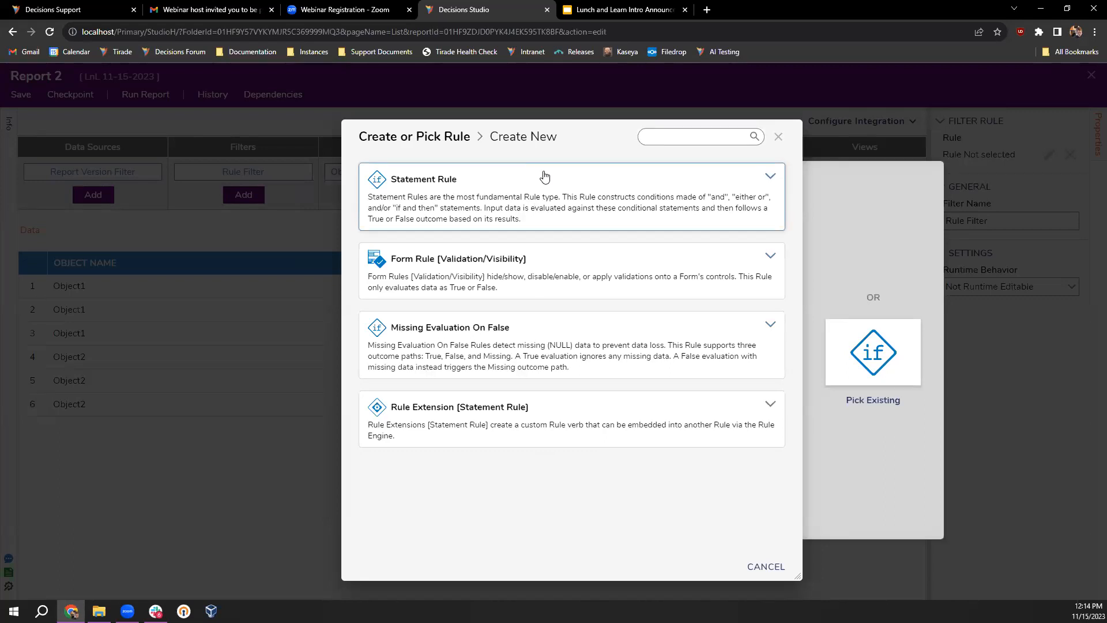
{"action": "left_click", "coordinate": [559, 217]}
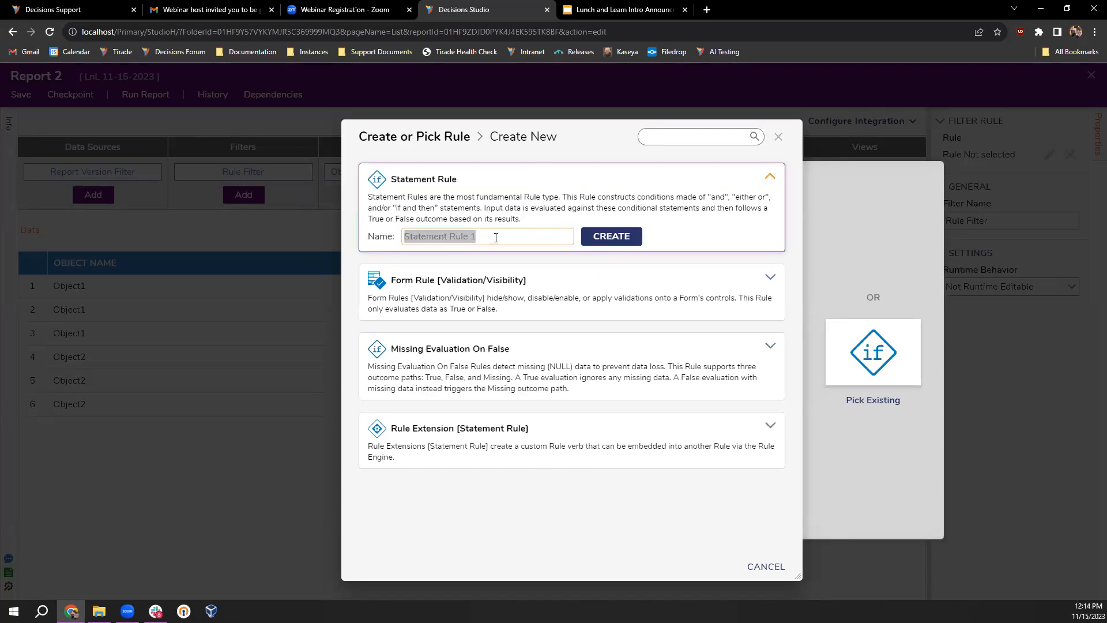
{"action": "left_click", "coordinate": [613, 238]}
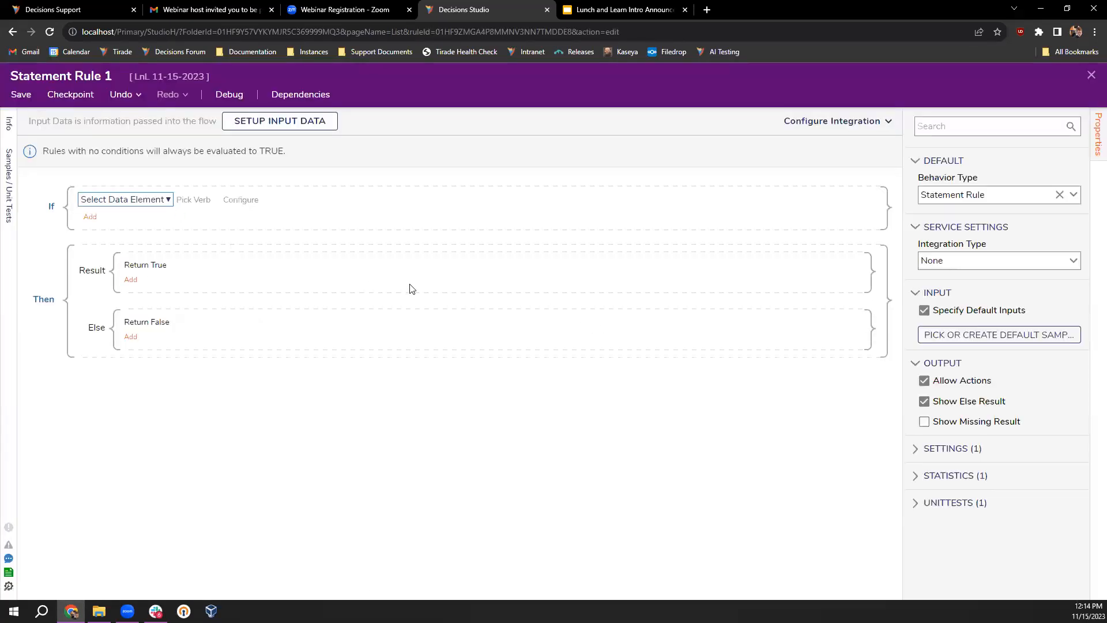
Define the statement rule's input data with a CreatedOn field of type Date Time.
{"action": "left_click", "coordinate": [169, 200]}
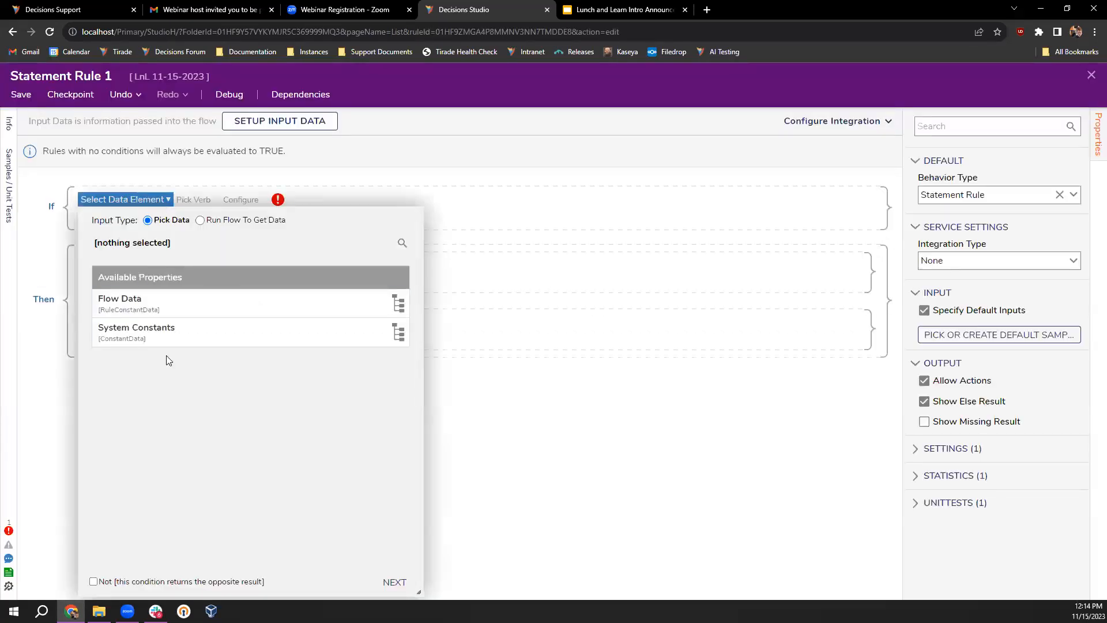
{"action": "key", "text": "ctrl+t"}
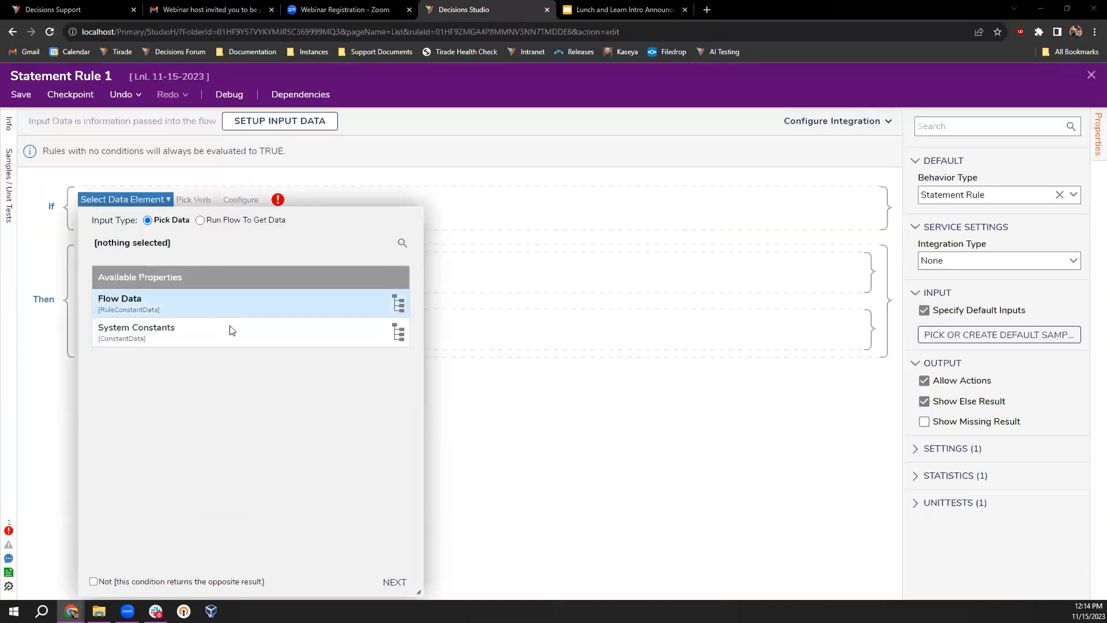
{"action": "left_click", "coordinate": [563, 411]}
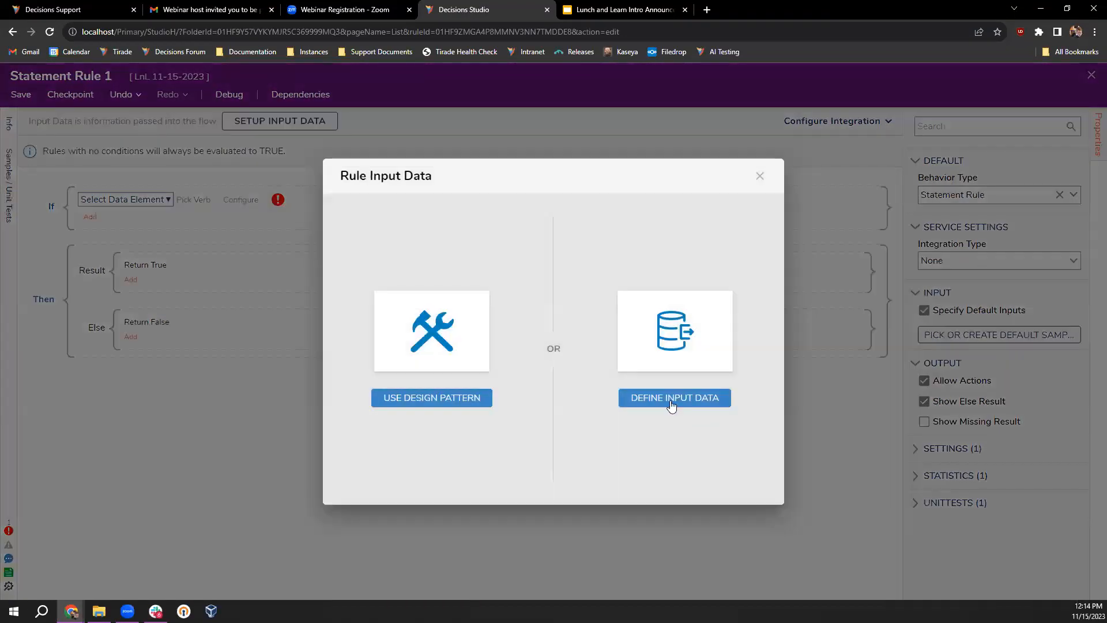
{"action": "left_click", "coordinate": [659, 400]}
{"action": "left_click", "coordinate": [242, 213]}
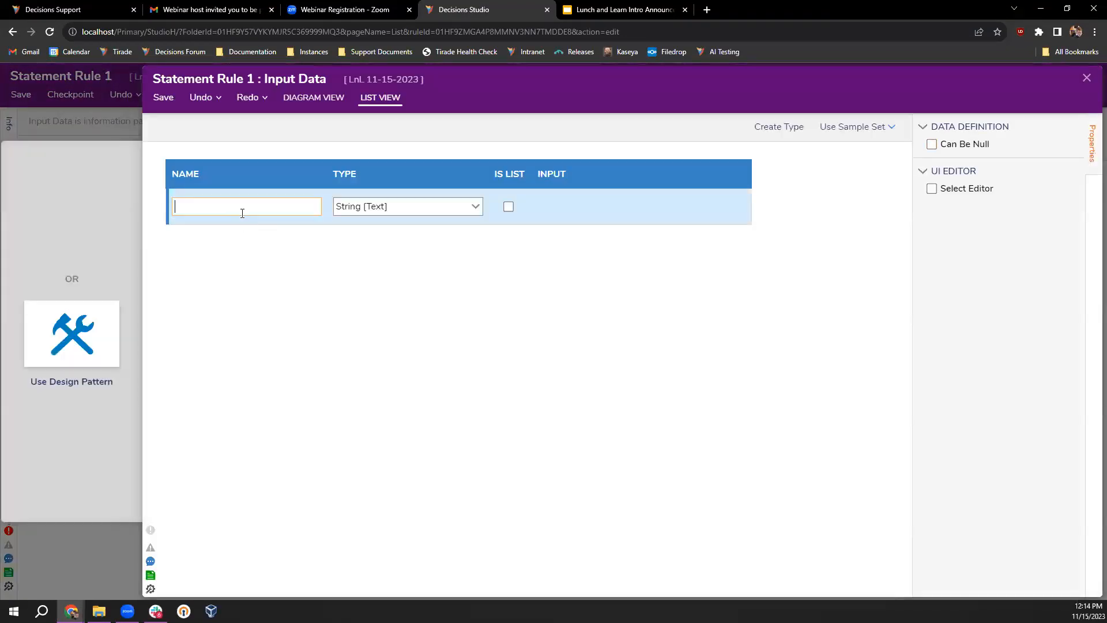
{"action": "type", "text": "Created"}
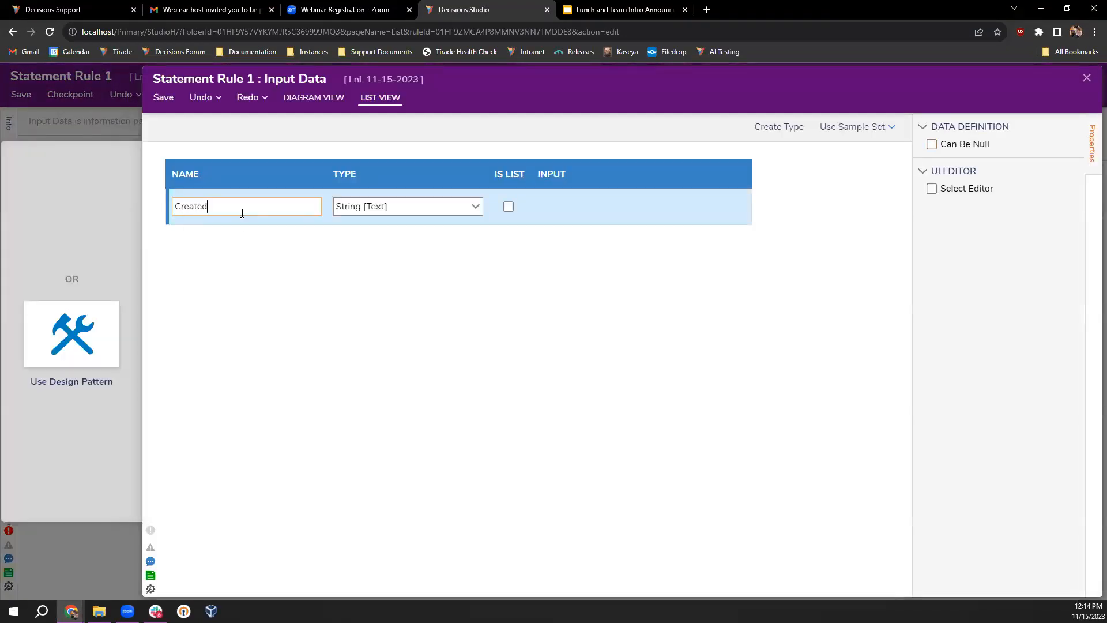
{"action": "type", "text": "On"}
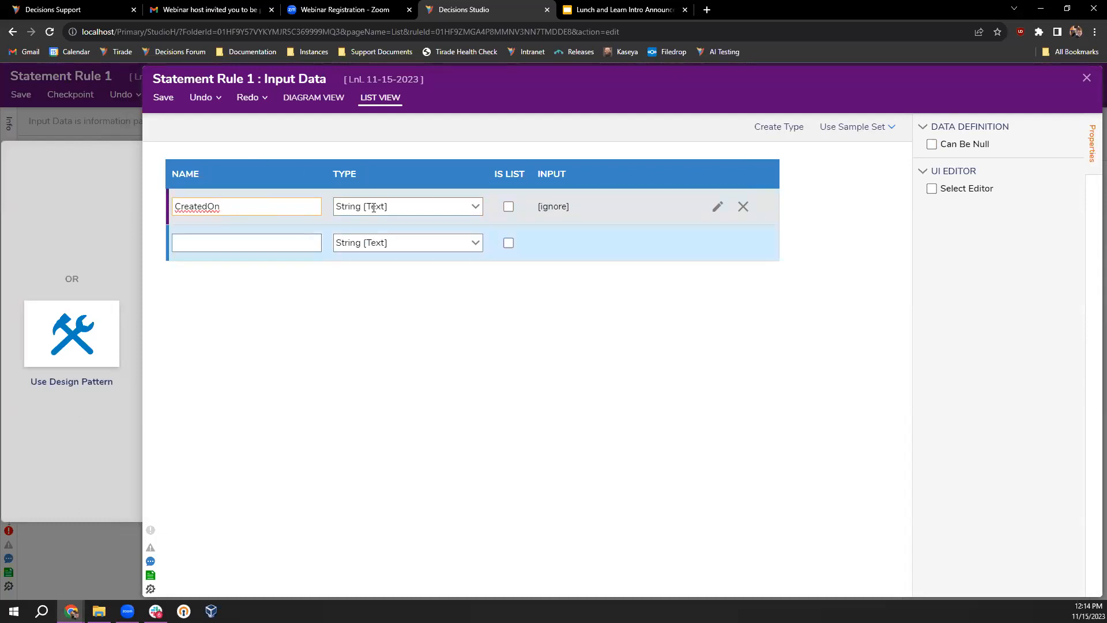
{"action": "left_click", "coordinate": [393, 209]}
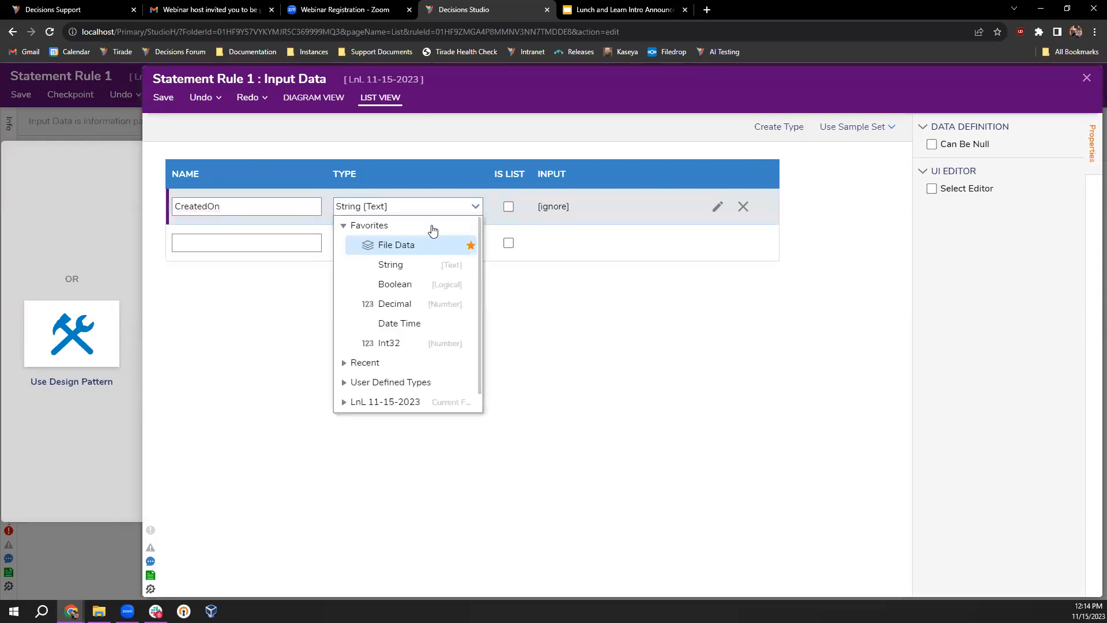
{"action": "left_click", "coordinate": [425, 323]}
{"action": "left_click", "coordinate": [341, 319]}
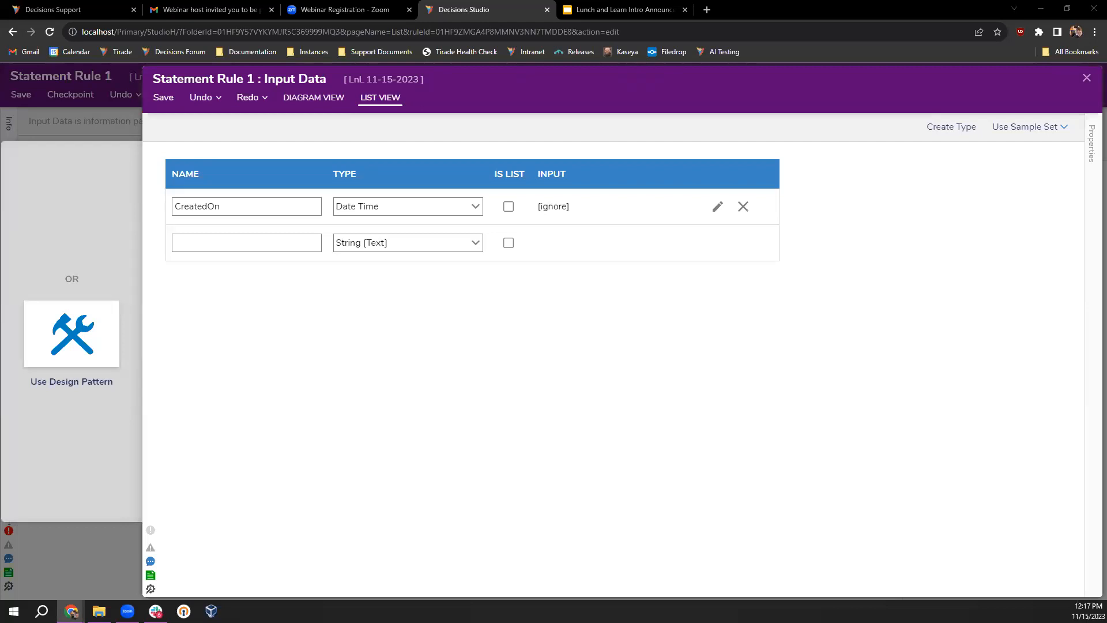
Save the statement rule's CreatedOn input data and close the rule's designer.
{"action": "left_click", "coordinate": [165, 98]}
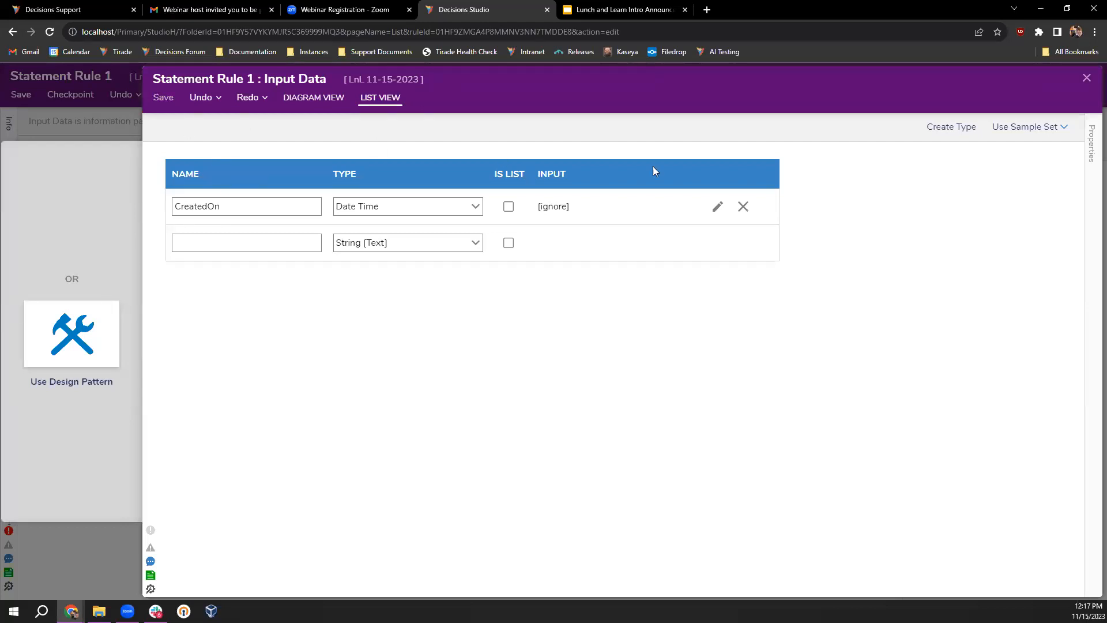
{"action": "left_click", "coordinate": [708, 368]}
{"action": "left_click", "coordinate": [1087, 79]}
{"action": "left_click", "coordinate": [1091, 75]}
{"action": "left_click", "coordinate": [699, 396]}
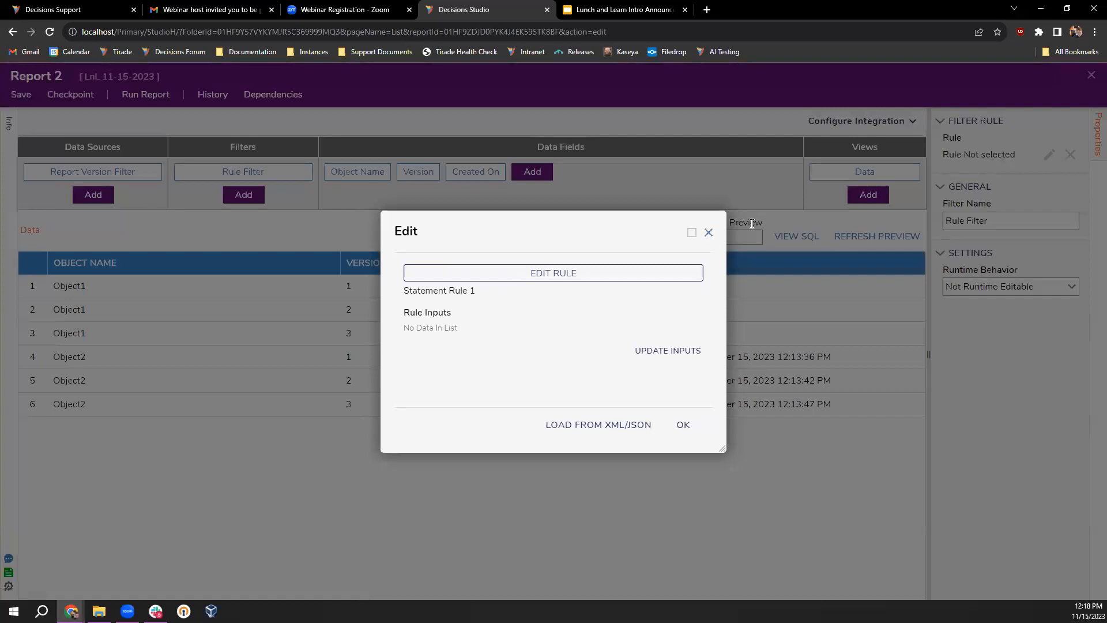
Dismiss the rule edit dialog and close Report 2, returning to the LnL 11-15-2023 folder.
{"action": "left_click", "coordinate": [710, 233]}
{"action": "left_click", "coordinate": [1091, 76]}
{"action": "left_click", "coordinate": [703, 392]}
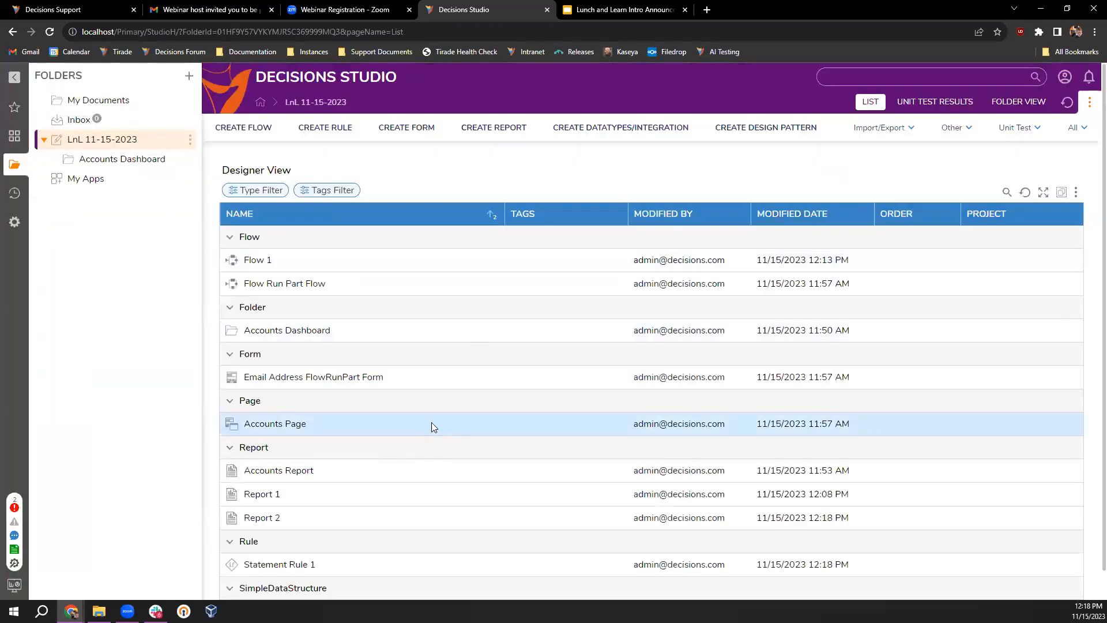
Open Report 1 to check its data sources and fields, and close it.
{"action": "scroll", "coordinate": [413, 377], "scroll_direction": "down", "scroll_amount": 1}
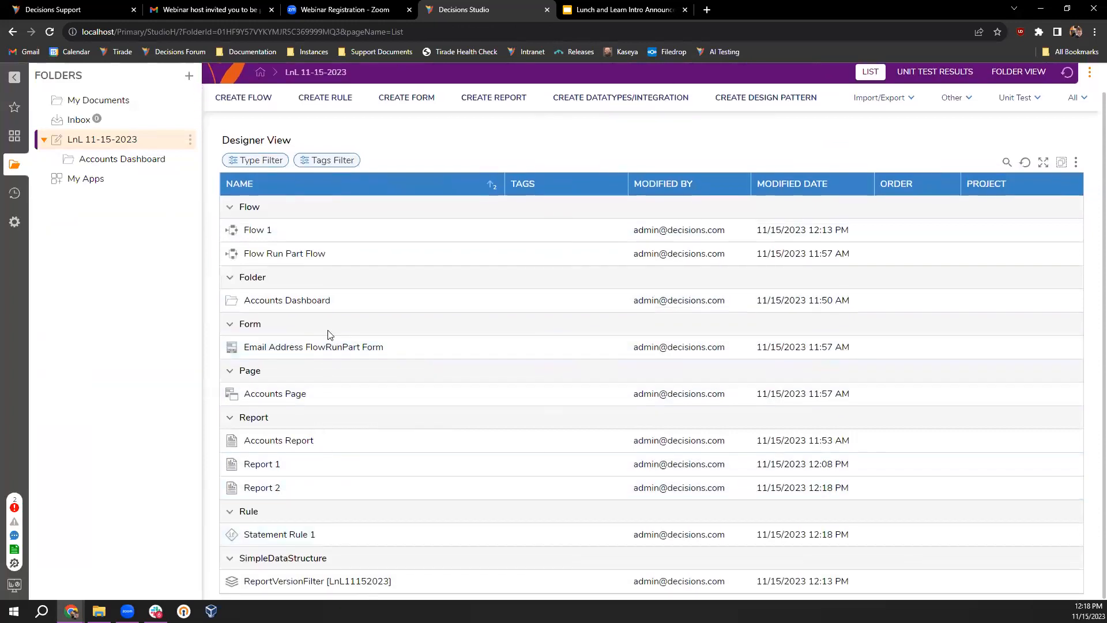
{"action": "left_click", "coordinate": [261, 465]}
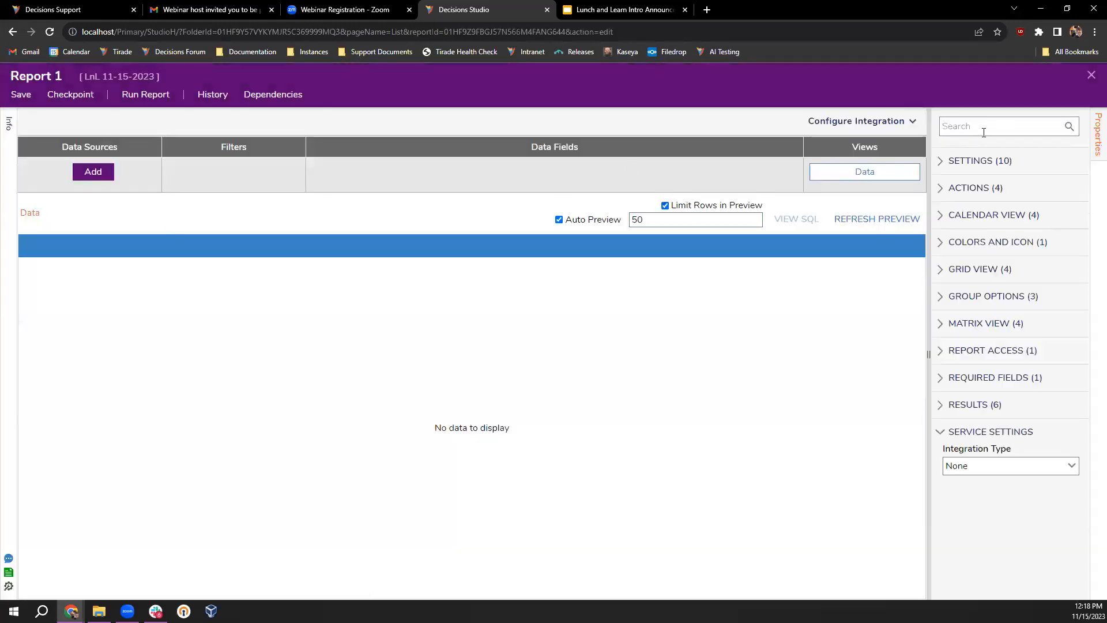
{"action": "left_click", "coordinate": [1090, 78]}
Create a new flow named Flow Report Source in the LnL 11-15-2023 folder.
{"action": "left_click", "coordinate": [269, 98]}
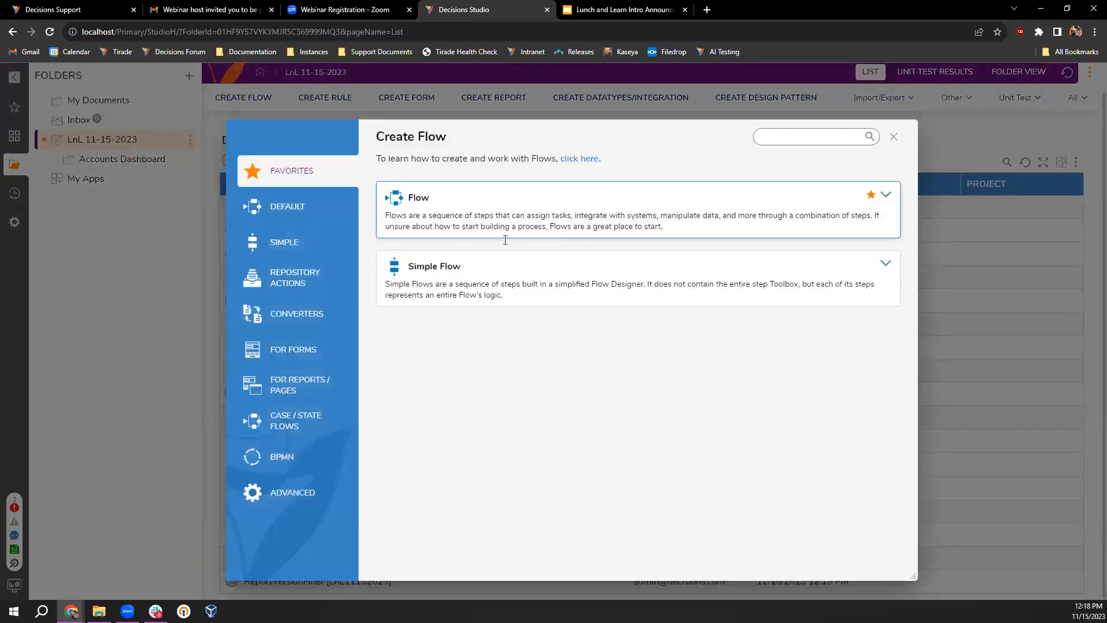
{"action": "type", "text": "Flow S"}
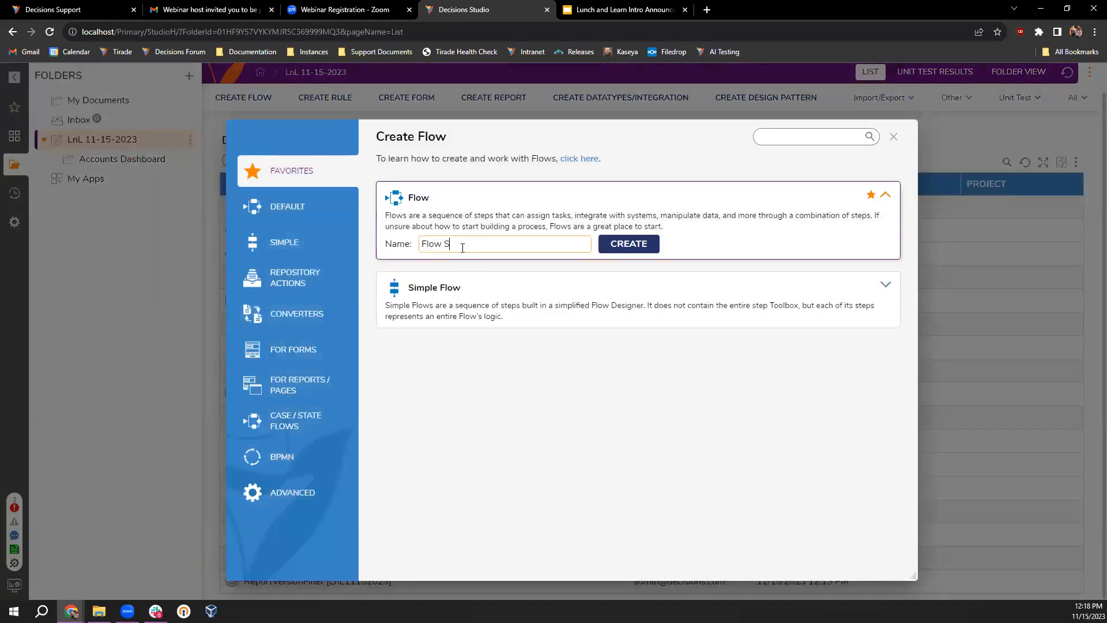
{"action": "key", "text": "BackSpace"}
{"action": "type", "text": "Report Source"}
{"action": "left_click", "coordinate": [634, 252]}
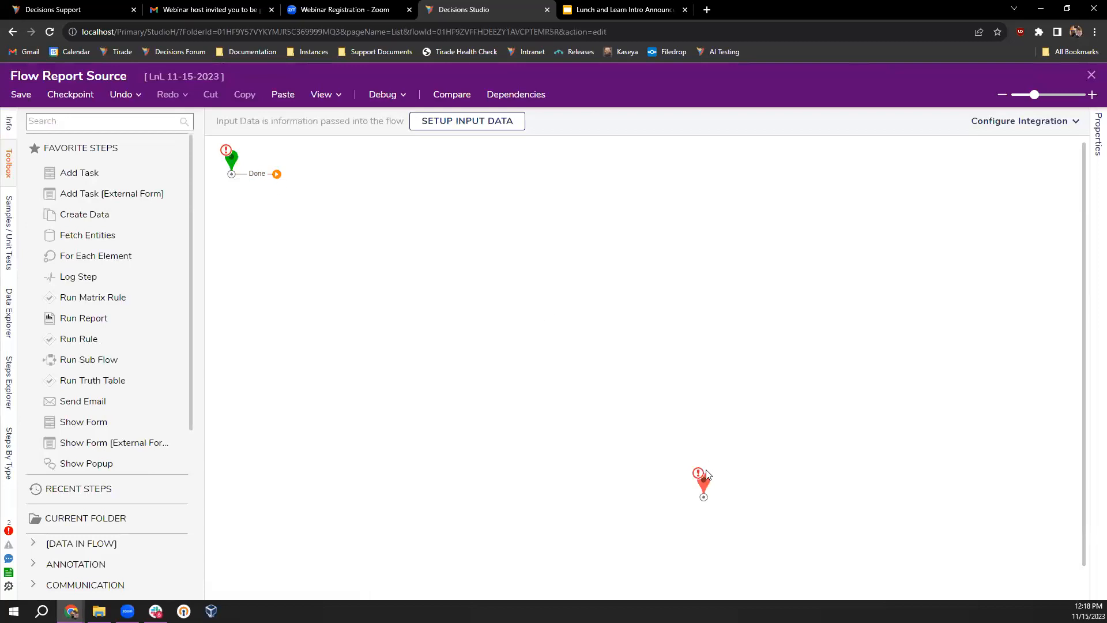
Set the flow's Behavior Type to Report Data Source Flow.
{"action": "left_click", "coordinate": [863, 226]}
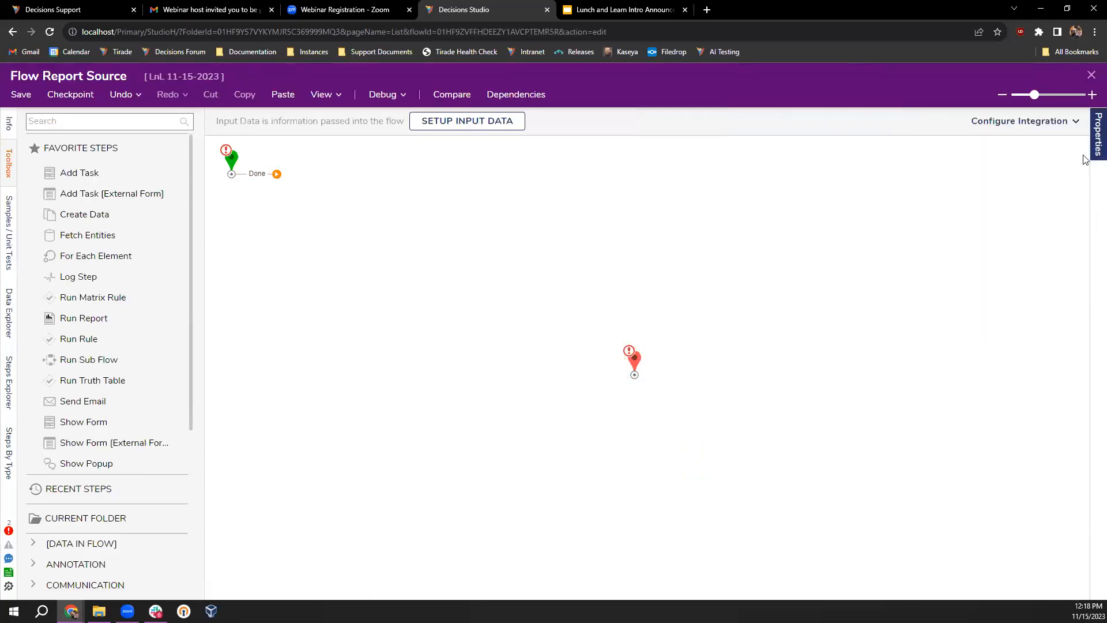
{"action": "left_click", "coordinate": [916, 339]}
{"action": "left_click", "coordinate": [924, 372]}
{"action": "double_click", "coordinate": [924, 375]}
{"action": "type", "text": "ort"}
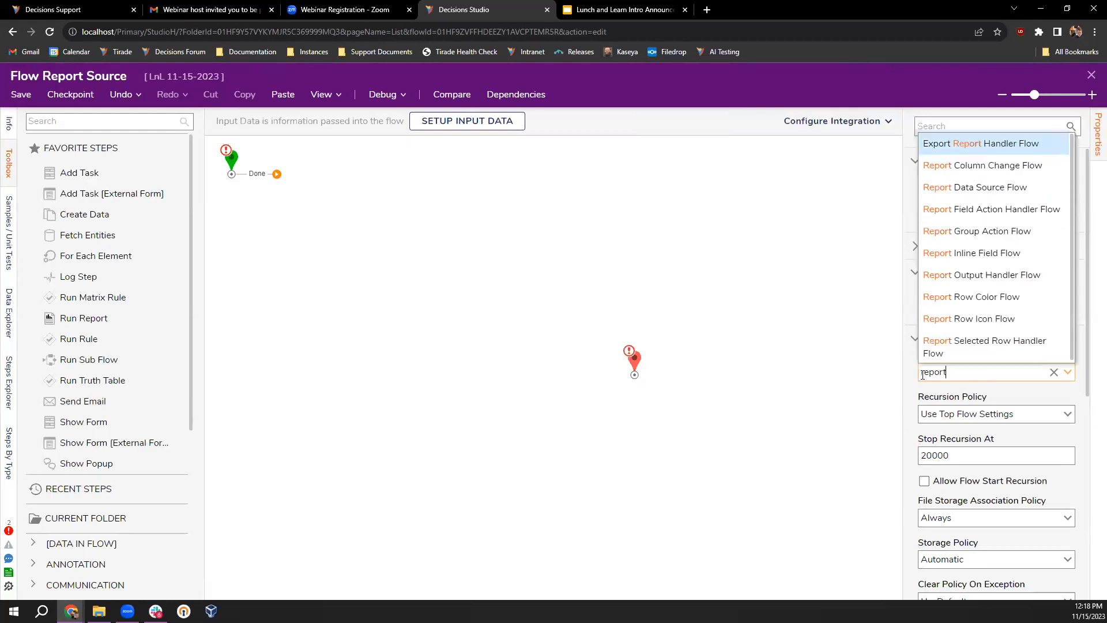
{"action": "left_click", "coordinate": [1003, 191]}
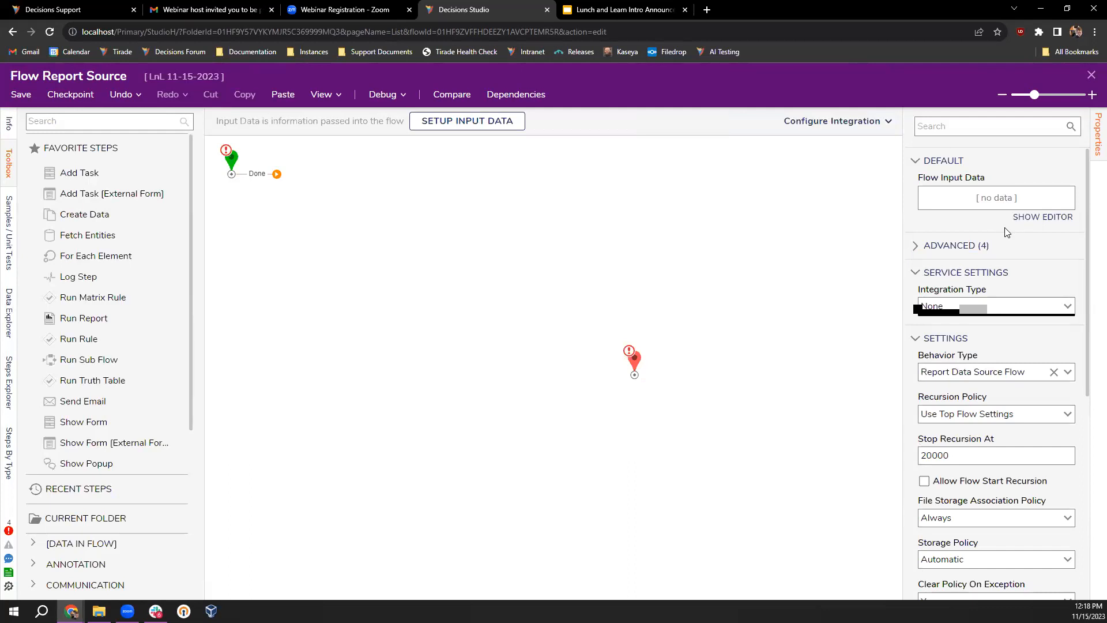
Add a Fetch Entities step after the flow's start step.
{"action": "left_click", "coordinate": [277, 174]}
{"action": "scroll", "coordinate": [539, 426], "scroll_direction": "down", "scroll_amount": 3}
{"action": "scroll", "coordinate": [535, 269], "scroll_direction": "up", "scroll_amount": 3}
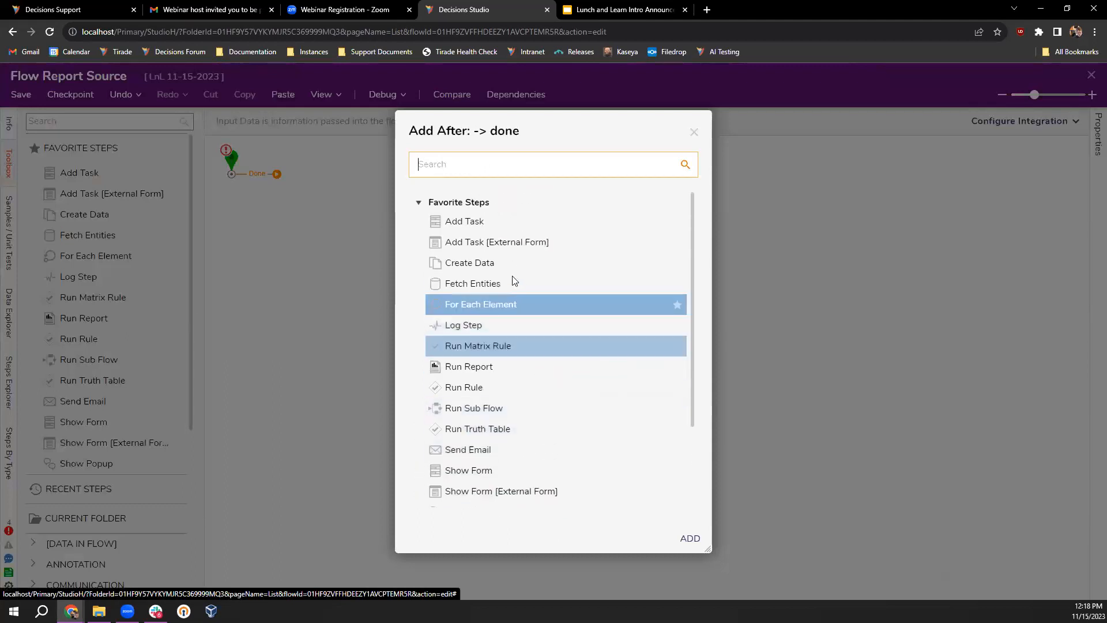
{"action": "left_click", "coordinate": [512, 283]}
{"action": "key", "text": "Return"}
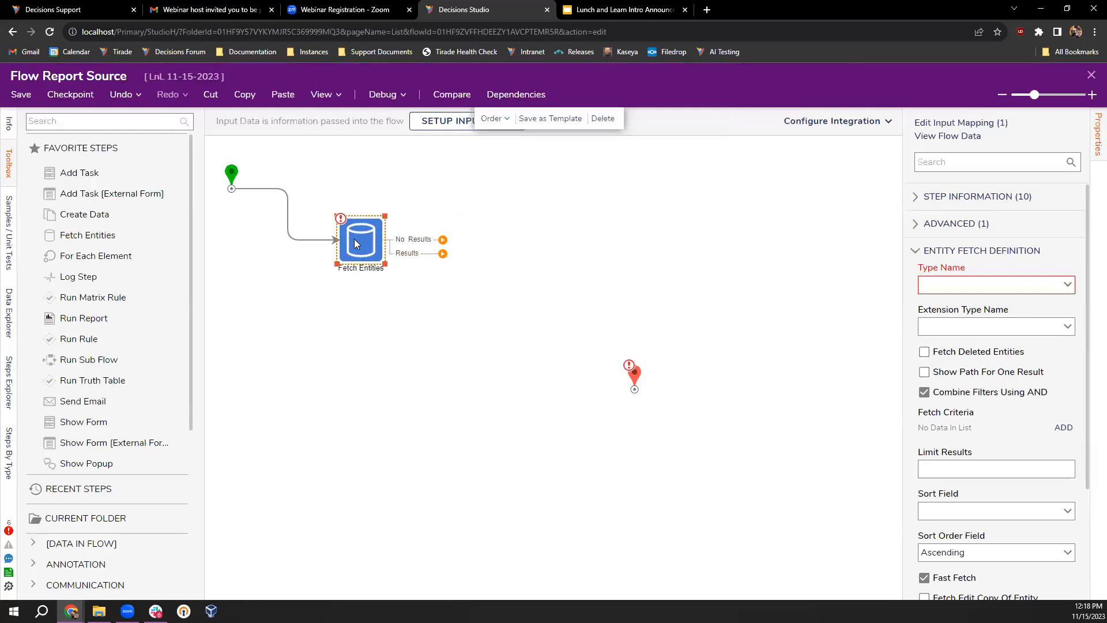
Connect the No Results outcome of Fetch Entities to the end step and align the steps on the canvas.
{"action": "left_click_drag", "start_coordinate": [356, 242], "coordinate": [345, 223]}
{"action": "left_click_drag", "start_coordinate": [432, 221], "coordinate": [633, 380]}
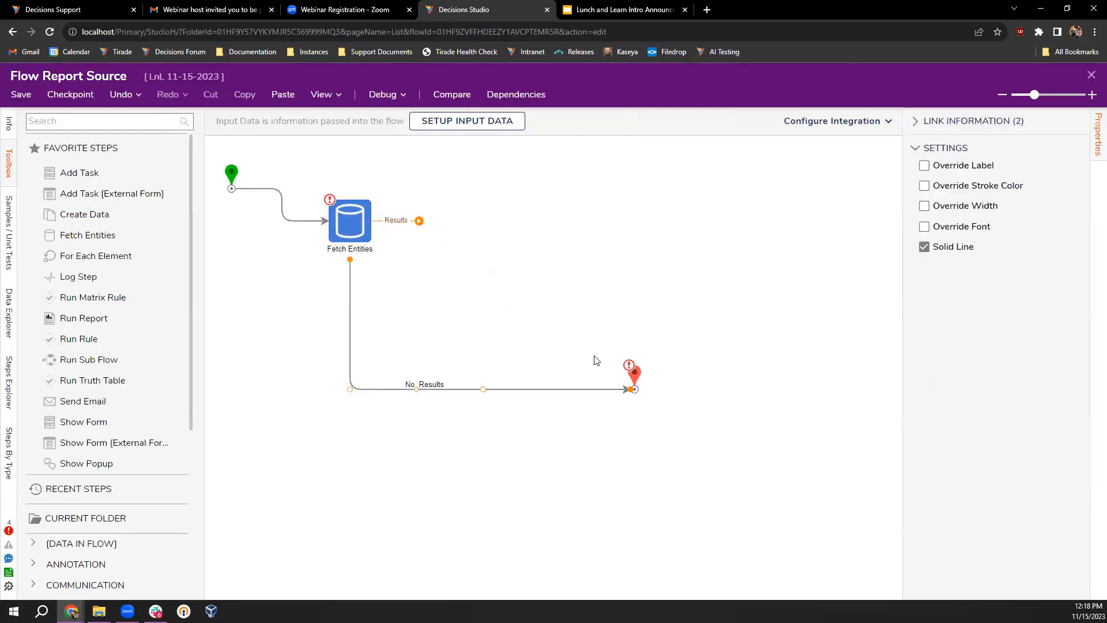
{"action": "left_click_drag", "start_coordinate": [631, 380], "coordinate": [605, 360]}
{"action": "left_click_drag", "start_coordinate": [352, 220], "coordinate": [321, 183]}
Find the filter steps in the toolbox and add a Collection Filter Step and a Rule Collection Filter Step to the flow.
{"action": "left_click", "coordinate": [125, 121]}
{"action": "type", "text": "filter"}
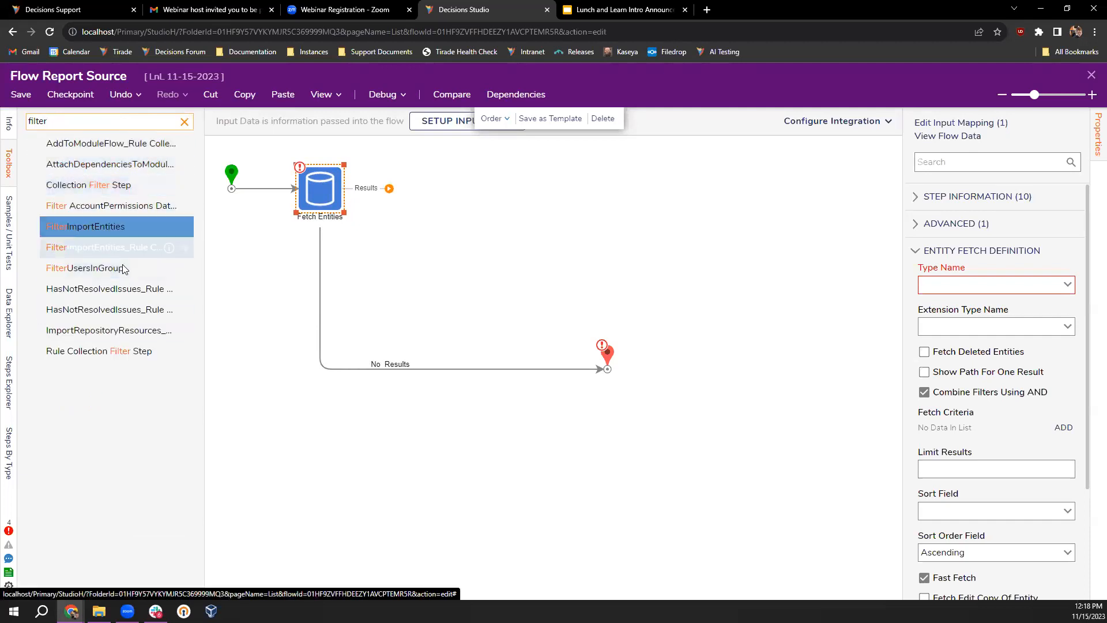
{"action": "left_click_drag", "start_coordinate": [104, 184], "coordinate": [562, 250]}
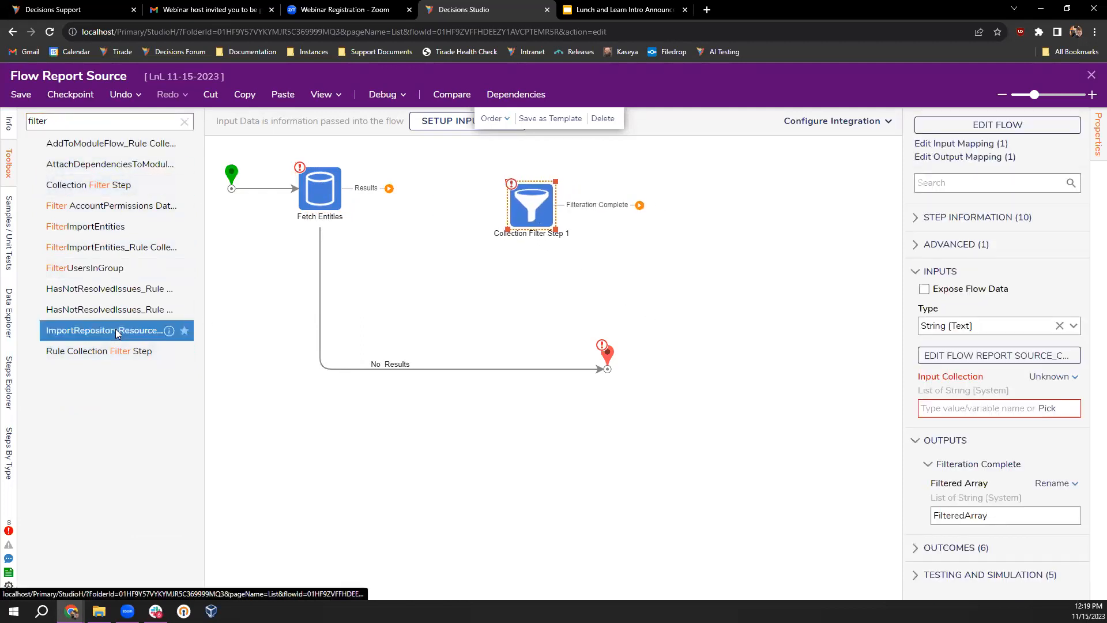
{"action": "left_click_drag", "start_coordinate": [86, 367], "coordinate": [464, 314]}
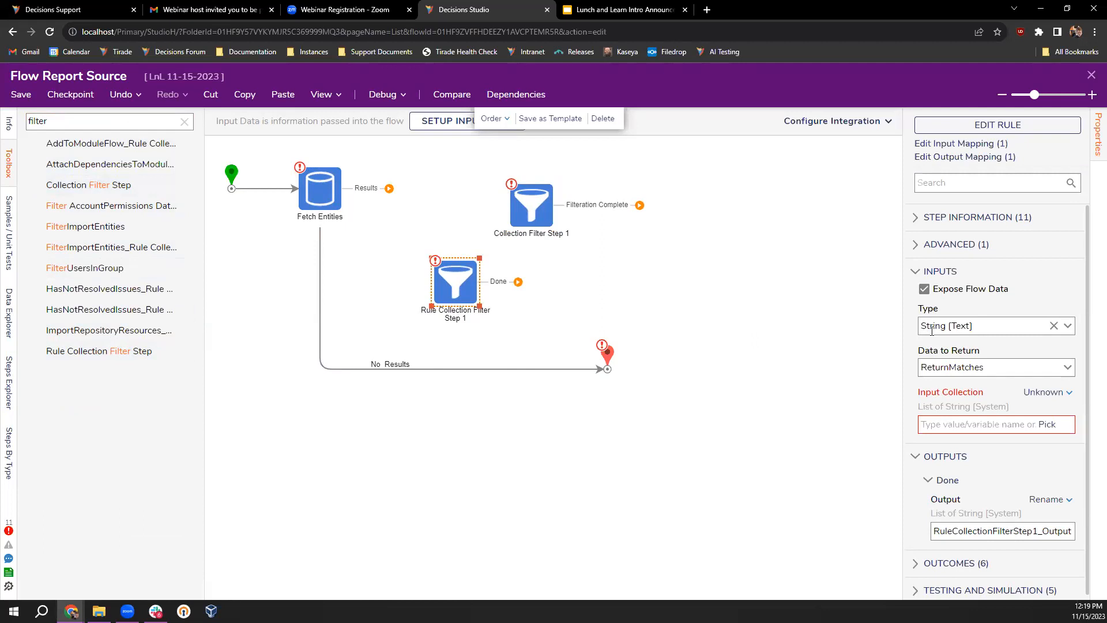
Examine the Data to Return options of the Rule Collection Filter Step.
{"action": "scroll", "coordinate": [1081, 401], "scroll_direction": "down", "scroll_amount": 1}
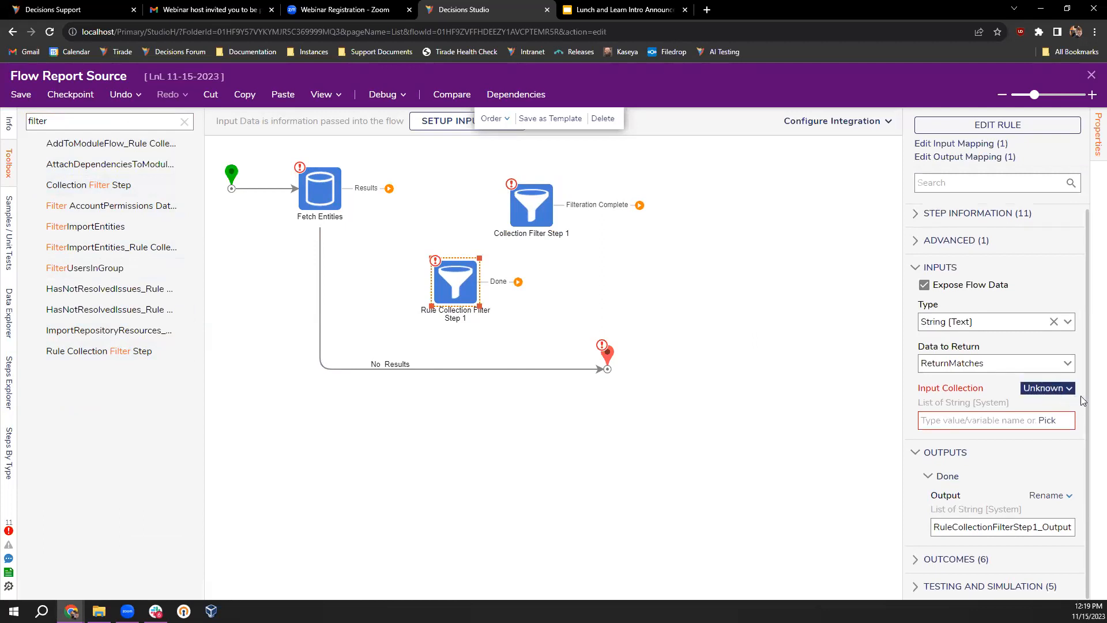
{"action": "left_click", "coordinate": [1064, 369]}
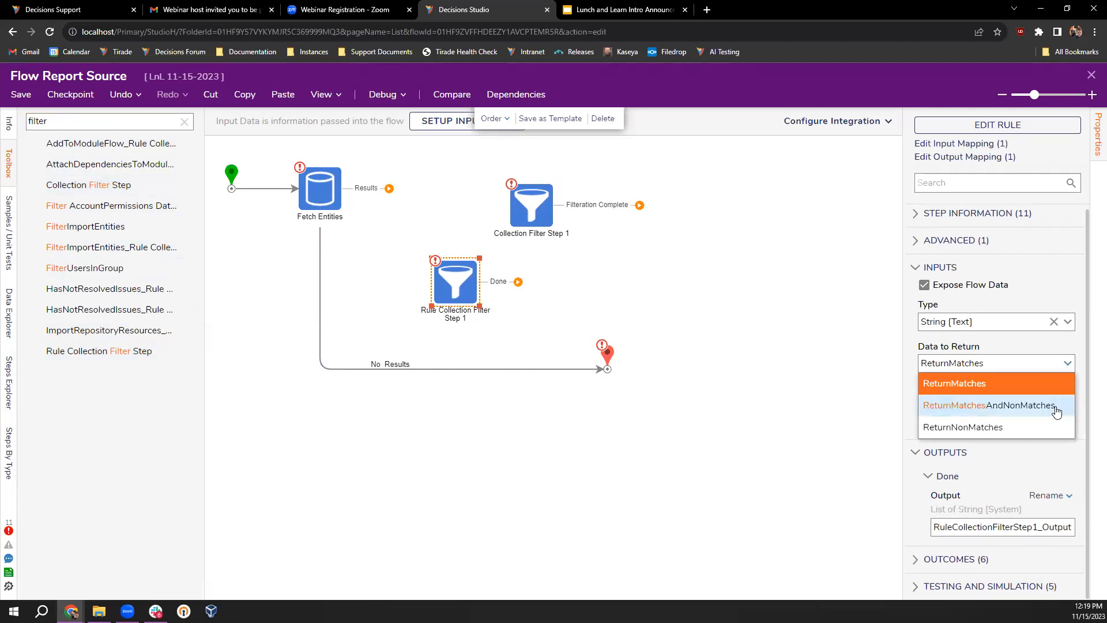
{"action": "left_click", "coordinate": [1055, 356]}
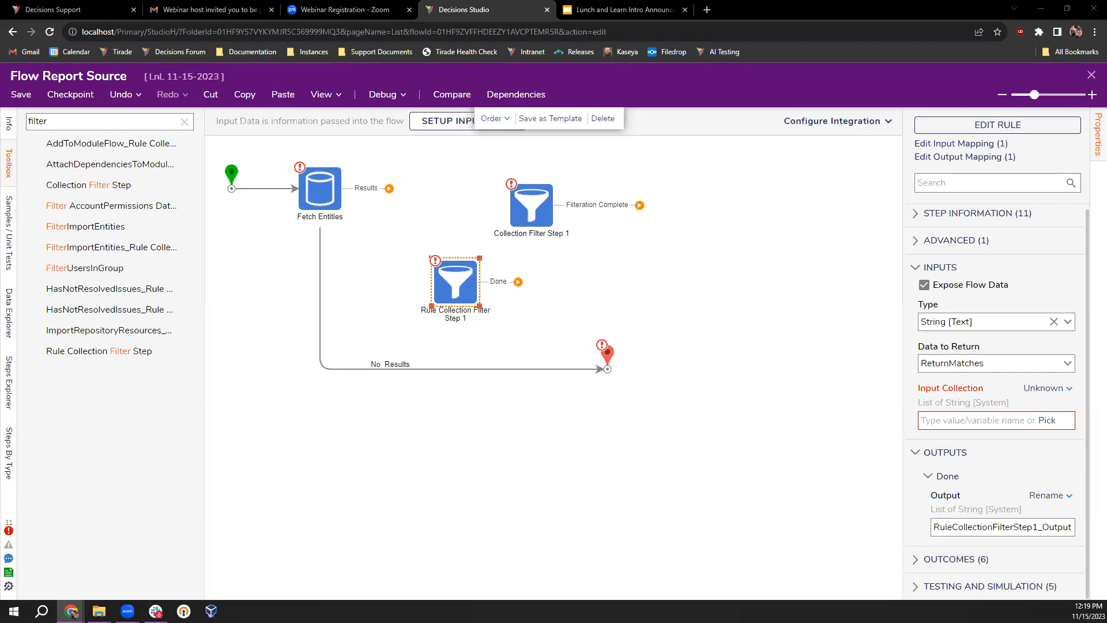
Move the Rule Collection Filter Step beyond the Collection Filter Step and bring the end step closer to Fetch Entities.
{"action": "left_click", "coordinate": [325, 191]}
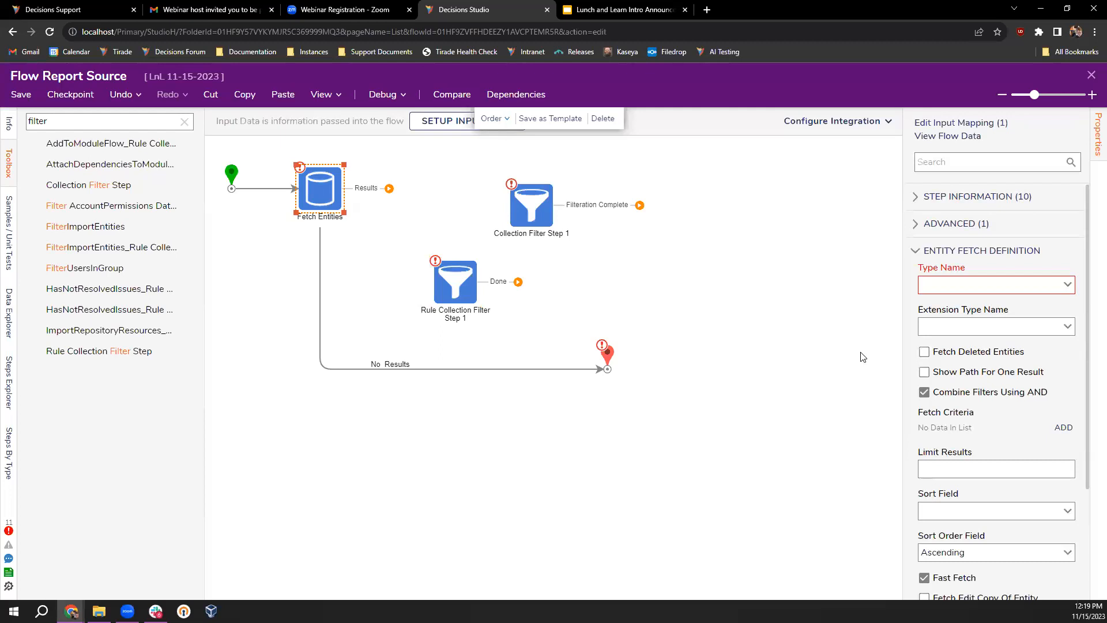
{"action": "left_click_drag", "start_coordinate": [465, 279], "coordinate": [740, 245]}
{"action": "left_click", "coordinate": [337, 212]}
{"action": "left_click_drag", "start_coordinate": [610, 348], "coordinate": [538, 321]}
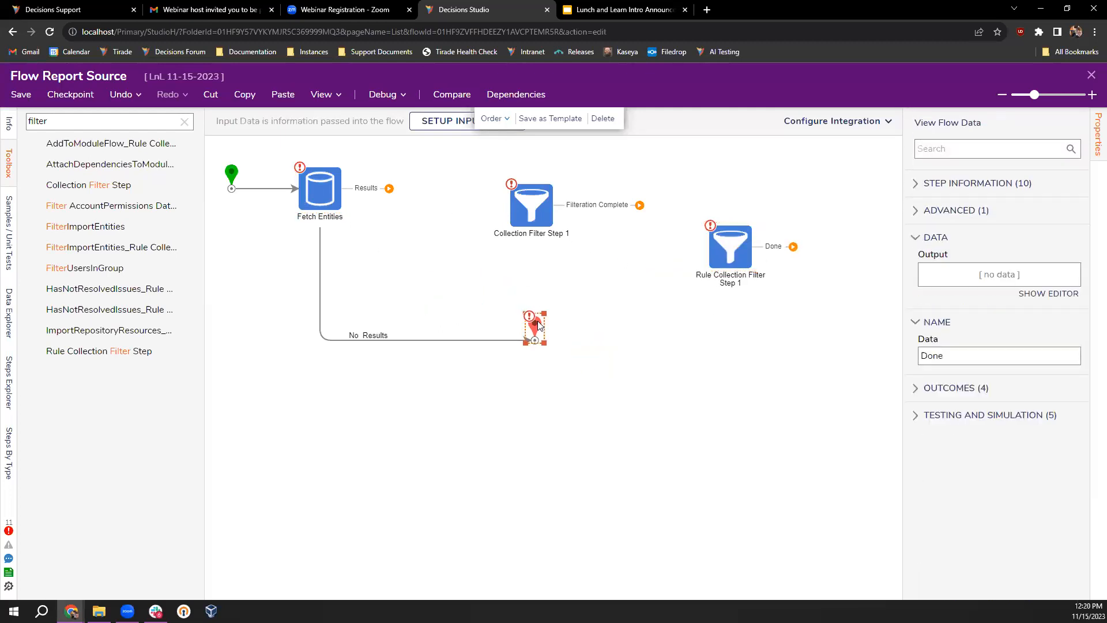
Set the Type Name of the Fetch Entities step to the user-defined type ReportVersionFilter.
{"action": "left_click", "coordinate": [336, 192]}
{"action": "scroll", "coordinate": [1043, 363], "scroll_direction": "down", "scroll_amount": 3}
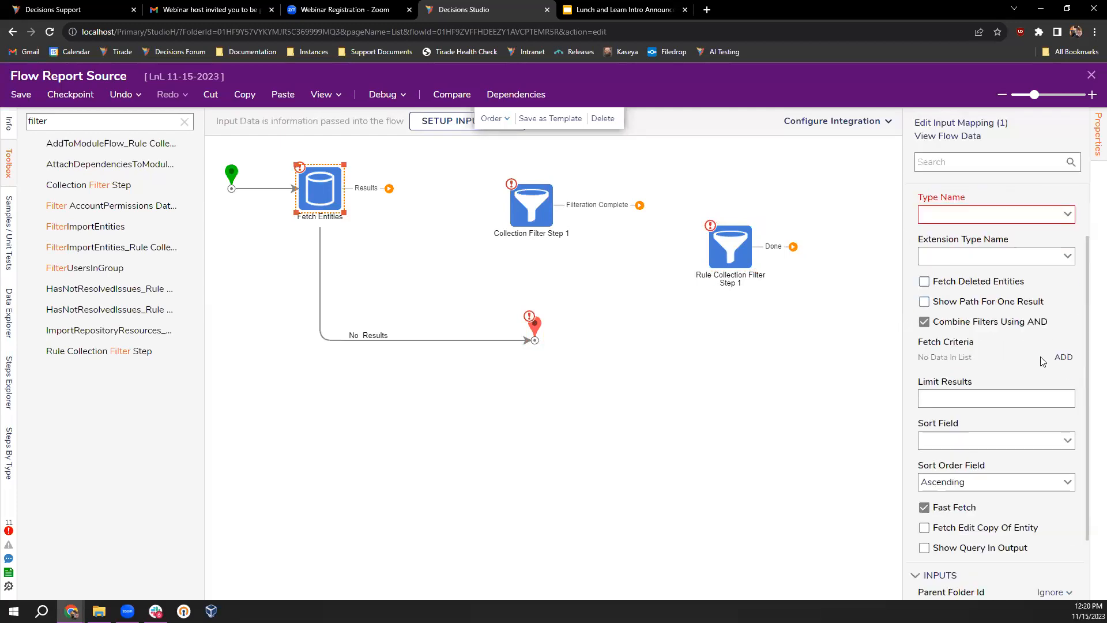
{"action": "scroll", "coordinate": [1061, 427], "scroll_direction": "up", "scroll_amount": 2}
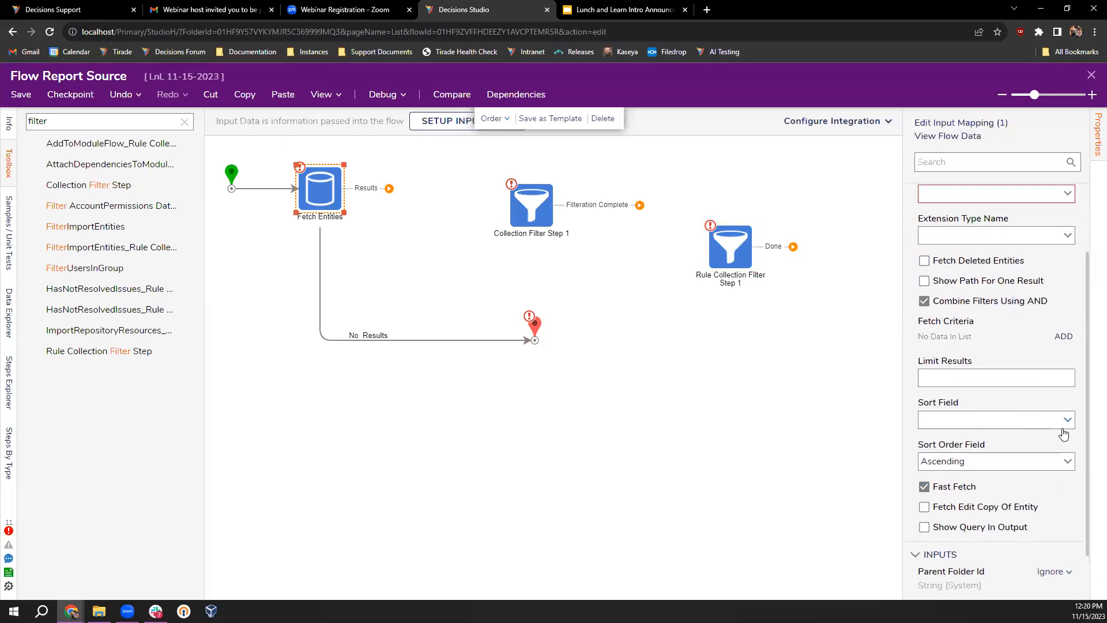
{"action": "left_click", "coordinate": [1063, 431]}
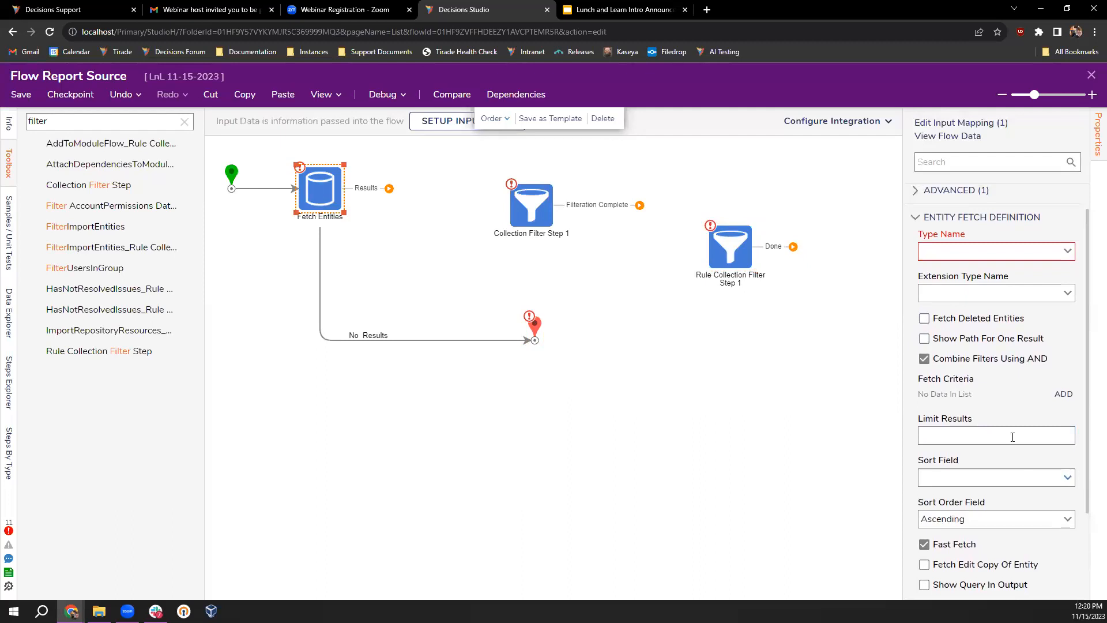
{"action": "scroll", "coordinate": [1027, 392], "scroll_direction": "up", "scroll_amount": 1}
{"action": "scroll", "coordinate": [1005, 415], "scroll_direction": "down", "scroll_amount": 3}
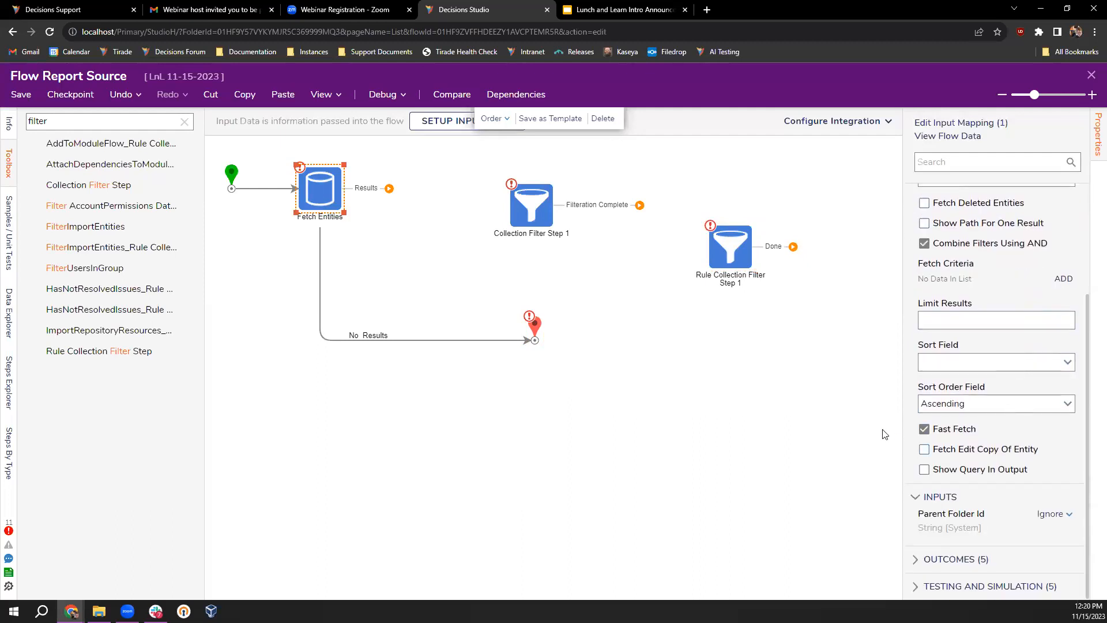
{"action": "scroll", "coordinate": [1046, 333], "scroll_direction": "up", "scroll_amount": 3}
{"action": "left_click", "coordinate": [974, 285]}
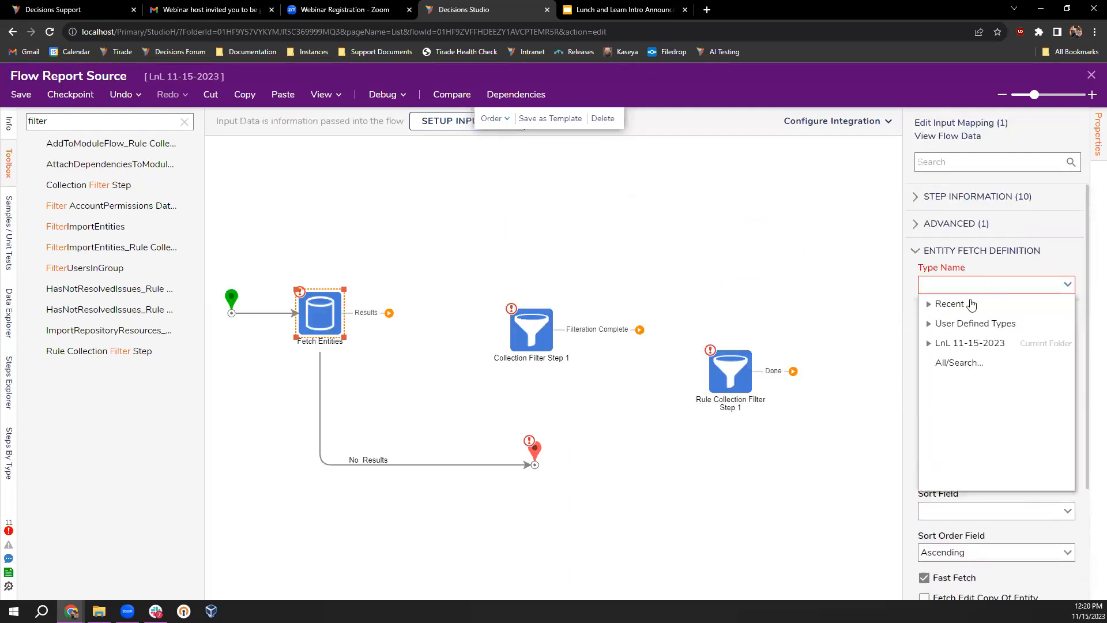
{"action": "left_click", "coordinate": [930, 324]}
{"action": "left_click", "coordinate": [941, 344]}
{"action": "left_click", "coordinate": [980, 364]}
Start a new fetch criterion for Fetch Entities, examine its Query Match Type options, and close the dialog without choosing one.
{"action": "scroll", "coordinate": [1036, 394], "scroll_direction": "down", "scroll_amount": 2}
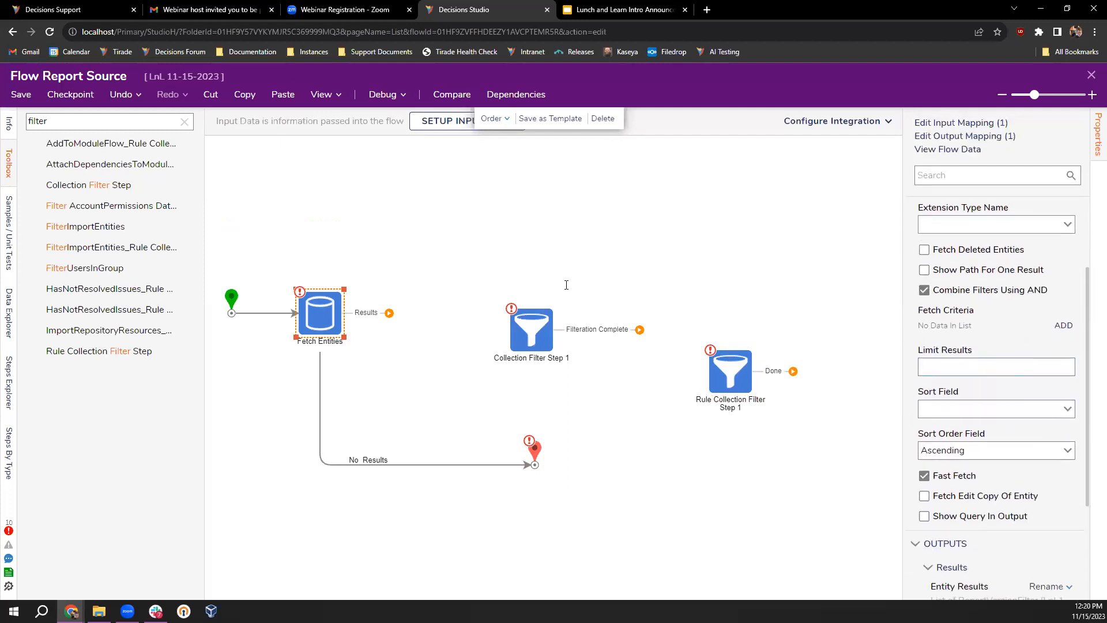
{"action": "left_click", "coordinate": [1064, 326]}
{"action": "left_click", "coordinate": [696, 251]}
{"action": "scroll", "coordinate": [663, 326], "scroll_direction": "down", "scroll_amount": 5}
{"action": "scroll", "coordinate": [664, 333], "scroll_direction": "up", "scroll_amount": 5}
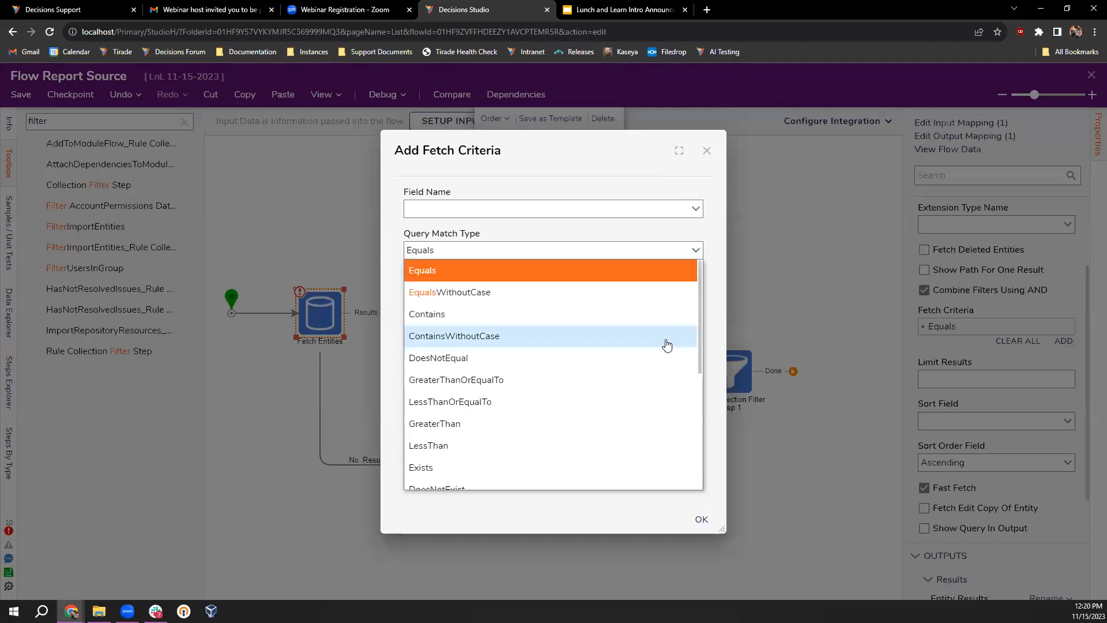
{"action": "left_click", "coordinate": [395, 352]}
{"action": "left_click", "coordinate": [695, 254]}
{"action": "scroll", "coordinate": [627, 338], "scroll_direction": "down", "scroll_amount": 5}
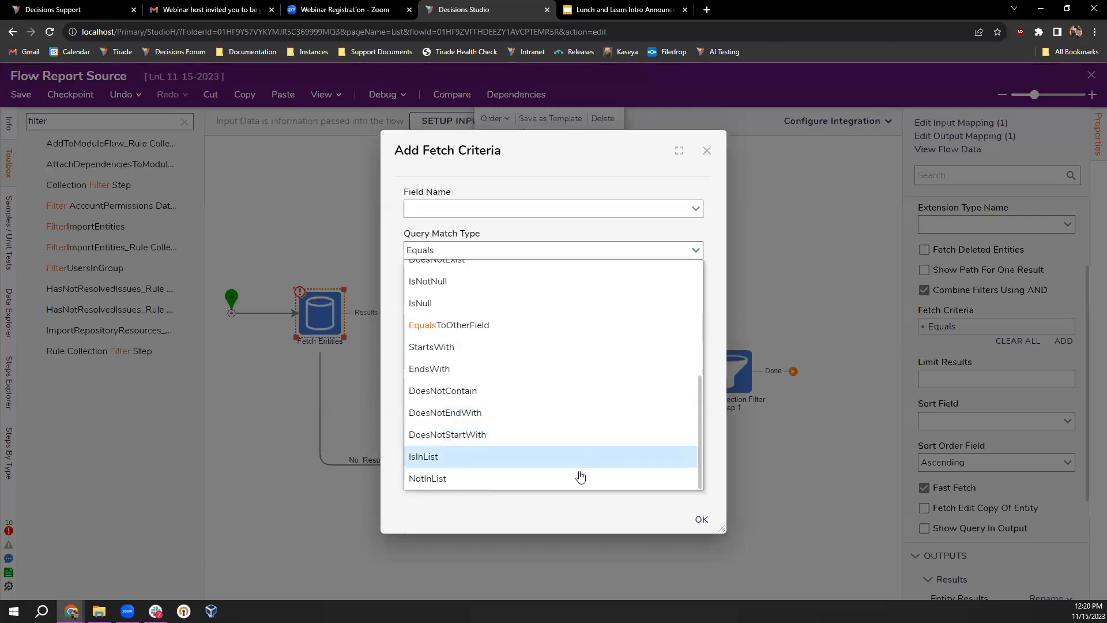
{"action": "scroll", "coordinate": [582, 469], "scroll_direction": "up", "scroll_amount": 3}
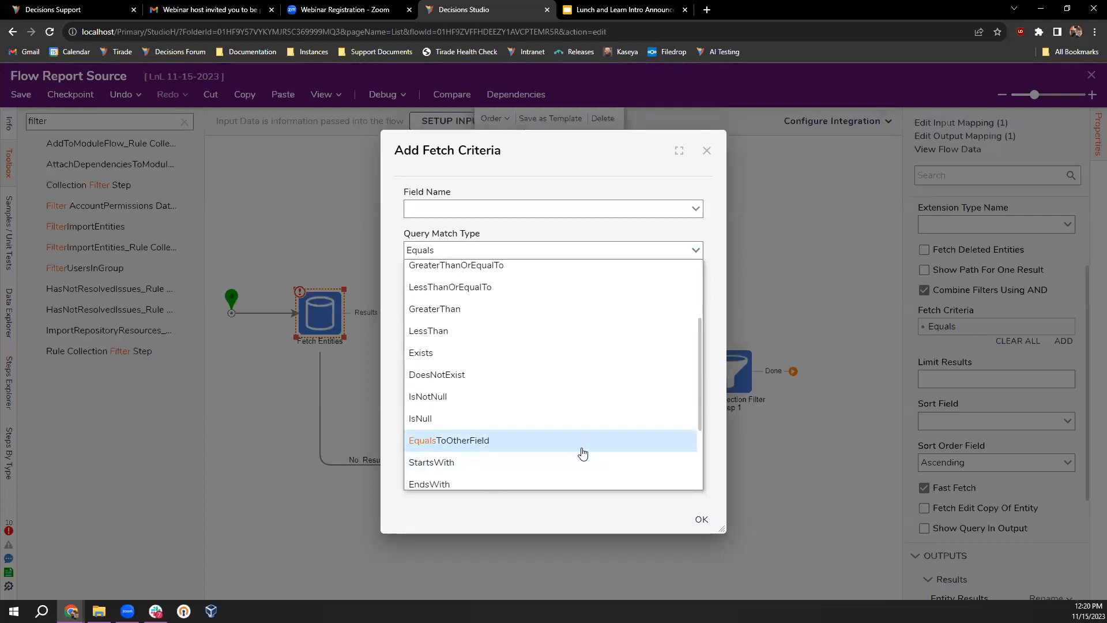
{"action": "scroll", "coordinate": [583, 453], "scroll_direction": "up", "scroll_amount": 3}
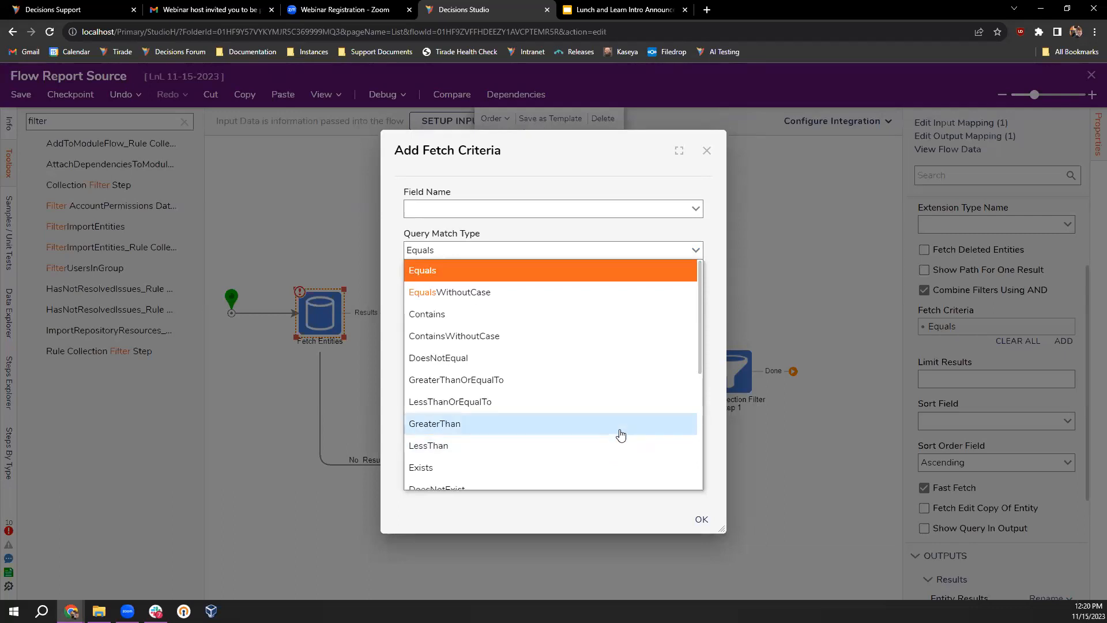
{"action": "scroll", "coordinate": [621, 434], "scroll_direction": "down", "scroll_amount": 4}
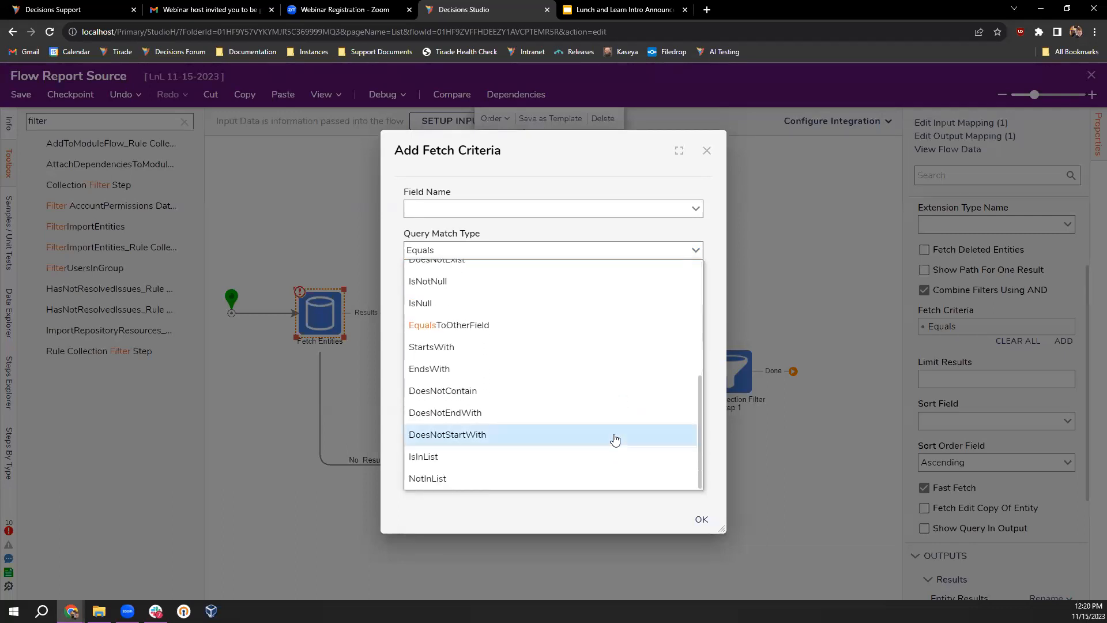
{"action": "left_click", "coordinate": [706, 150]}
Move the Collection Filter Step out of the way and delete it from the flow.
{"action": "left_click_drag", "start_coordinate": [518, 335], "coordinate": [687, 294]}
{"action": "left_click", "coordinate": [479, 304]}
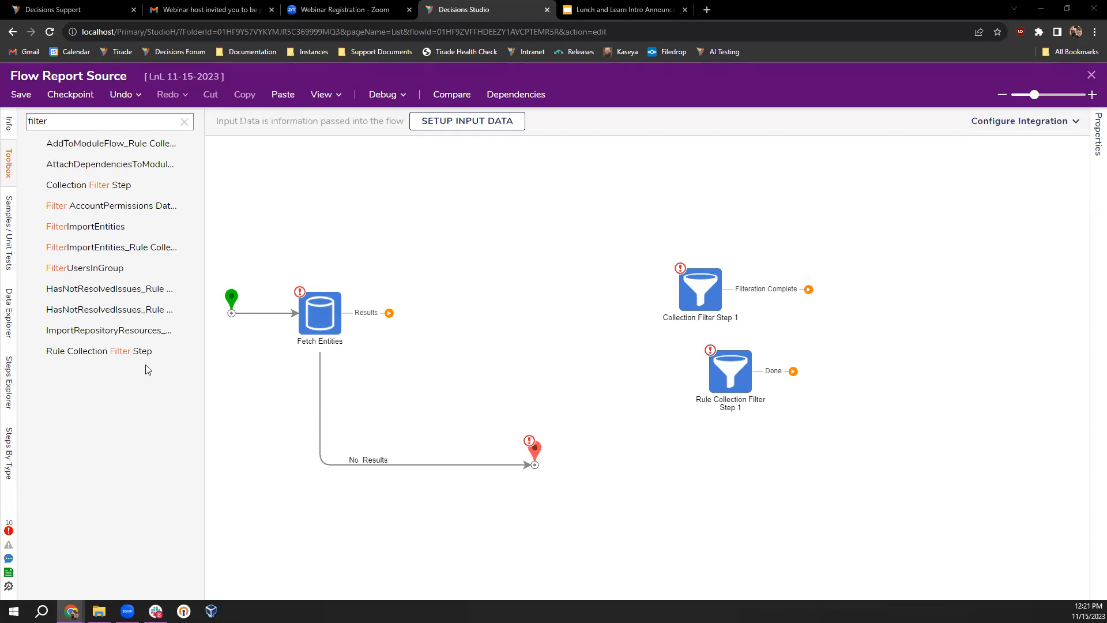
{"action": "left_click", "coordinate": [698, 285]}
{"action": "key", "text": "Delete"}
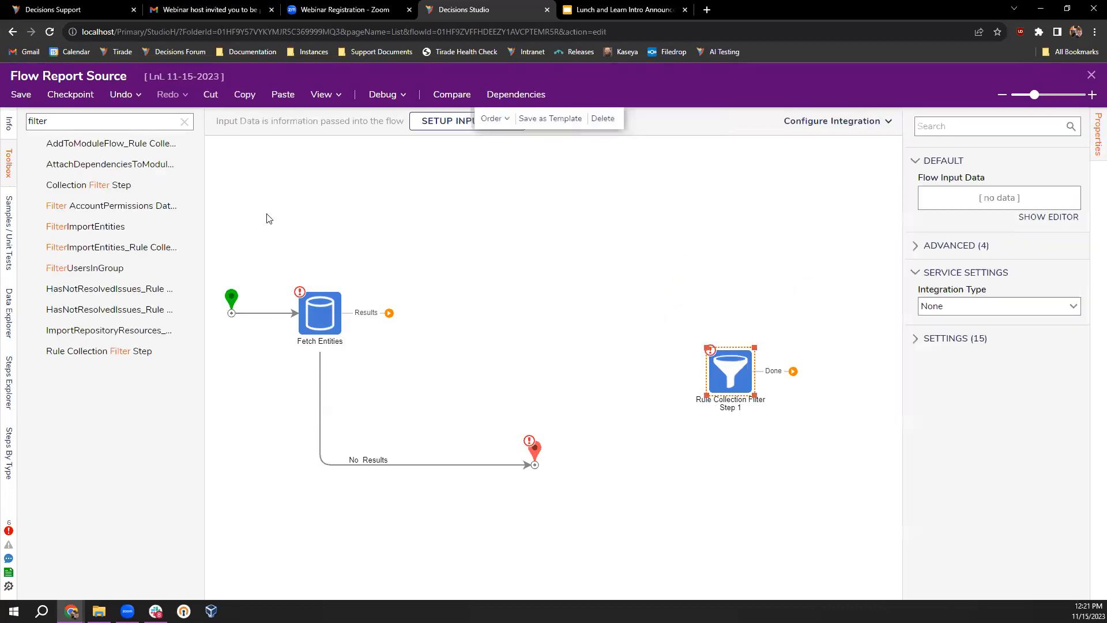
Find the sort steps in the toolbox, add a Collection Sort Step and a Rule Collection Sort Step, and place the latter beyond Fetch Entities.
{"action": "left_click", "coordinate": [184, 121]}
{"action": "type", "text": "sort"}
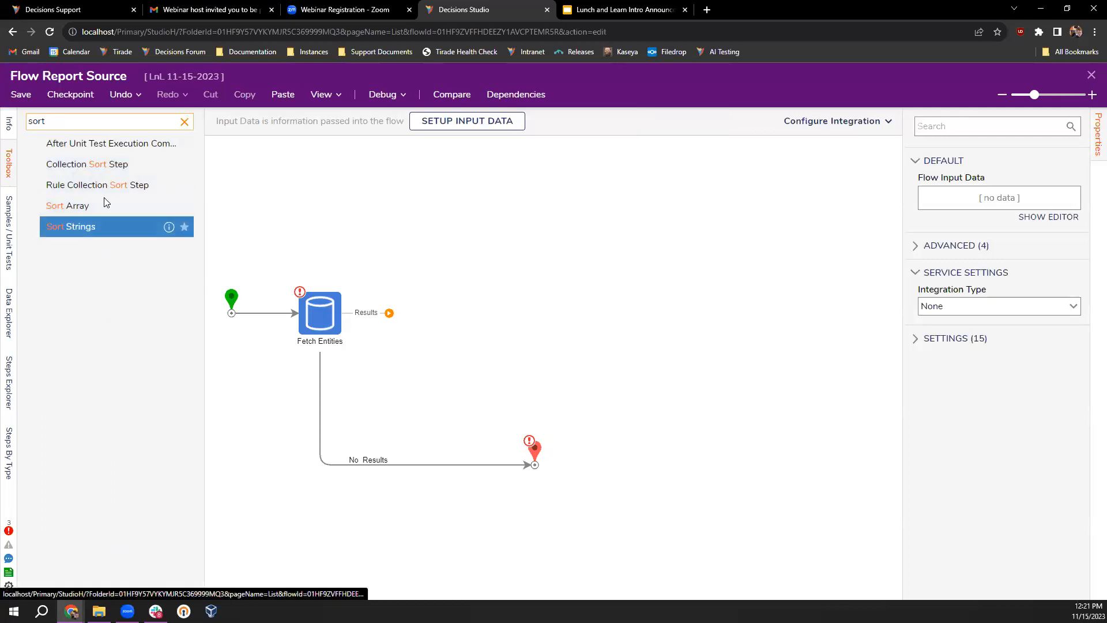
{"action": "double_click", "coordinate": [138, 164]}
{"action": "left_click_drag", "start_coordinate": [94, 184], "coordinate": [611, 243]}
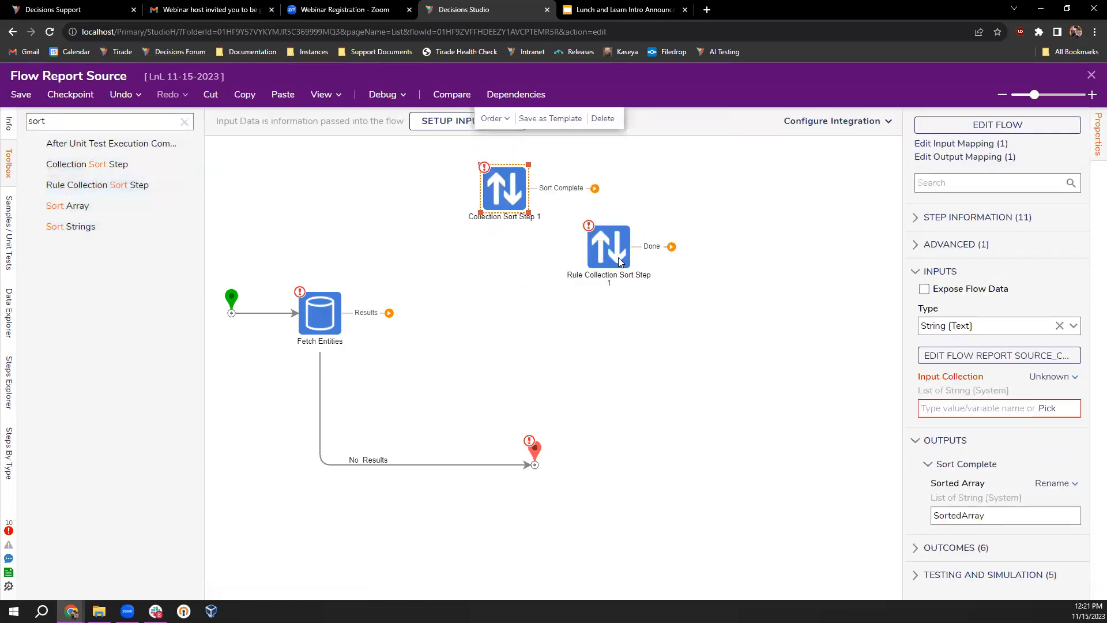
{"action": "left_click", "coordinate": [497, 201]}
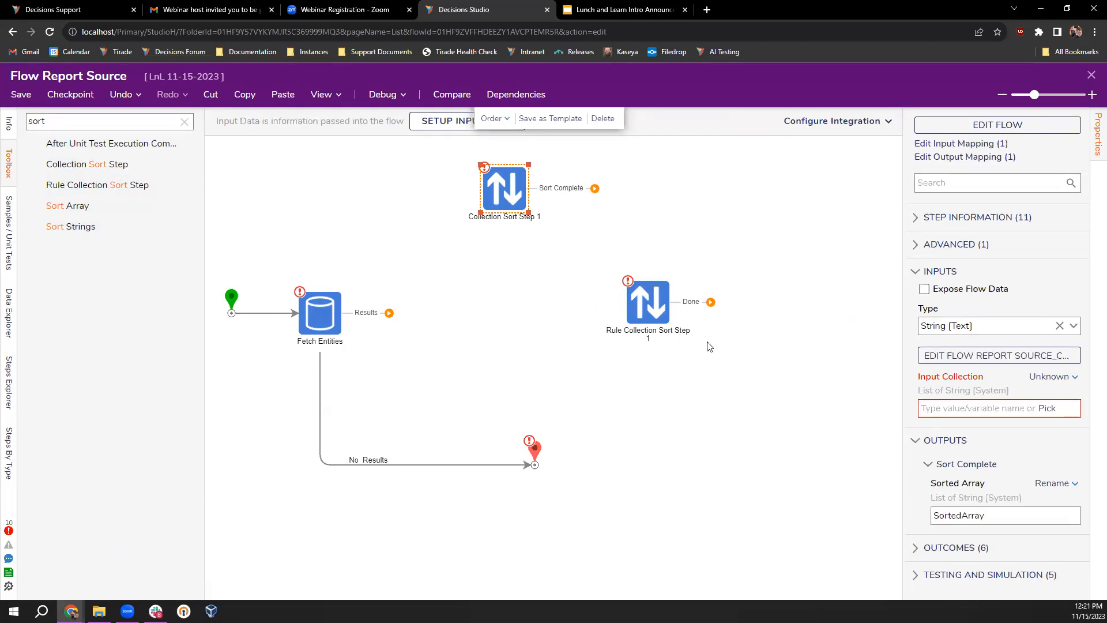
{"action": "left_click_drag", "start_coordinate": [628, 316], "coordinate": [661, 318]}
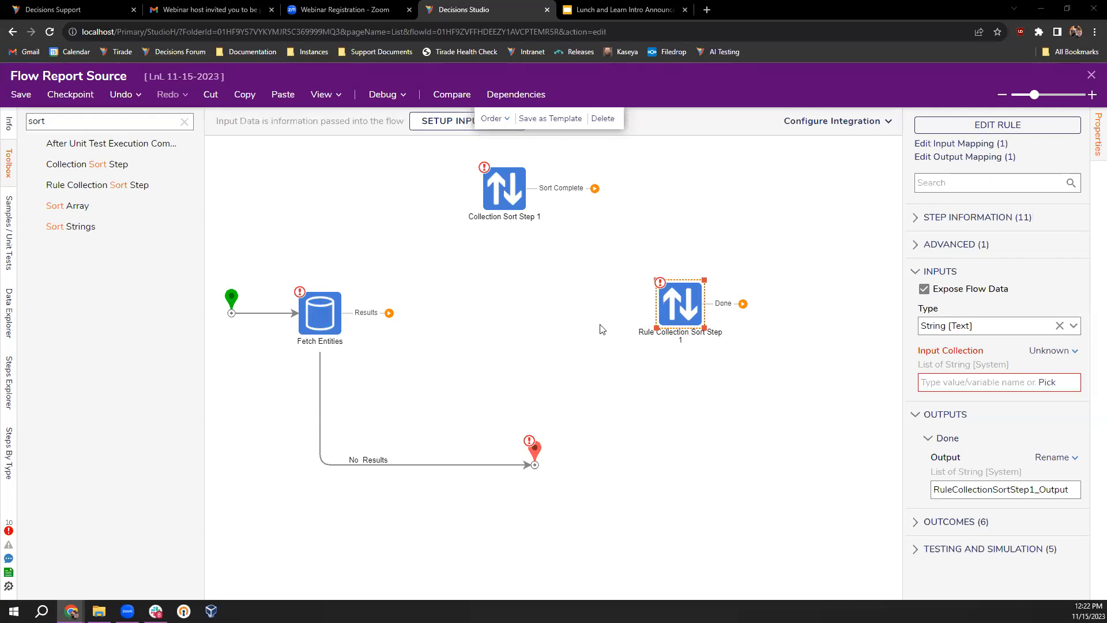
Save and close Flow Report Source, and open Flow 1 to review the inputs of its Create ReportVersionFilter step.
{"action": "left_click", "coordinate": [1091, 75]}
{"action": "left_click", "coordinate": [639, 397]}
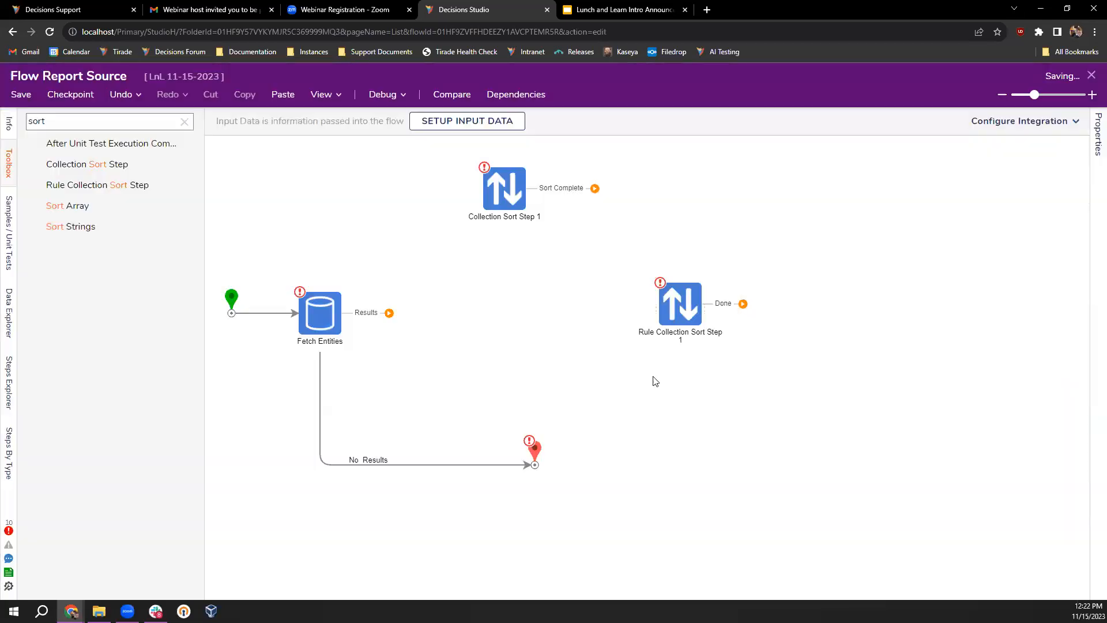
{"action": "scroll", "coordinate": [319, 401], "scroll_direction": "down", "scroll_amount": 1}
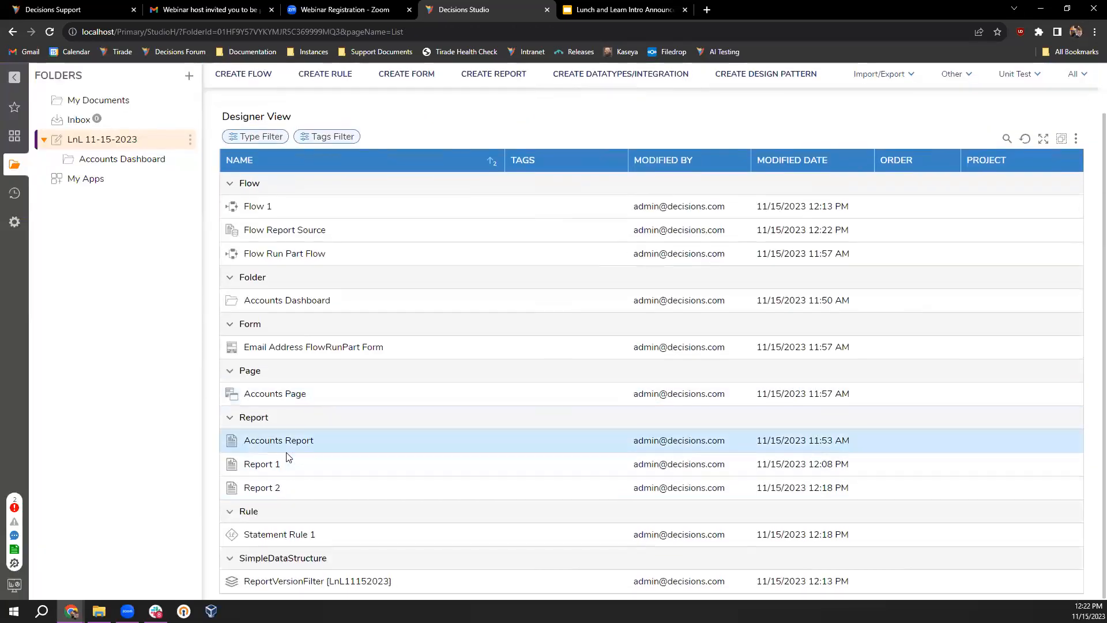
{"action": "double_click", "coordinate": [257, 207]}
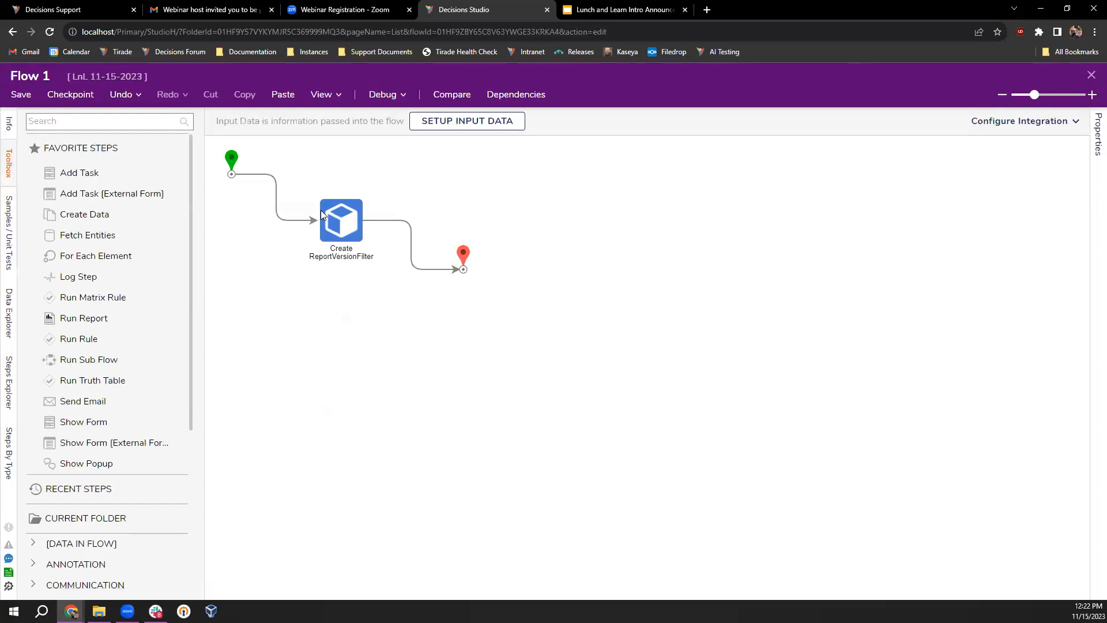
{"action": "left_click", "coordinate": [326, 224]}
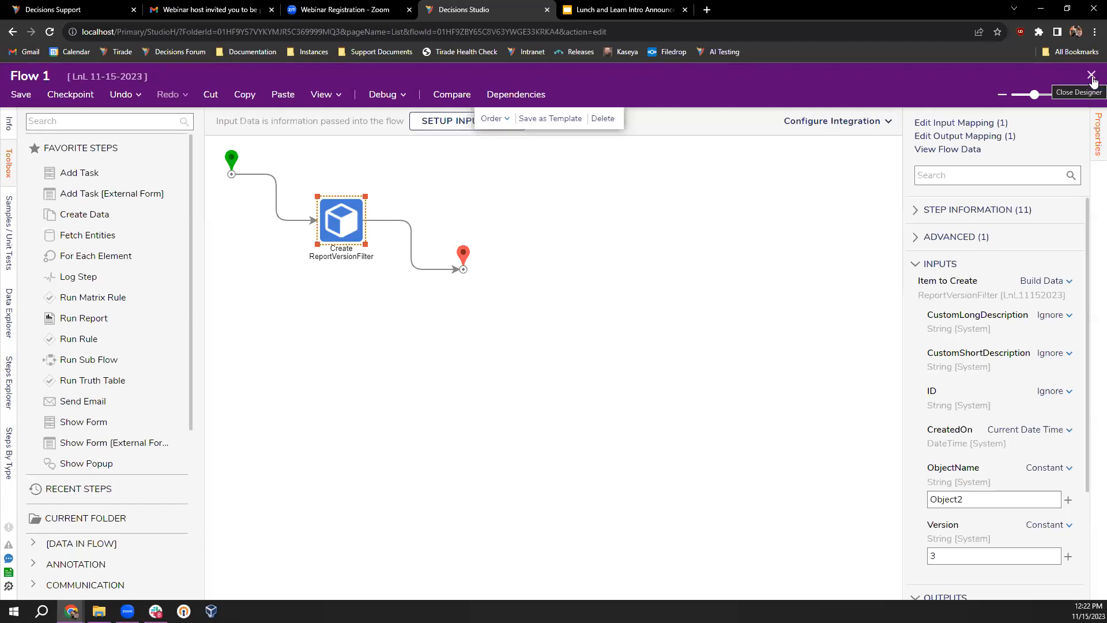
Duplicate the Flow 1 browser tab and leave the object's lock unbroken.
{"action": "right_click", "coordinate": [486, 14]}
{"action": "left_click", "coordinate": [545, 127]}
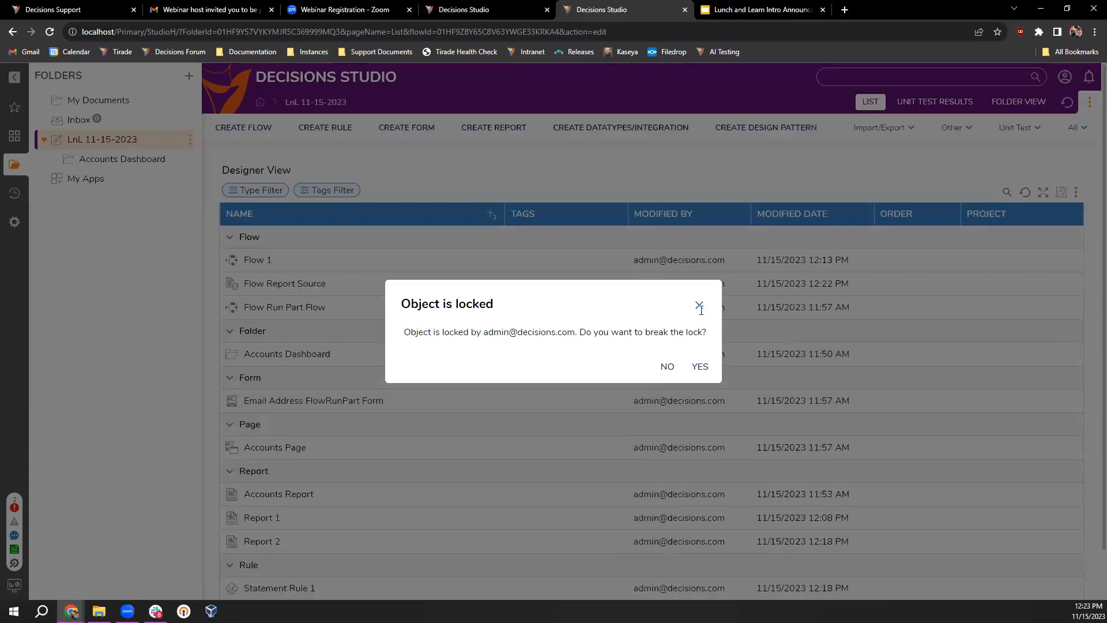
{"action": "left_click", "coordinate": [699, 304]}
Try to add a String field named IsLatest to the ReportVersionFilter data structure.
{"action": "left_click", "coordinate": [408, 570]}
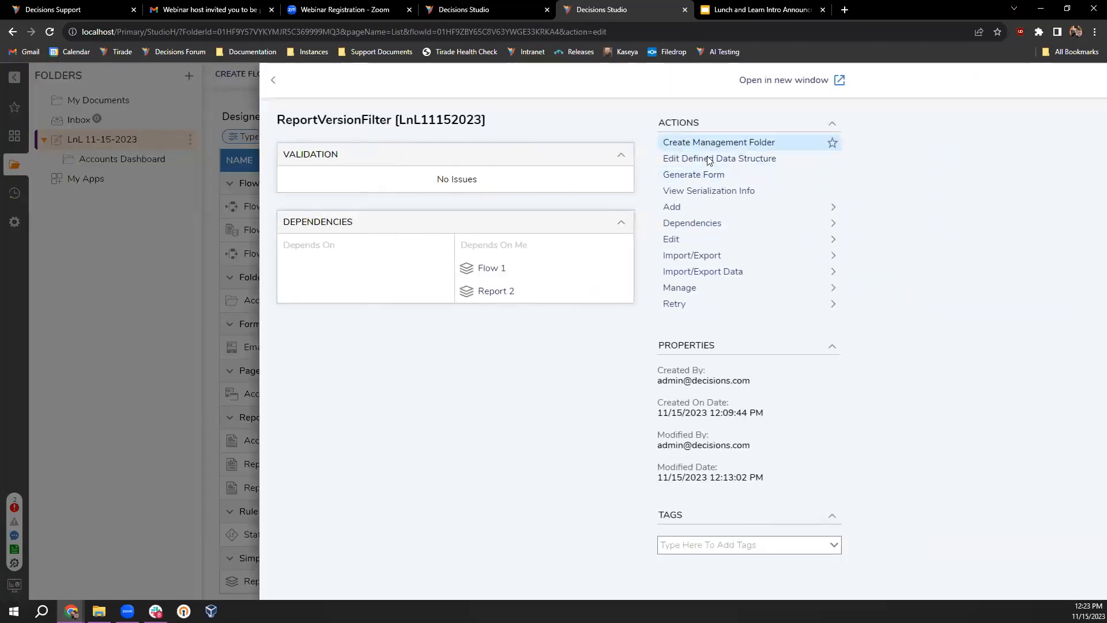
{"action": "left_click", "coordinate": [692, 163]}
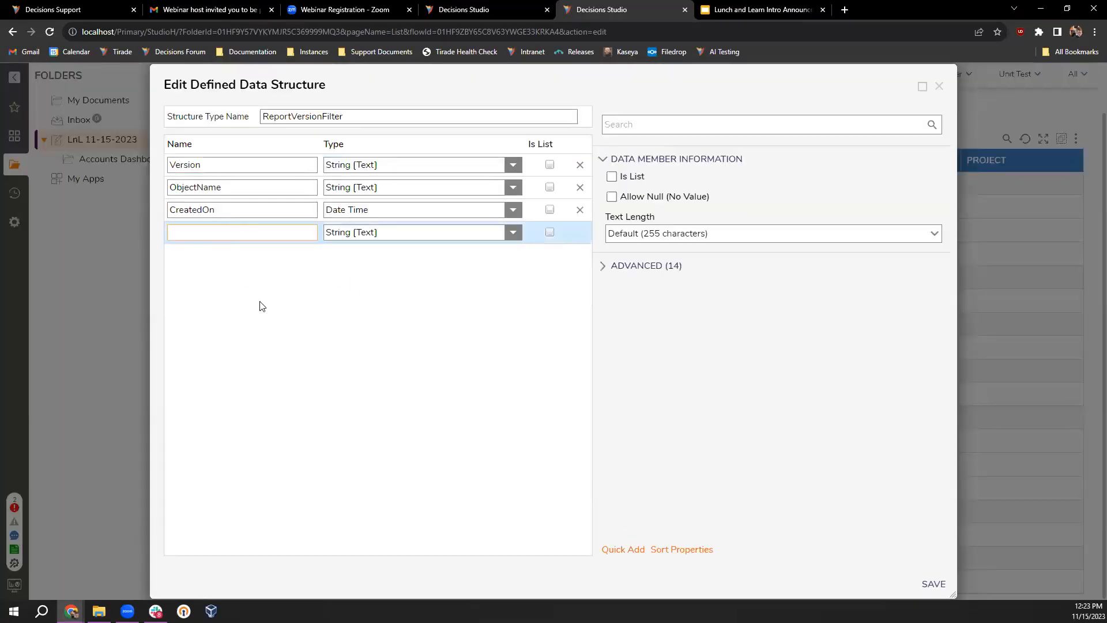
{"action": "type", "text": "IsLatest"}
{"action": "key", "text": "Tab"}
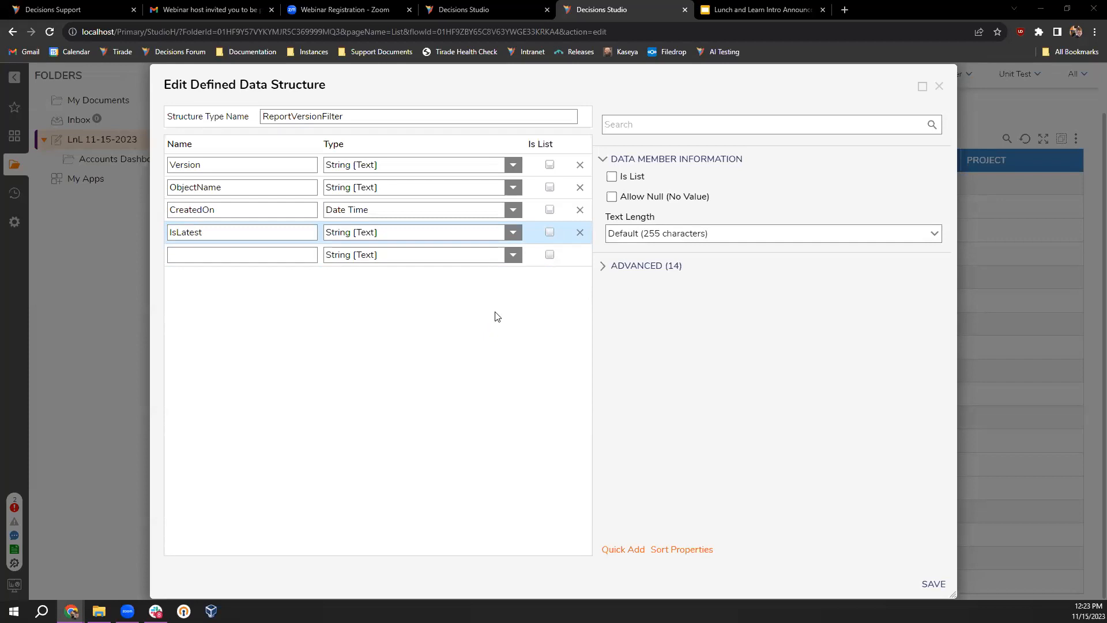
{"action": "left_click", "coordinate": [938, 86]}
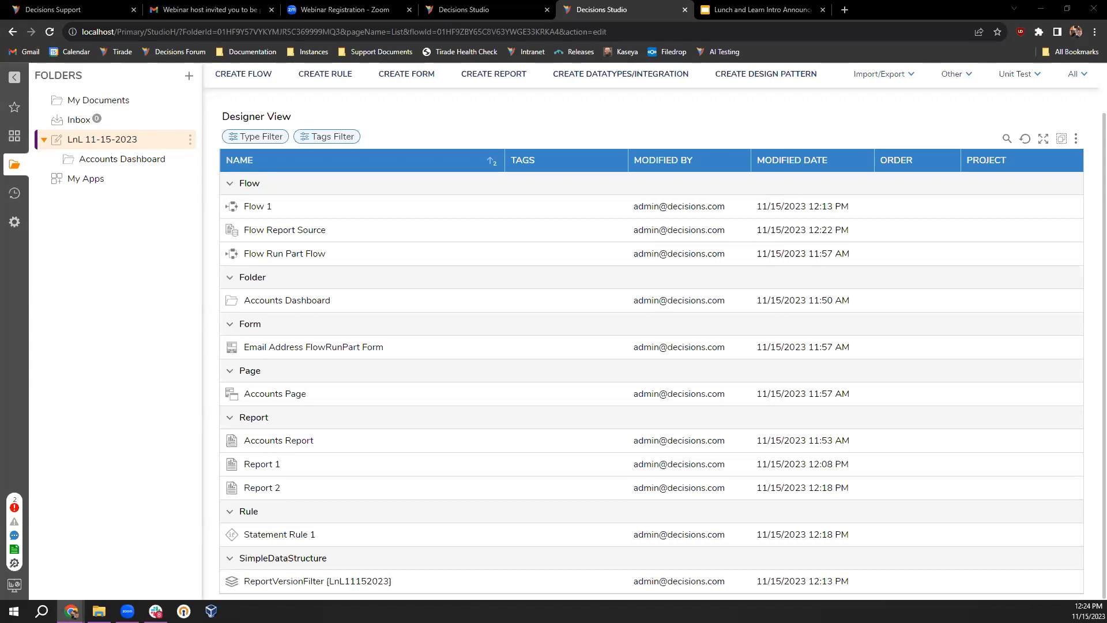
Reopen the ReportVersionFilter data structure definition, review its fields, and close it without changes.
{"action": "left_click", "coordinate": [410, 580]}
{"action": "left_click", "coordinate": [718, 159]}
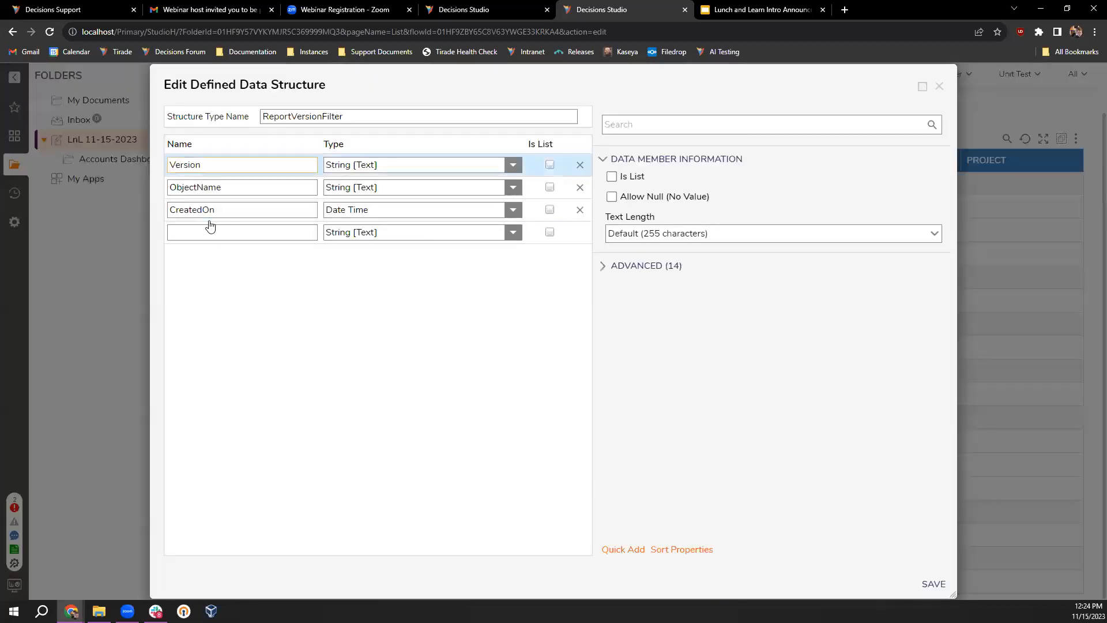
{"action": "left_click_drag", "start_coordinate": [670, 92], "coordinate": [552, 94]}
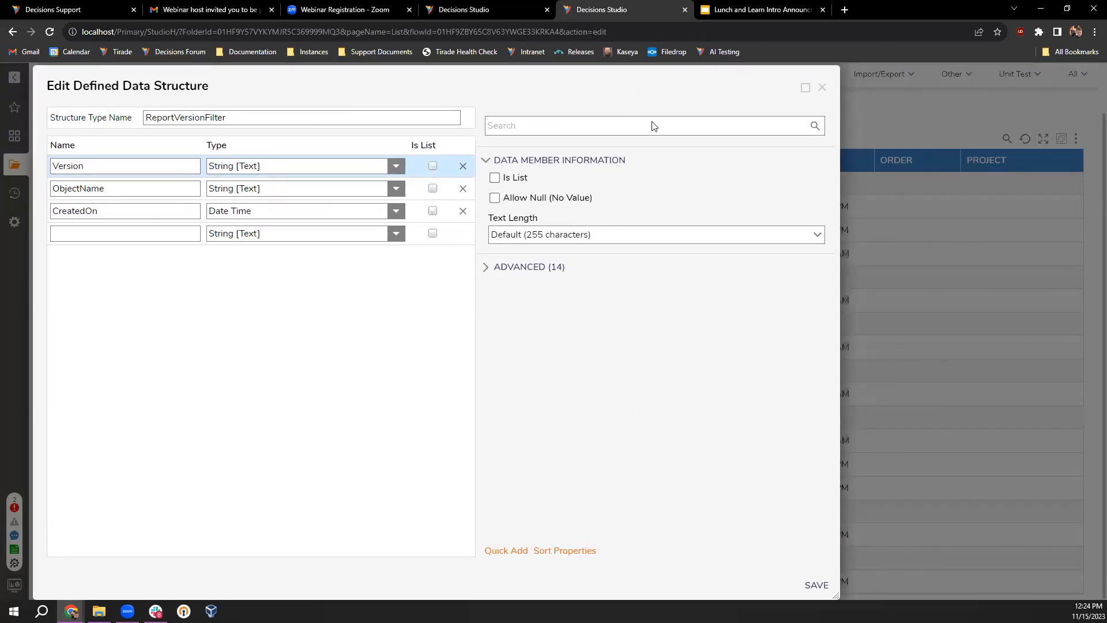
{"action": "left_click", "coordinate": [821, 87]}
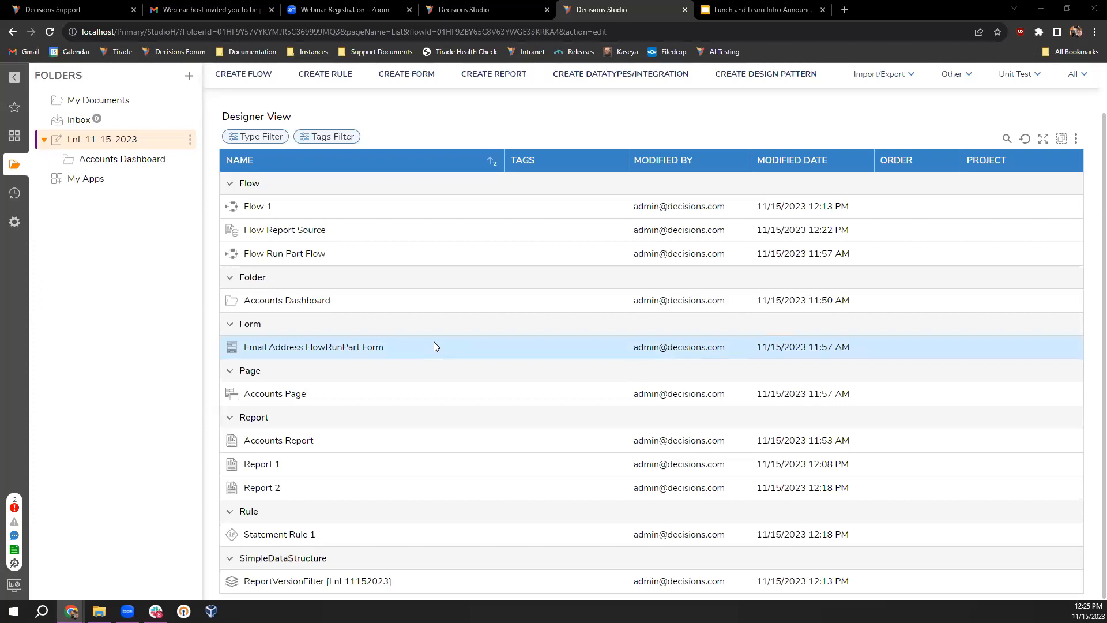
View the Accounts Dashboard page with its email filter and account report, and return to the LnL 11-15-2023 folder.
{"action": "double_click", "coordinate": [317, 300]}
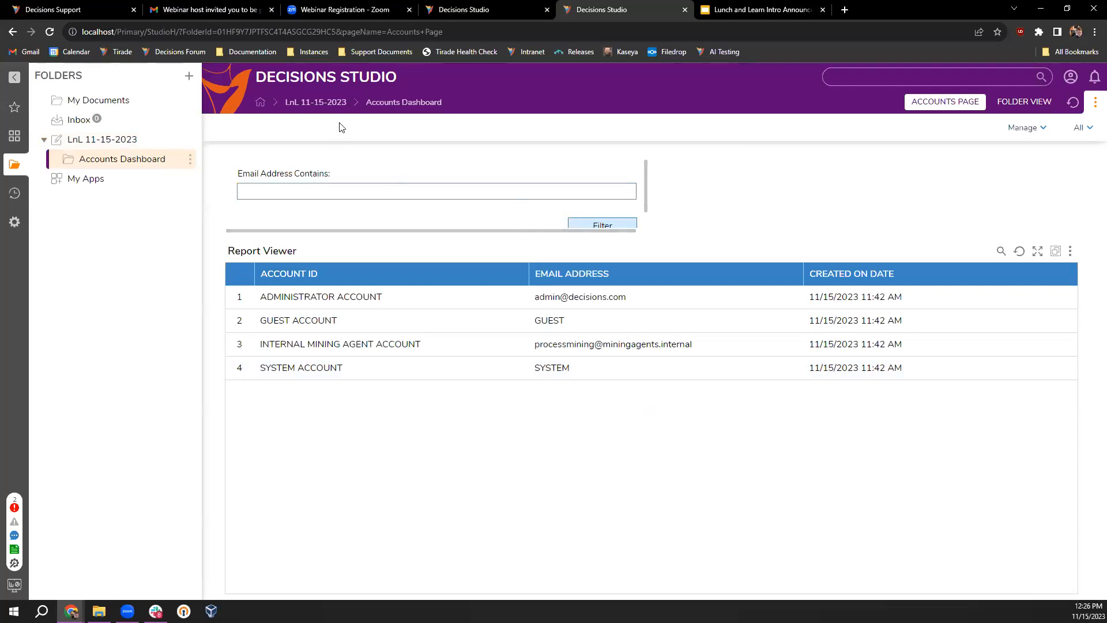
{"action": "left_click", "coordinate": [336, 104]}
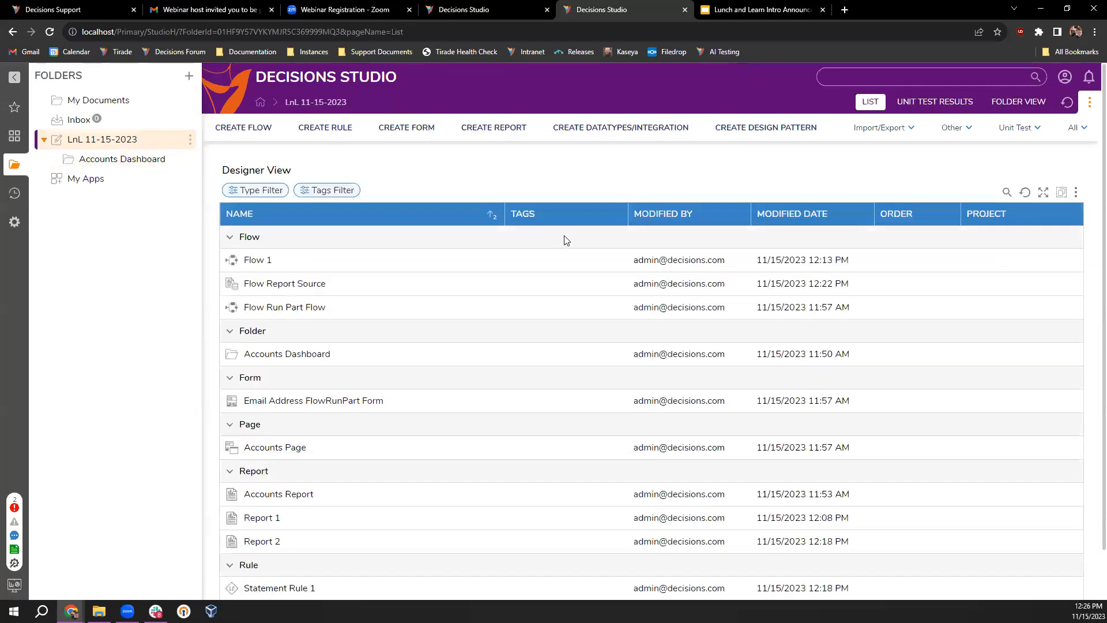
{"action": "scroll", "coordinate": [611, 407], "scroll_direction": "down", "scroll_amount": 1}
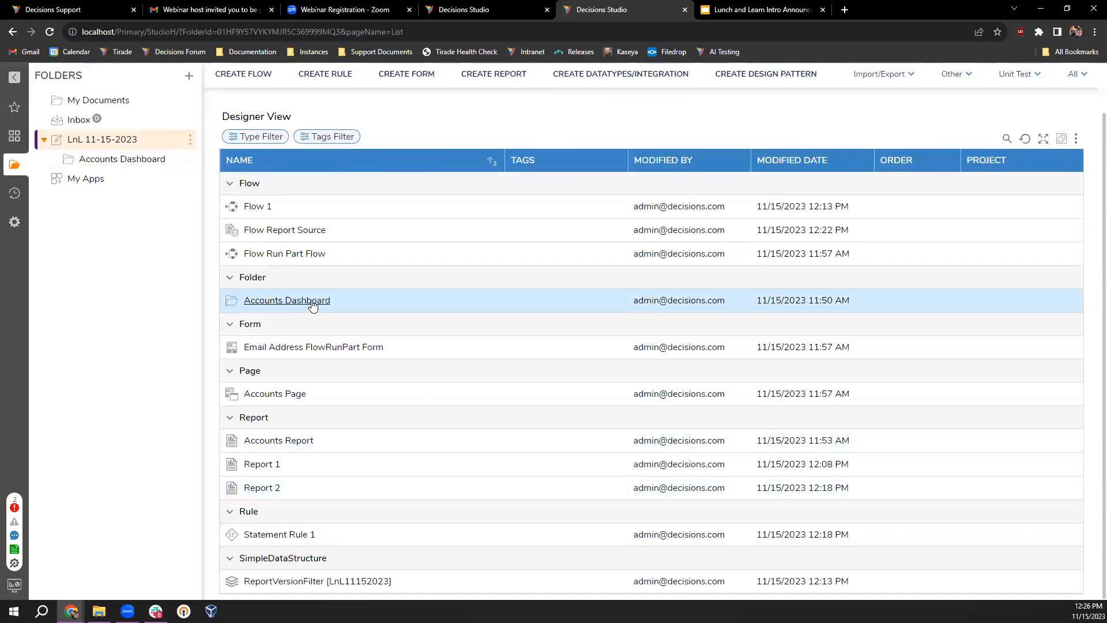
{"action": "left_click", "coordinate": [312, 304]}
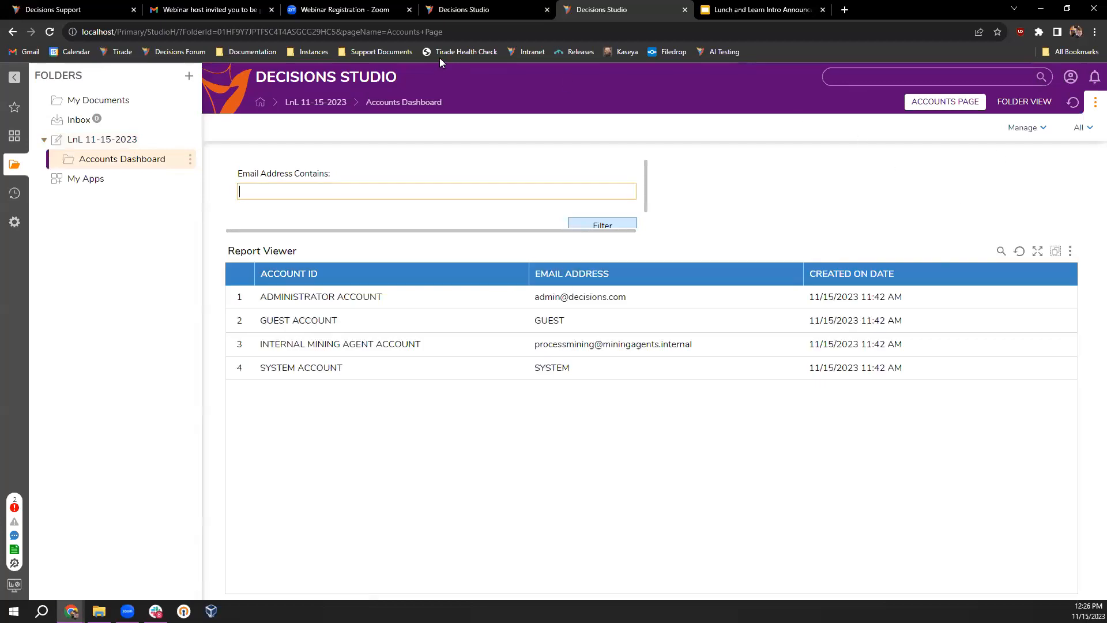
{"action": "left_click", "coordinate": [331, 104]}
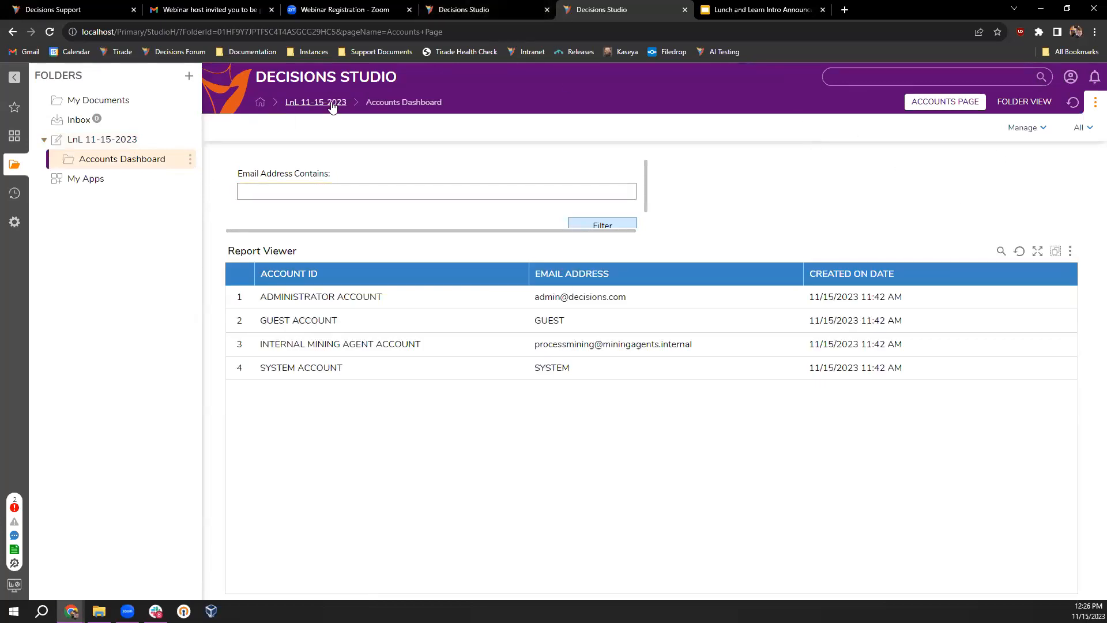
{"action": "scroll", "coordinate": [420, 390], "scroll_direction": "down", "scroll_amount": 1}
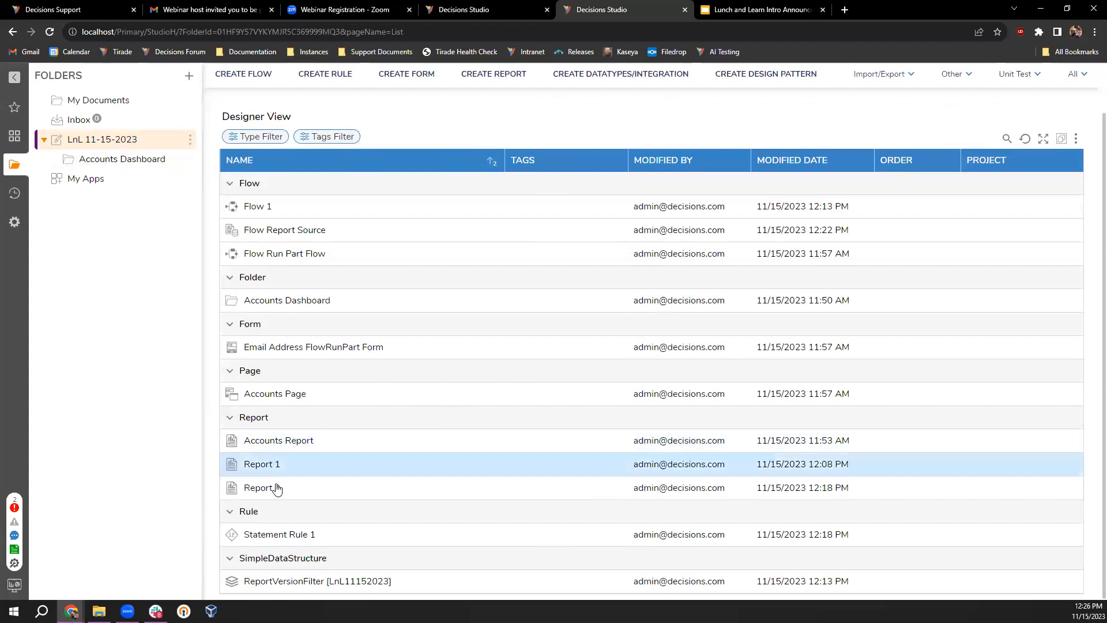
Delete Report 1 from the LnL 11-15-2023 folder and confirm the deletion.
{"action": "left_click", "coordinate": [280, 464]}
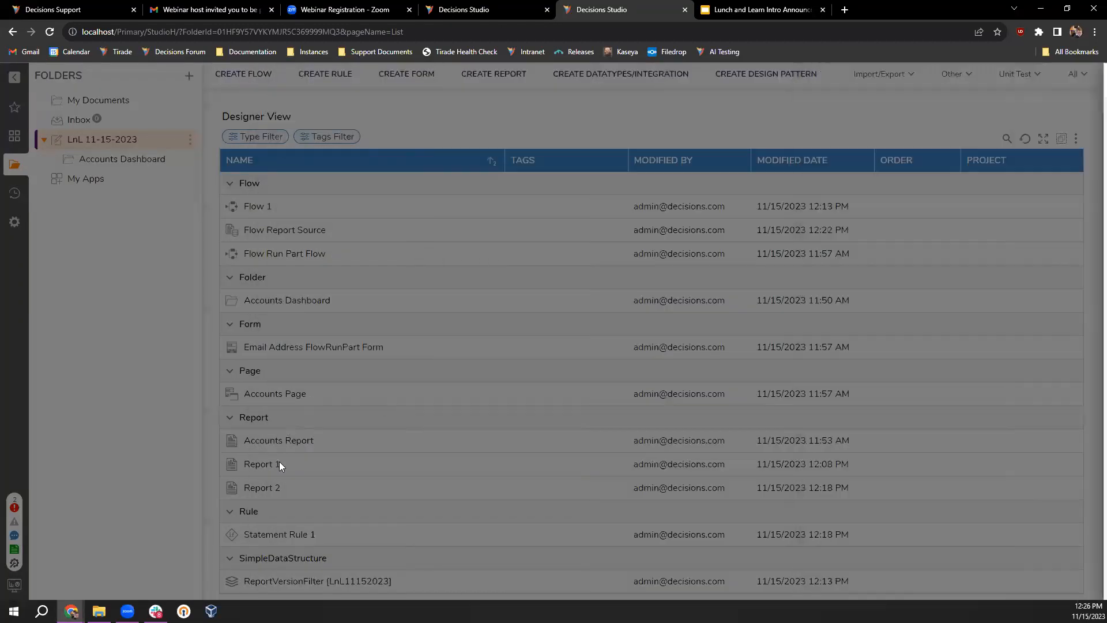
{"action": "right_click", "coordinate": [279, 465]}
{"action": "mouse_move", "coordinate": [355, 520]}
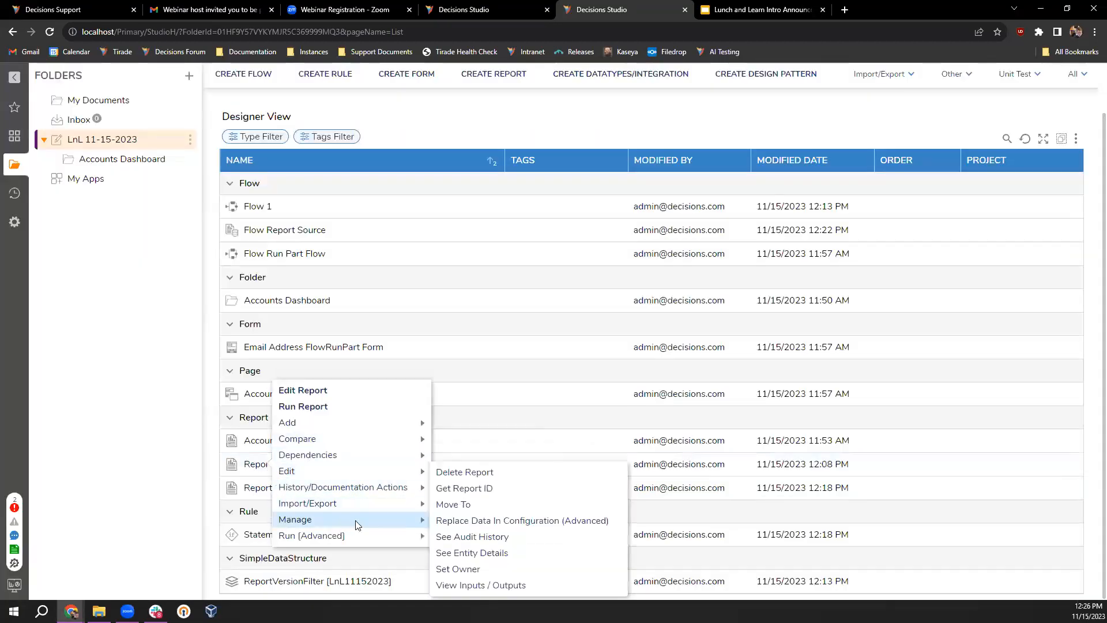
{"action": "left_click", "coordinate": [494, 472]}
{"action": "left_click", "coordinate": [647, 363]}
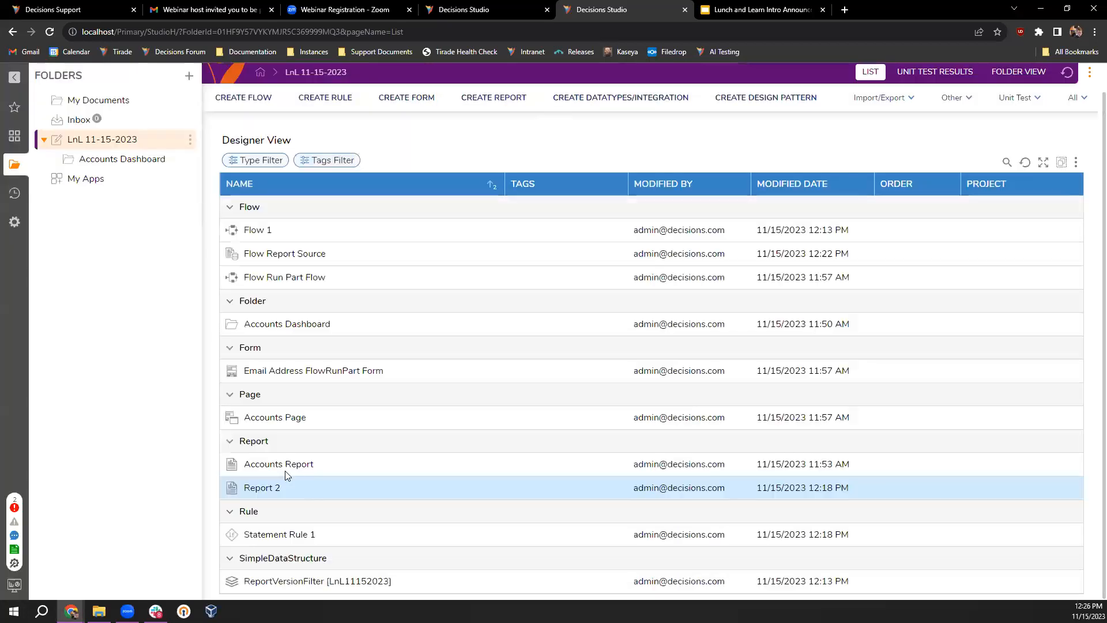
Open Report 2 for editing, look through the available view types, and group the report data by Object Name.
{"action": "double_click", "coordinate": [273, 486]}
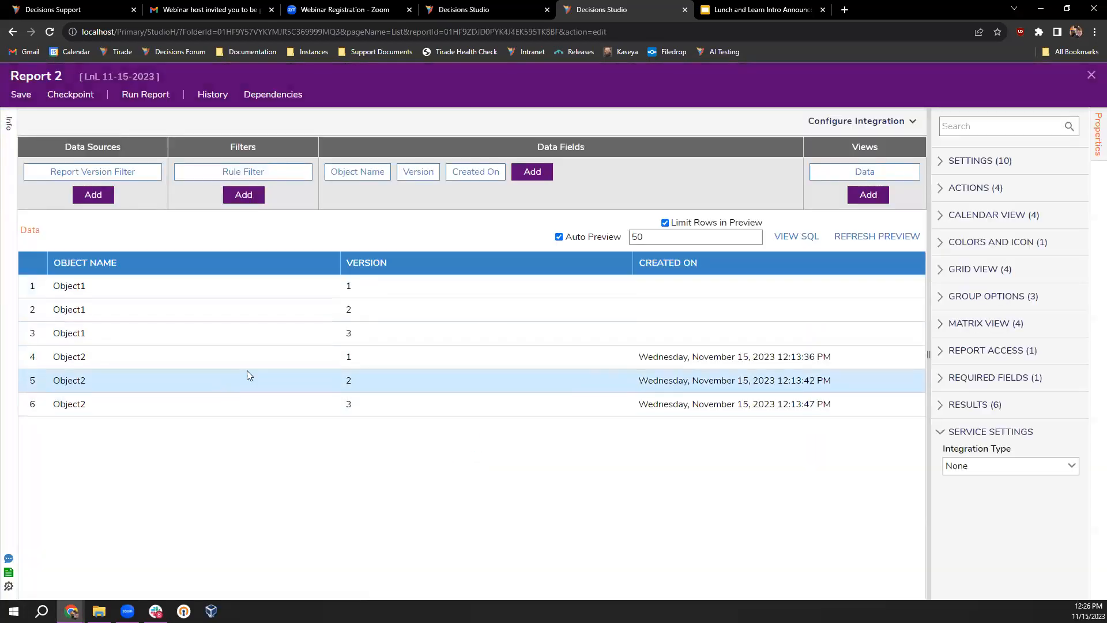
{"action": "left_click", "coordinate": [868, 194]}
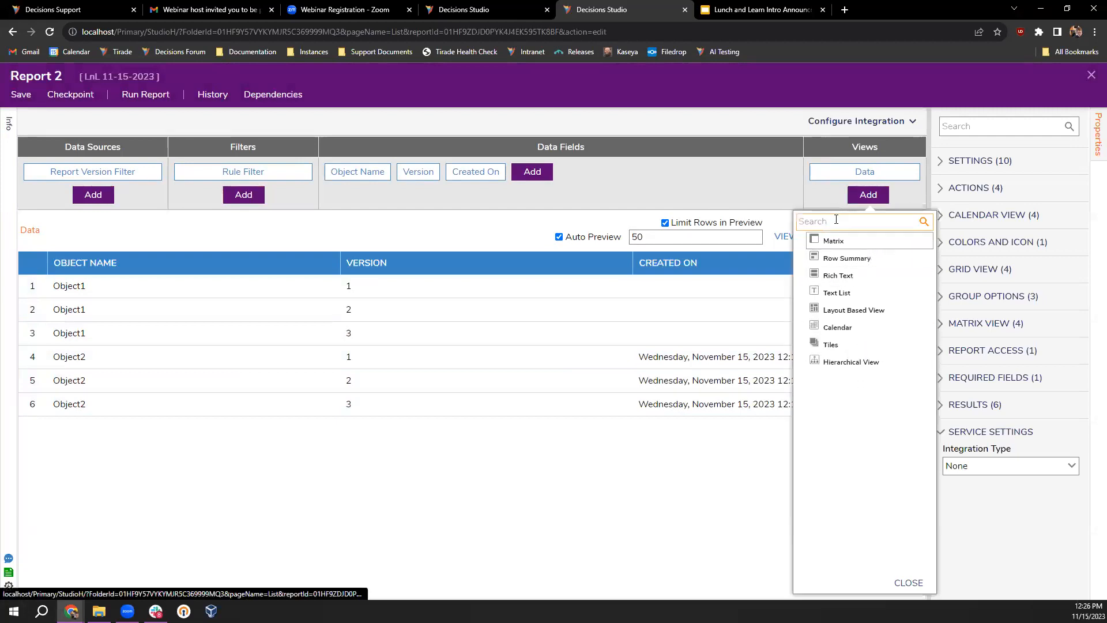
{"action": "left_click", "coordinate": [806, 198]}
{"action": "left_click", "coordinate": [881, 196]}
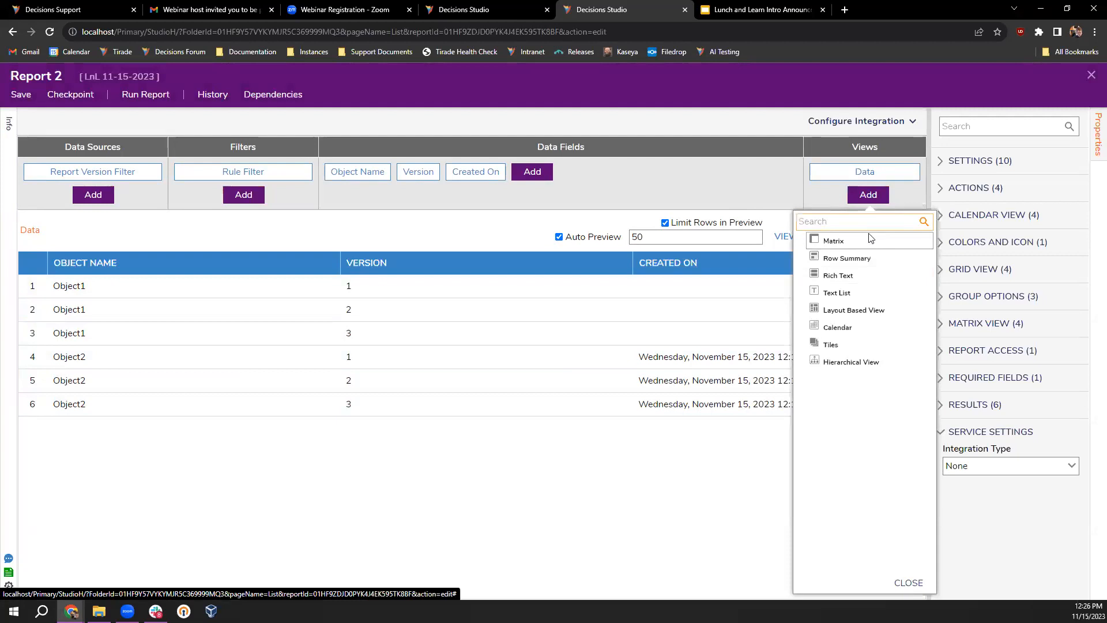
{"action": "left_click", "coordinate": [375, 232]}
{"action": "left_click", "coordinate": [312, 263]}
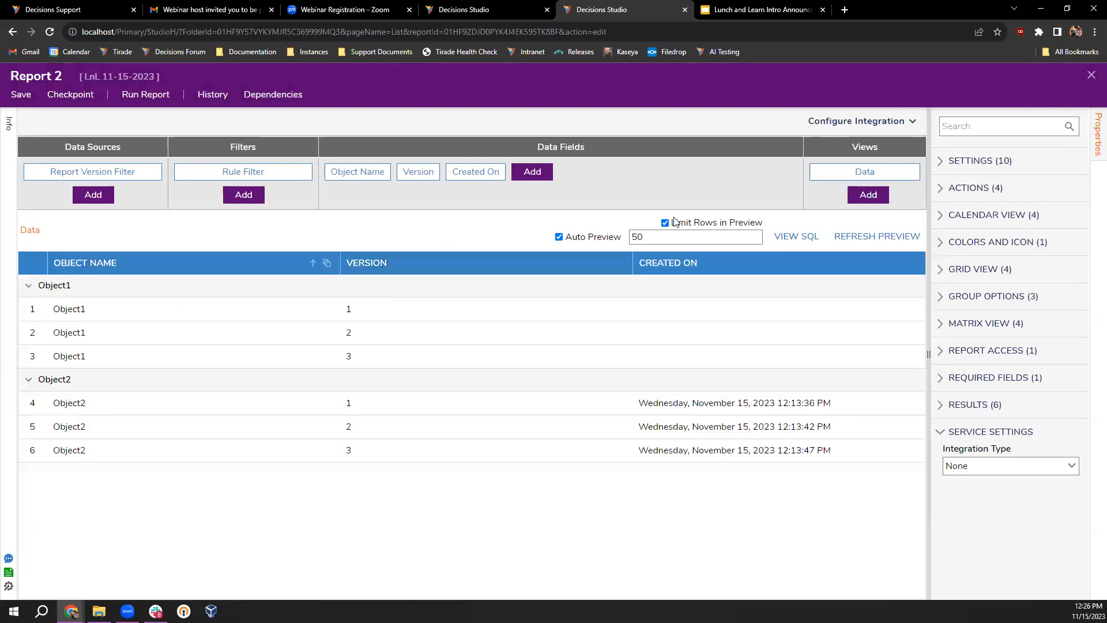
Add a Pies chart view titled Object Chart to the report, with Count(object_name) as Series 1.
{"action": "left_click", "coordinate": [869, 195]}
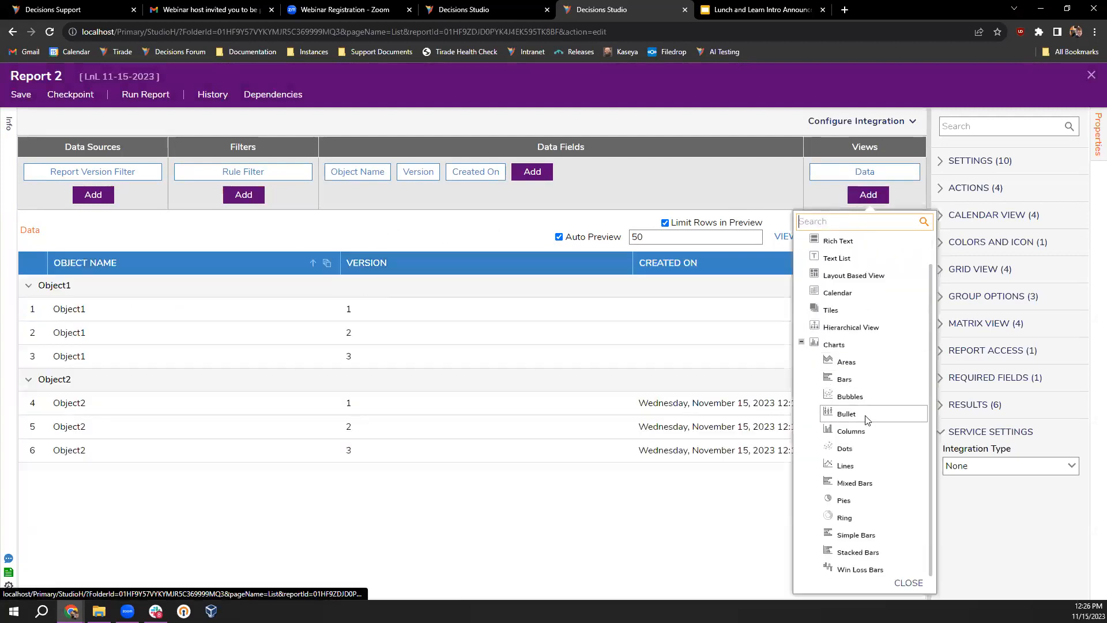
{"action": "left_click", "coordinate": [868, 500]}
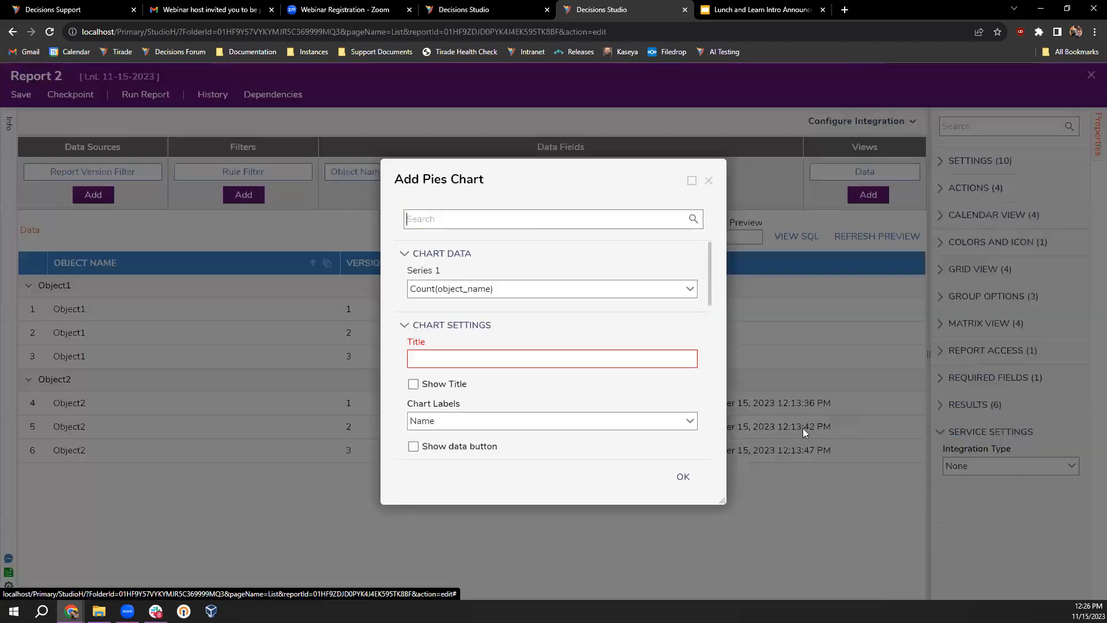
{"action": "left_click", "coordinate": [690, 289]}
{"action": "left_click", "coordinate": [564, 304]}
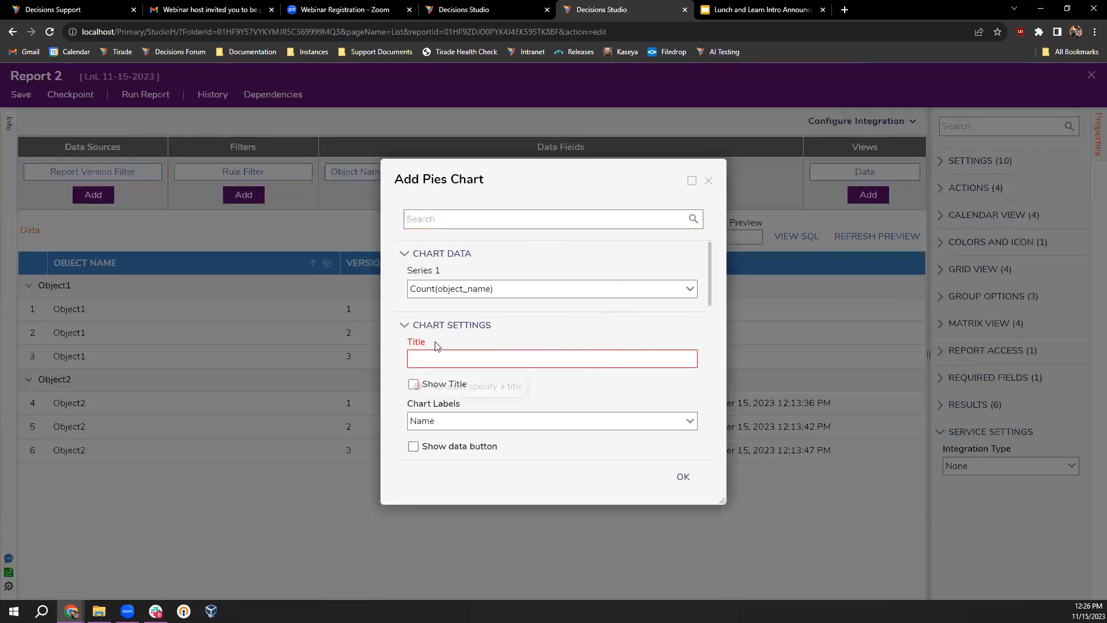
{"action": "type", "text": "Object Cha"}
{"action": "type", "text": "rt"}
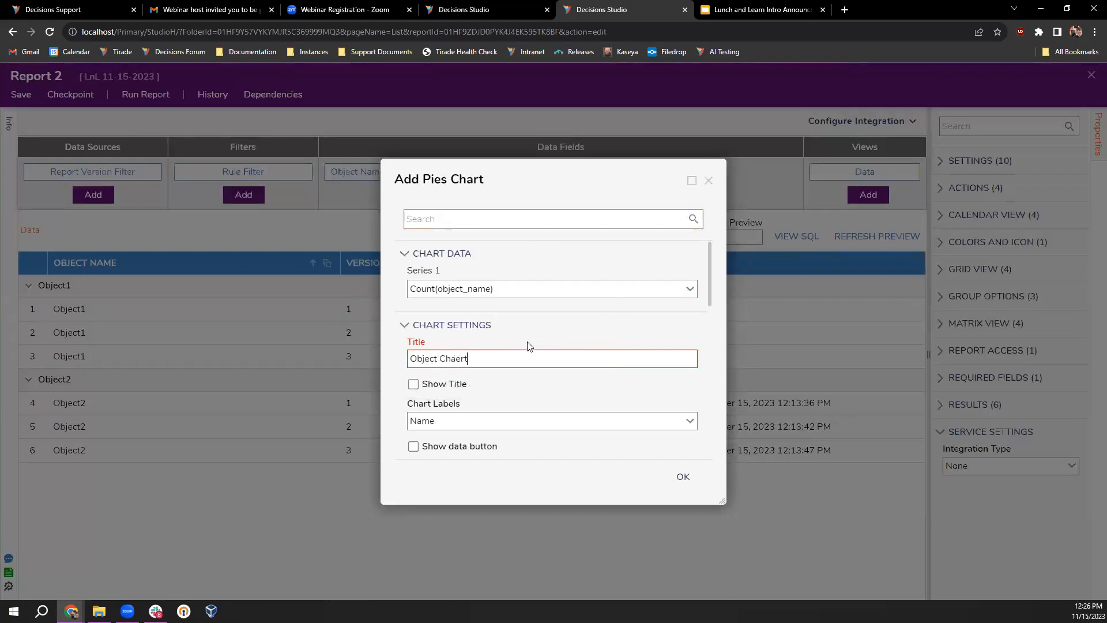
{"action": "scroll", "coordinate": [602, 398], "scroll_direction": "down", "scroll_amount": 2}
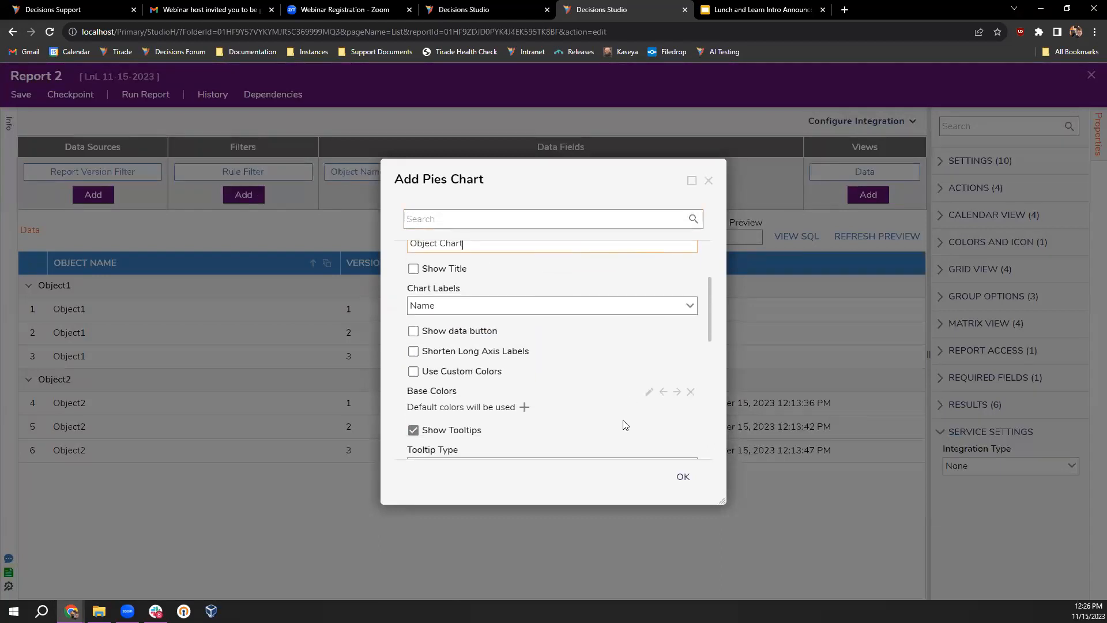
{"action": "scroll", "coordinate": [623, 425], "scroll_direction": "down", "scroll_amount": 3}
{"action": "left_click", "coordinate": [683, 476]}
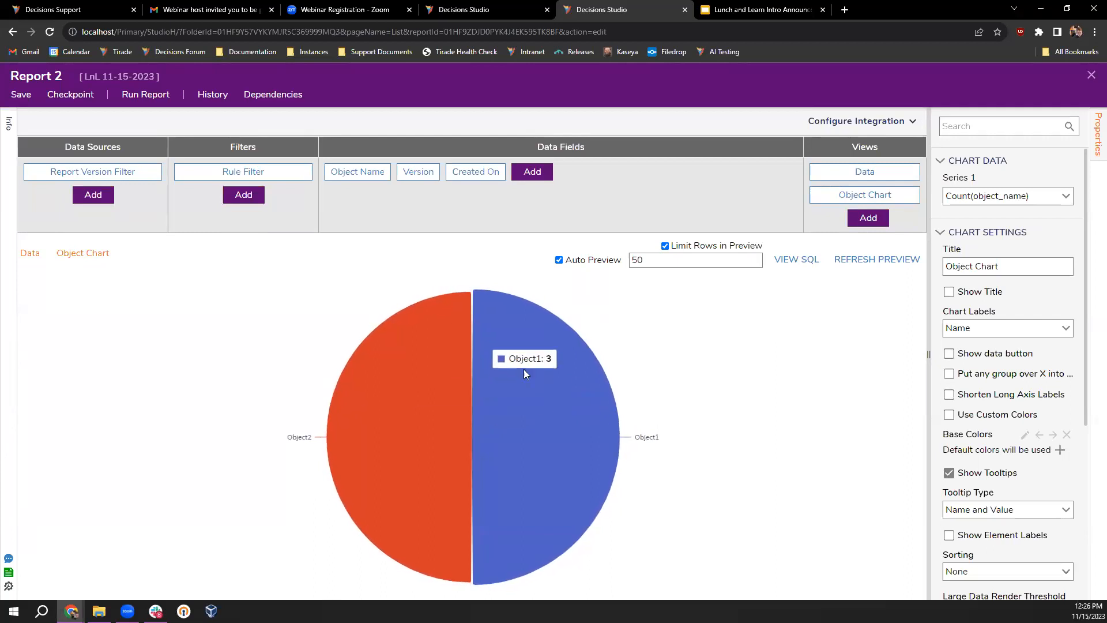
Run the report, close the run, and look over the Object Chart view's settings.
{"action": "left_click", "coordinate": [145, 94]}
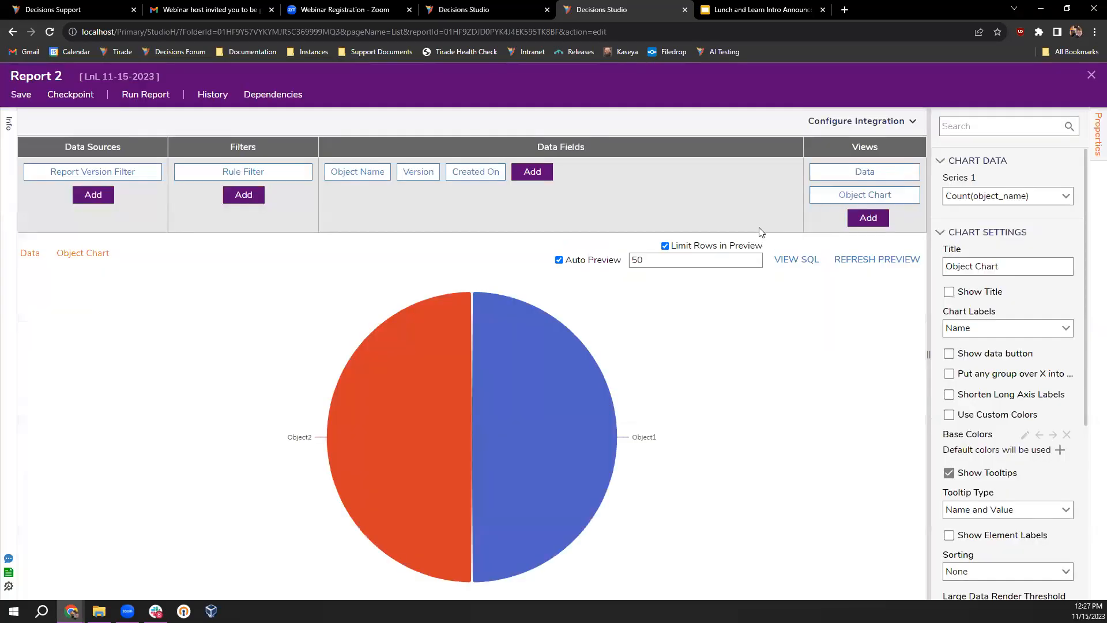
{"action": "left_click", "coordinate": [1087, 85]}
{"action": "scroll", "coordinate": [959, 263], "scroll_direction": "down", "scroll_amount": 2}
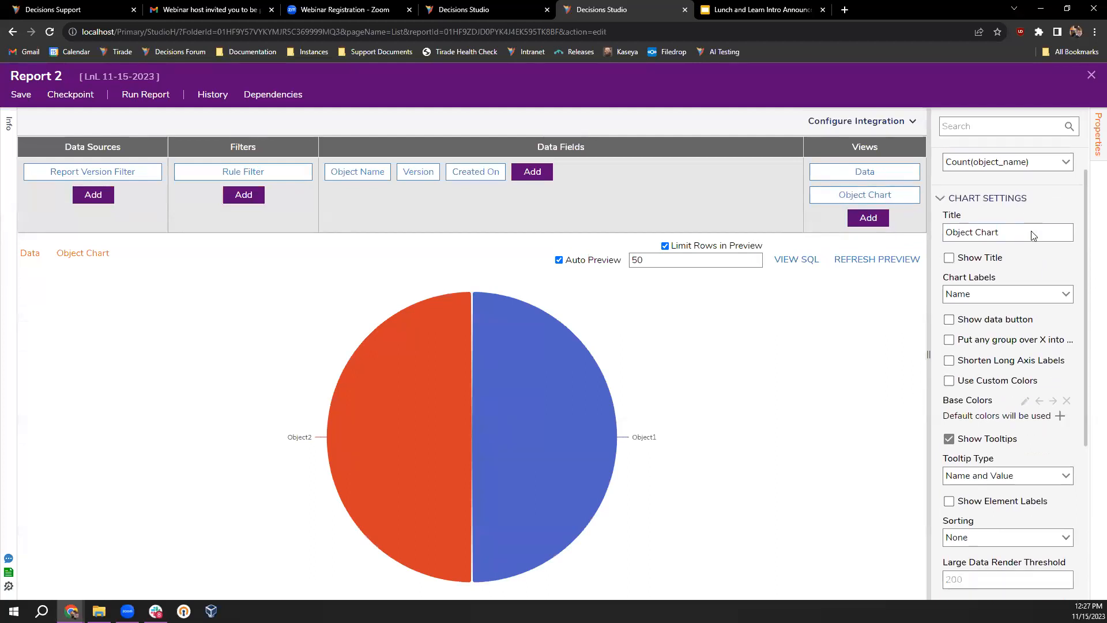
{"action": "scroll", "coordinate": [959, 262], "scroll_direction": "up", "scroll_amount": 2}
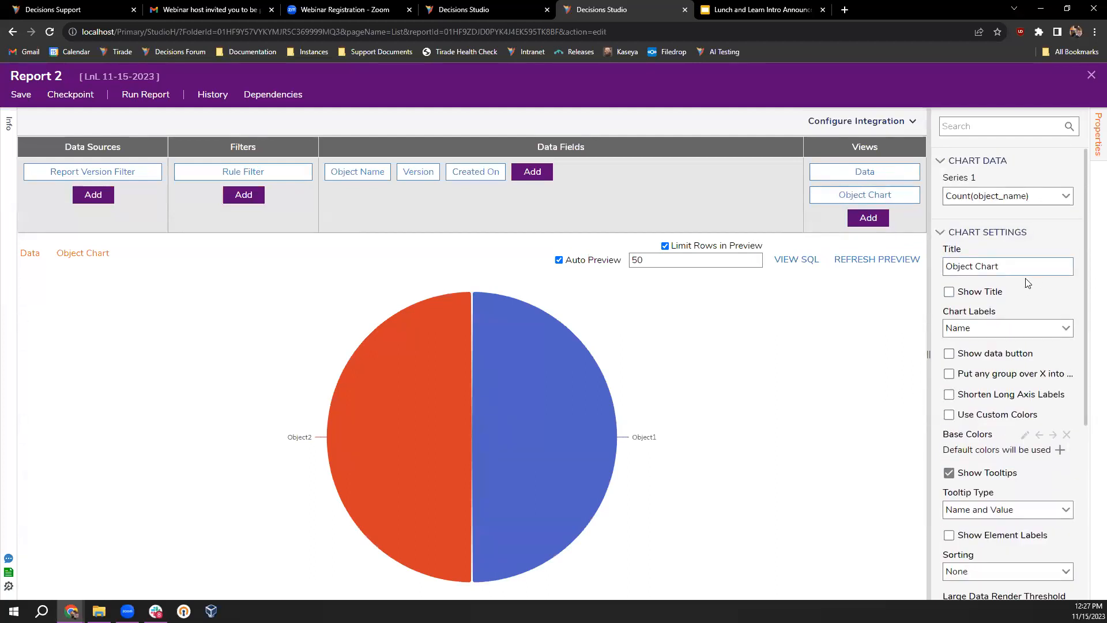
Save the report from its Data view and set its Default View to Charts.
{"action": "left_click", "coordinate": [876, 169]}
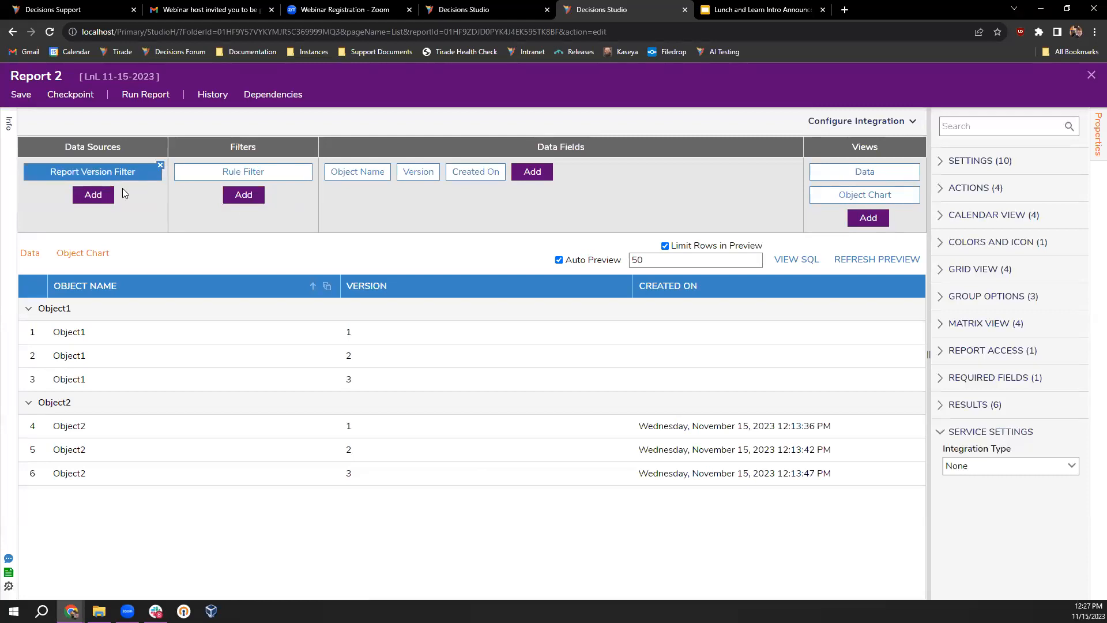
{"action": "left_click", "coordinate": [22, 94]}
{"action": "left_click", "coordinate": [705, 386]}
{"action": "left_click", "coordinate": [940, 161]}
{"action": "left_click", "coordinate": [1064, 202]}
{"action": "left_click", "coordinate": [1018, 235]}
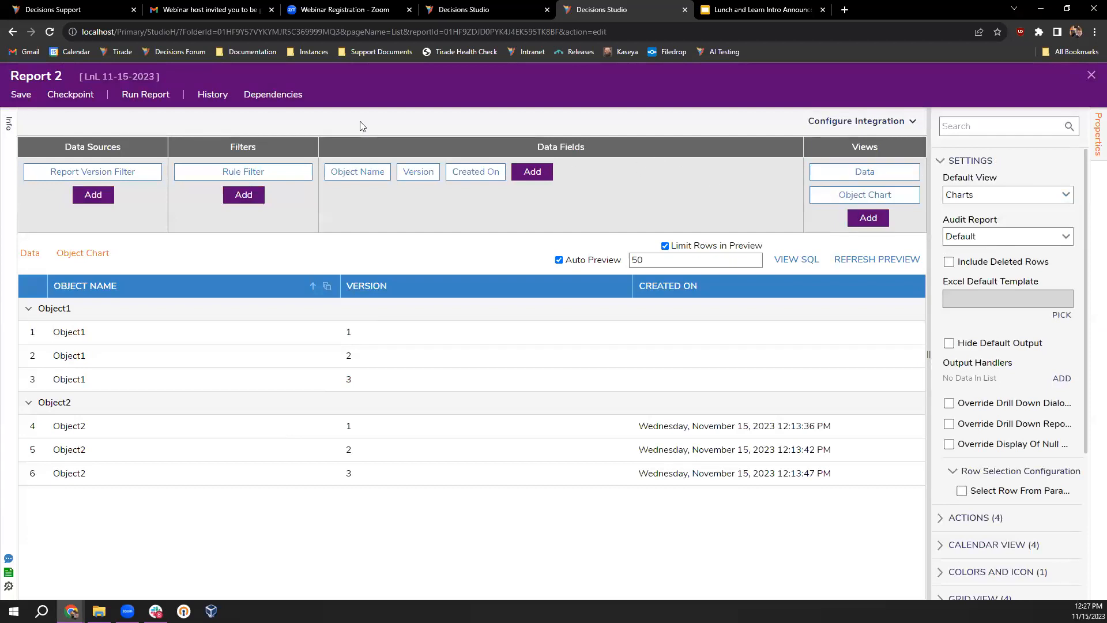
Run Report 2, view the drill-down data of the Object1 pie slice, and return to the LnL 11-15-2023 folder.
{"action": "left_click", "coordinate": [145, 95]}
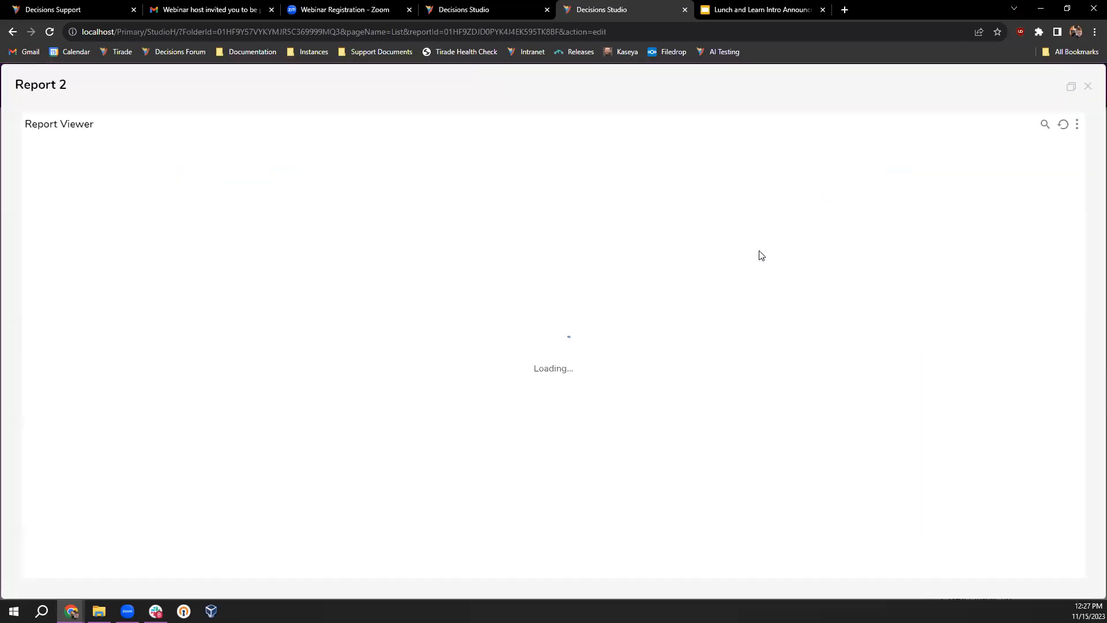
{"action": "left_click", "coordinate": [639, 318]}
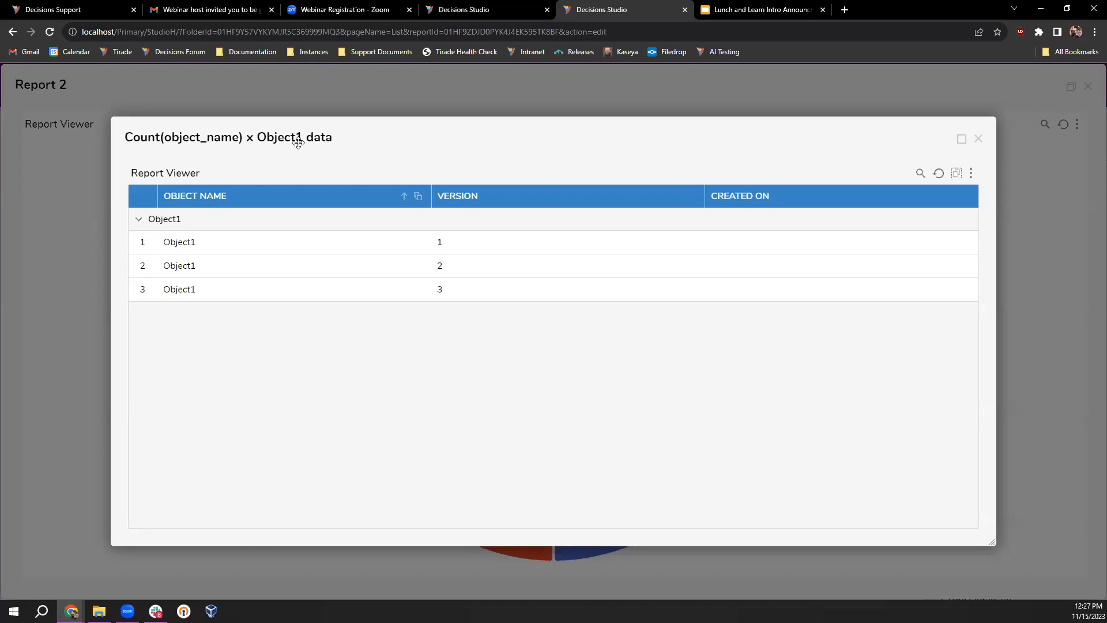
{"action": "left_click_drag", "start_coordinate": [390, 141], "coordinate": [395, 141]}
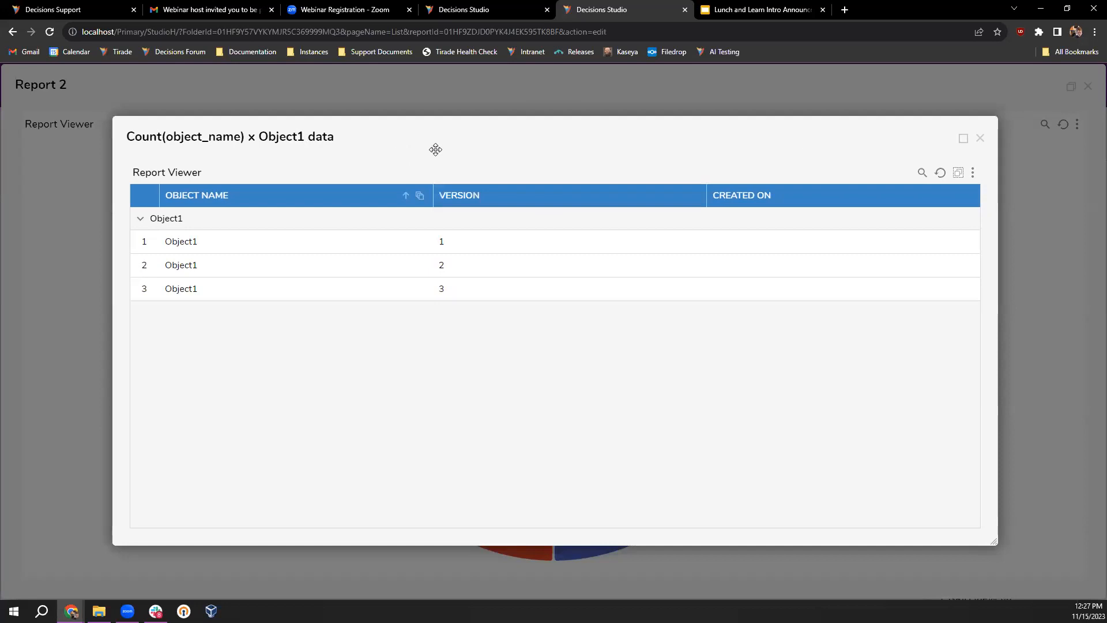
{"action": "left_click", "coordinate": [980, 138]}
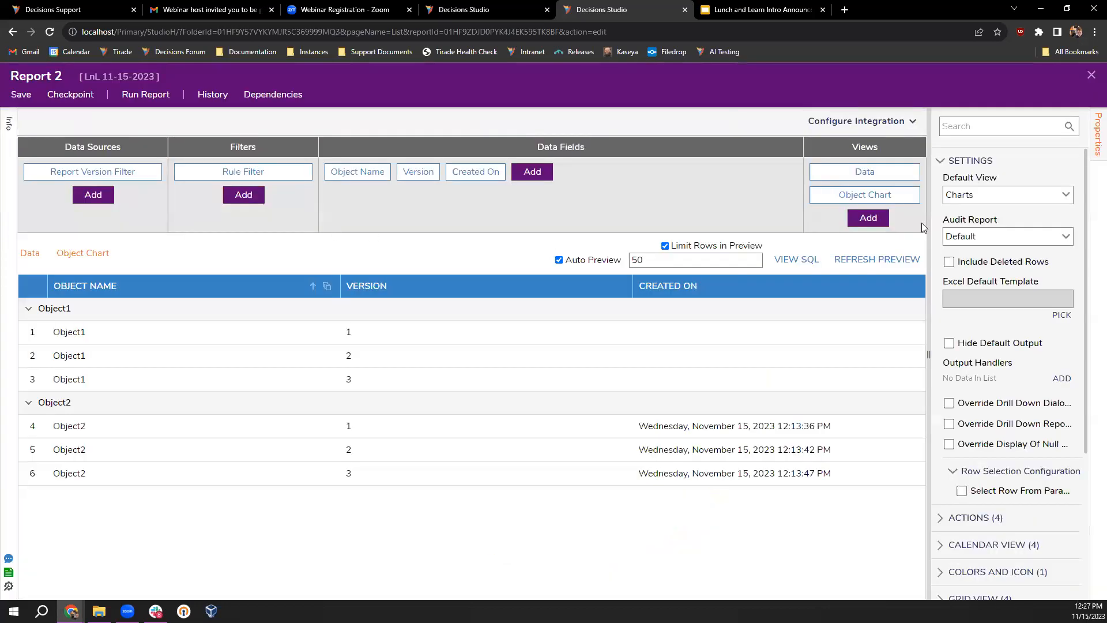
{"action": "left_click", "coordinate": [1088, 86]}
{"action": "left_click", "coordinate": [1091, 80]}
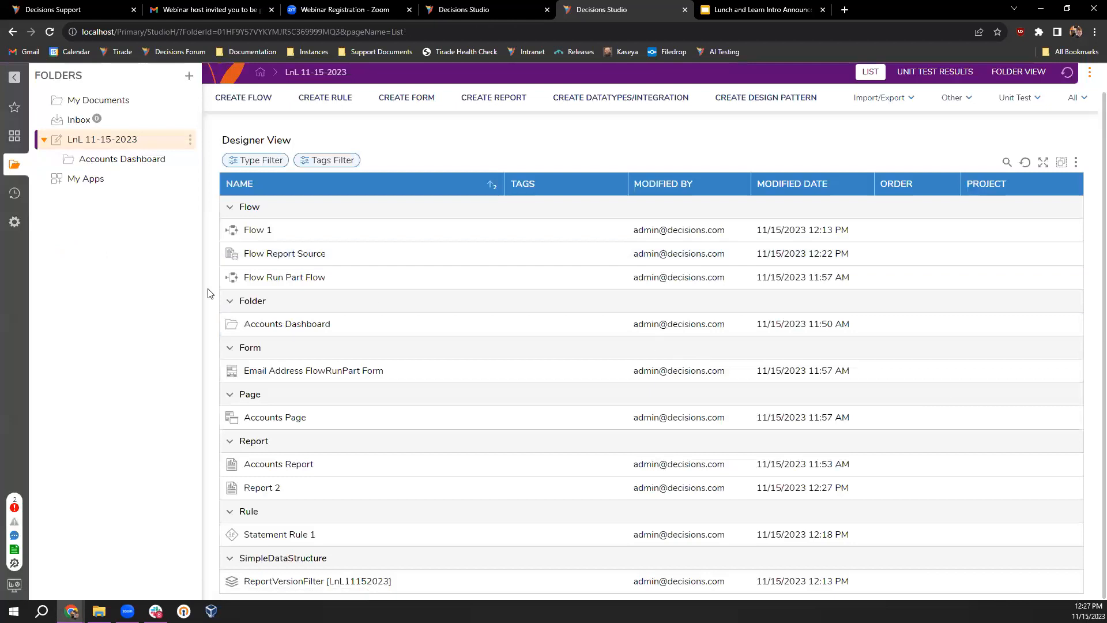
Open the Theme Editor for the System folder.
{"action": "left_click", "coordinate": [15, 222]}
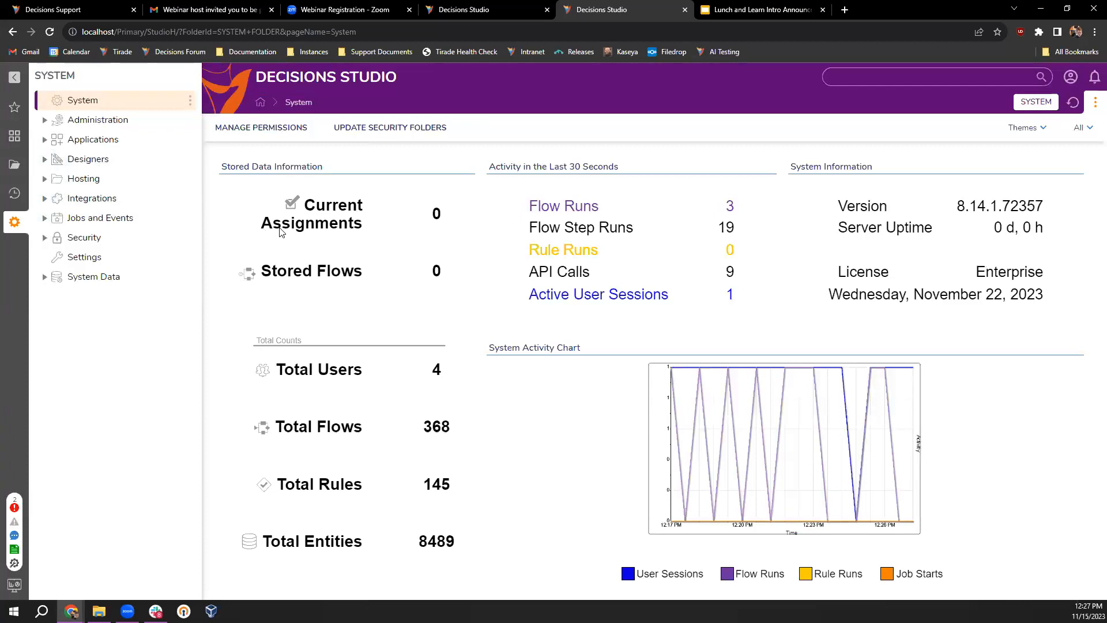
{"action": "left_click", "coordinate": [97, 258]}
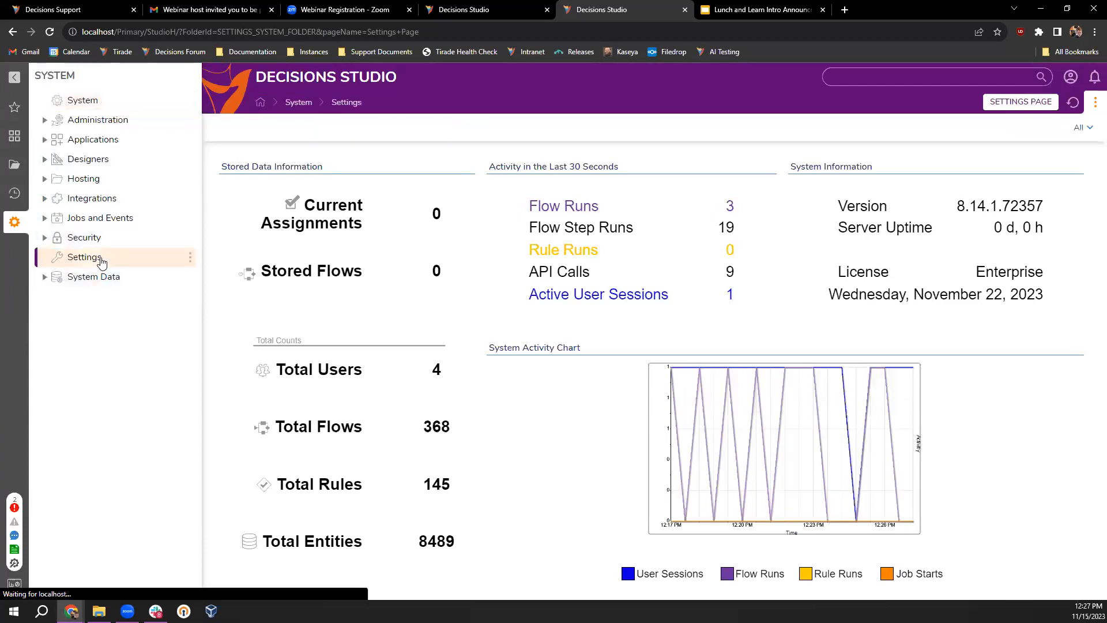
{"action": "left_click", "coordinate": [191, 100]}
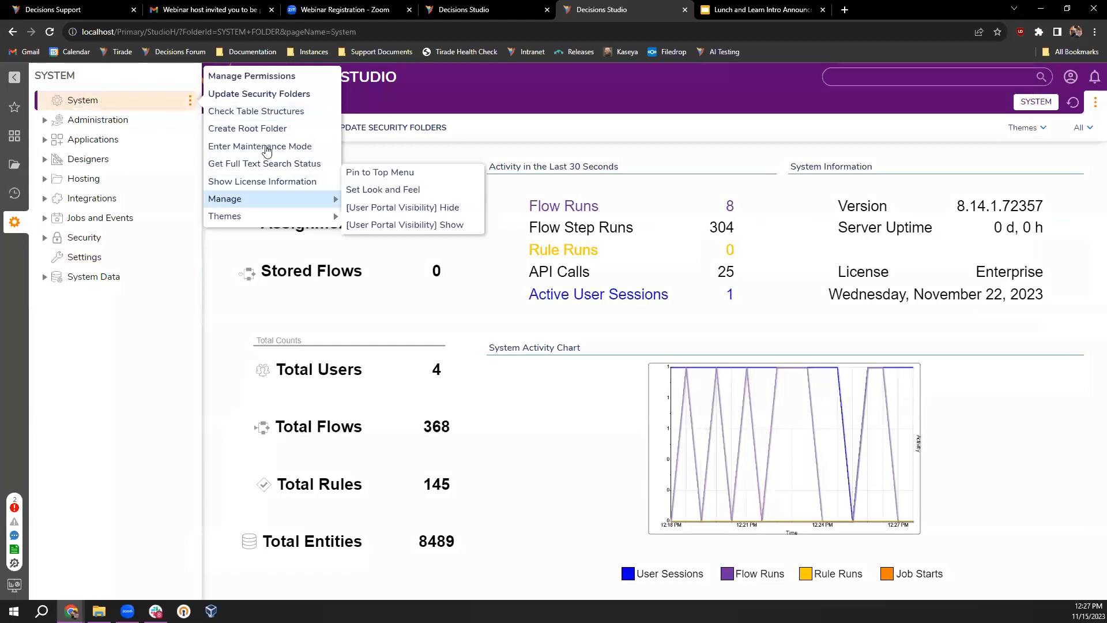
{"action": "mouse_move", "coordinate": [271, 217]}
{"action": "left_click", "coordinate": [375, 235]}
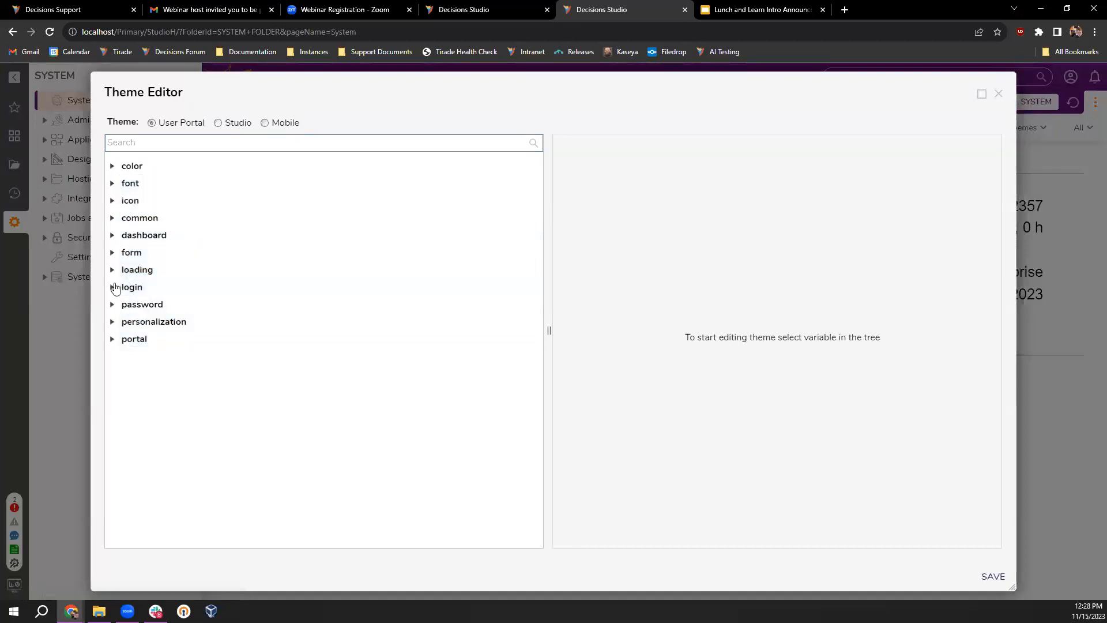
Look at the Studio theme groups, and examine the User Portal theme's color, personalization and portal variables.
{"action": "left_click", "coordinate": [218, 123]}
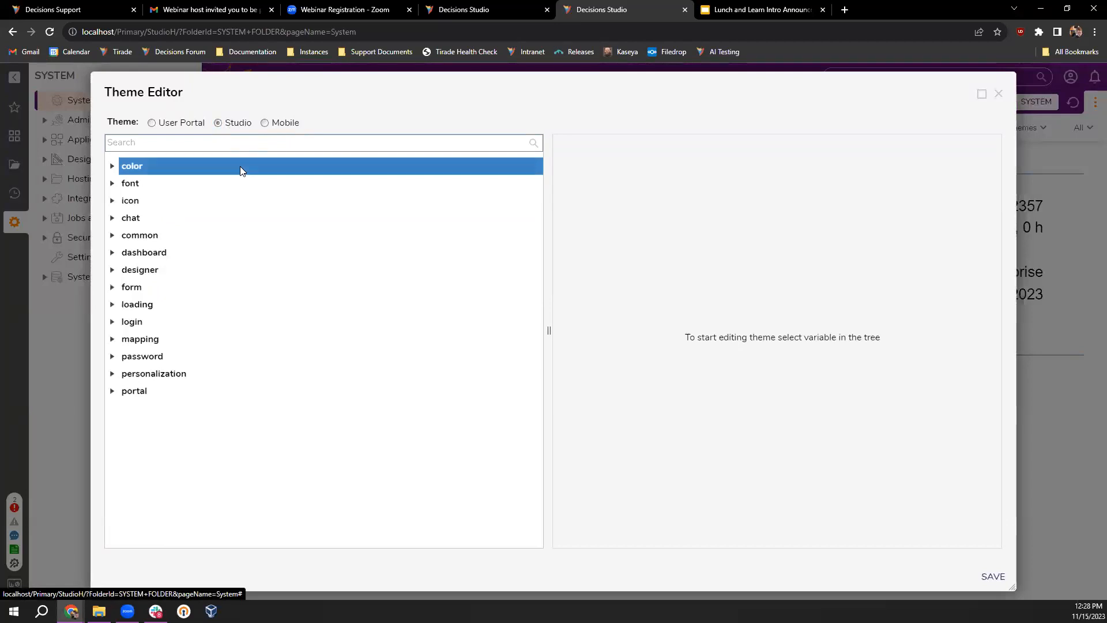
{"action": "left_click", "coordinate": [154, 122]}
{"action": "left_click", "coordinate": [112, 166]}
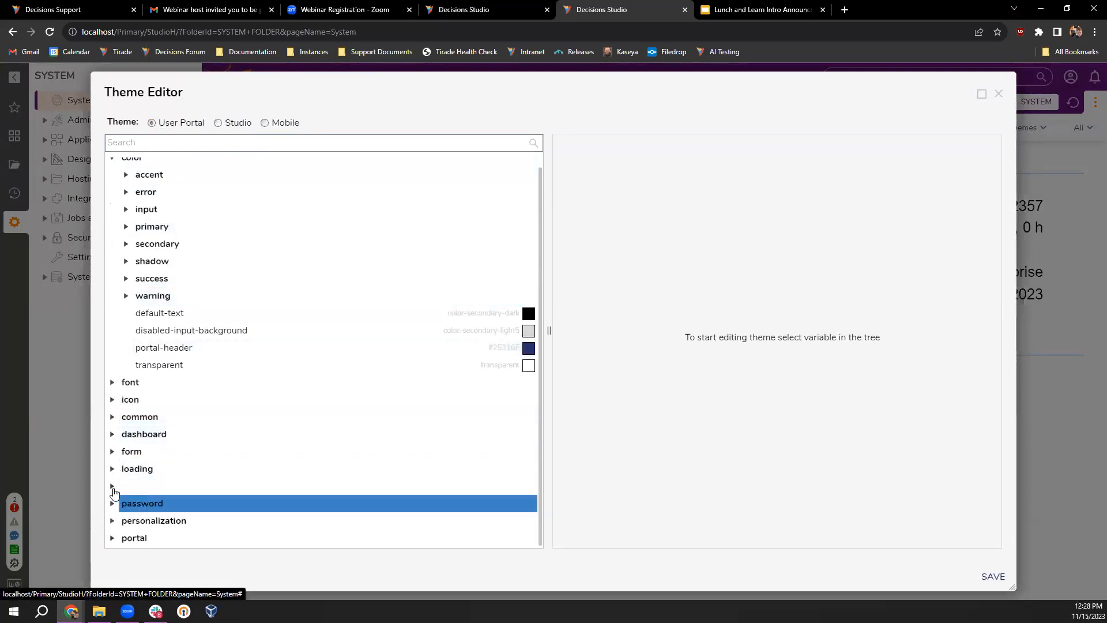
{"action": "left_click", "coordinate": [112, 537]}
{"action": "scroll", "coordinate": [182, 469], "scroll_direction": "down", "scroll_amount": 6}
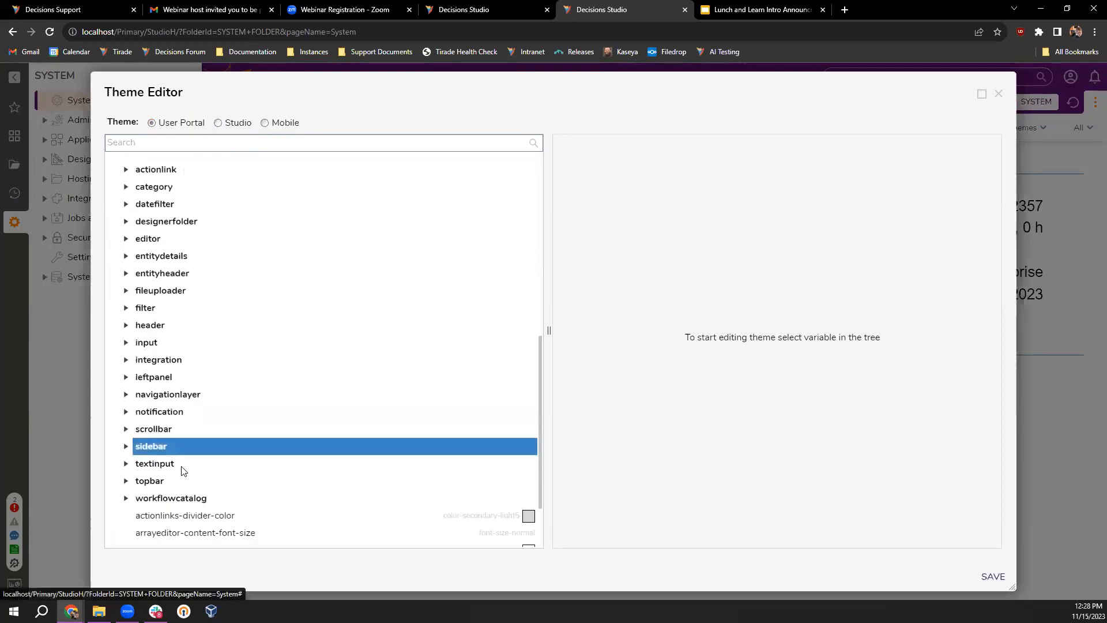
{"action": "scroll", "coordinate": [193, 461], "scroll_direction": "up", "scroll_amount": 2}
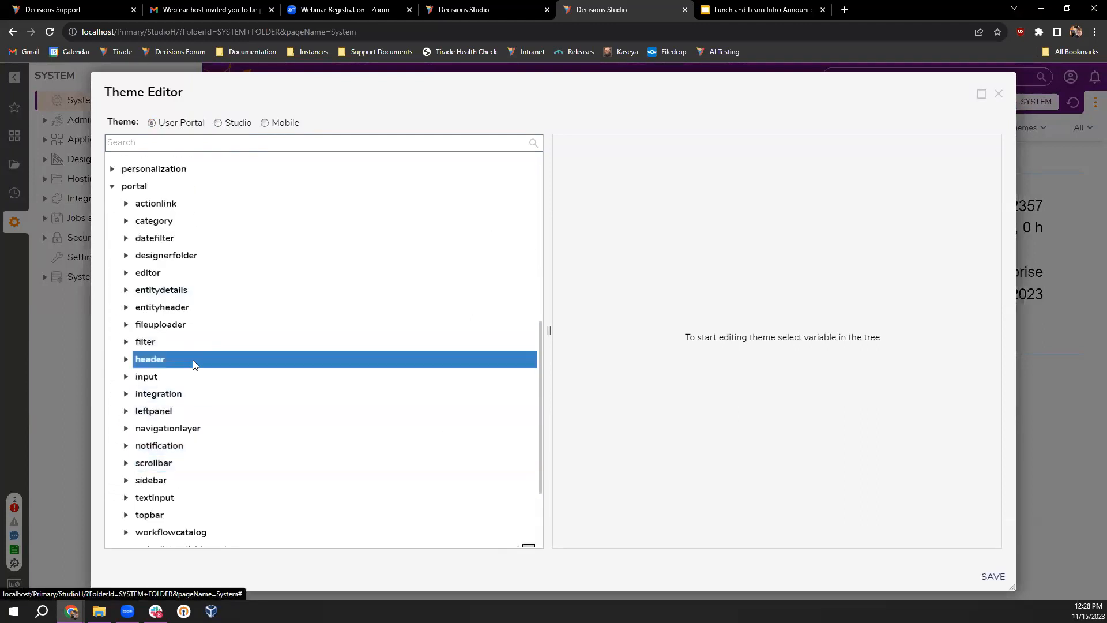
{"action": "scroll", "coordinate": [184, 392], "scroll_direction": "down", "scroll_amount": 1}
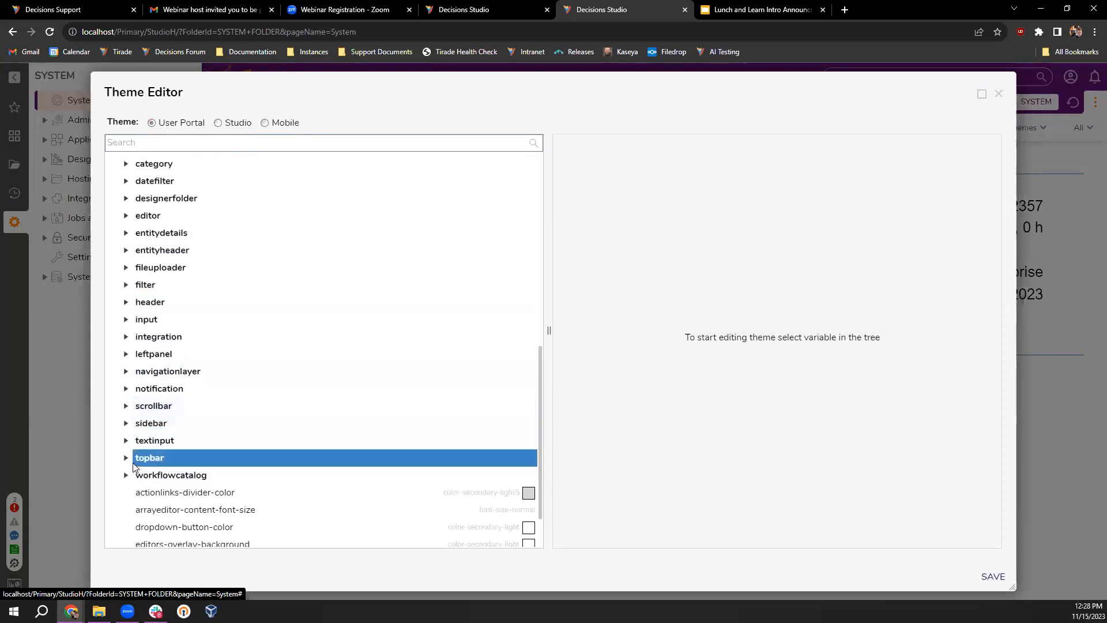
{"action": "scroll", "coordinate": [144, 448], "scroll_direction": "up", "scroll_amount": 1}
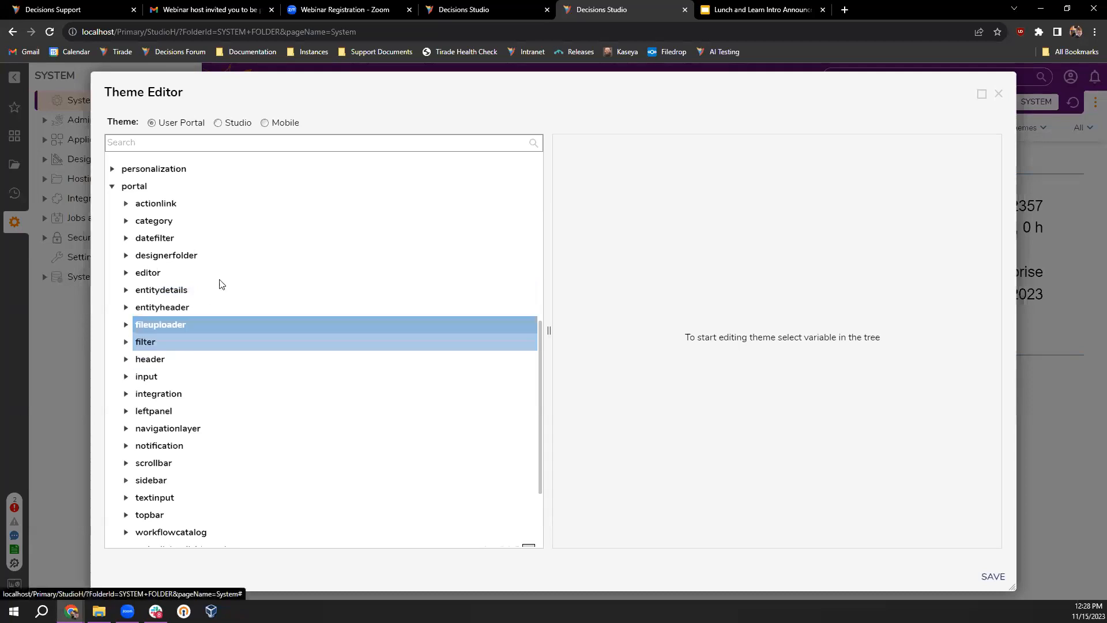
{"action": "scroll", "coordinate": [256, 300], "scroll_direction": "down", "scroll_amount": 2}
{"action": "scroll", "coordinate": [155, 422], "scroll_direction": "up", "scroll_amount": 8}
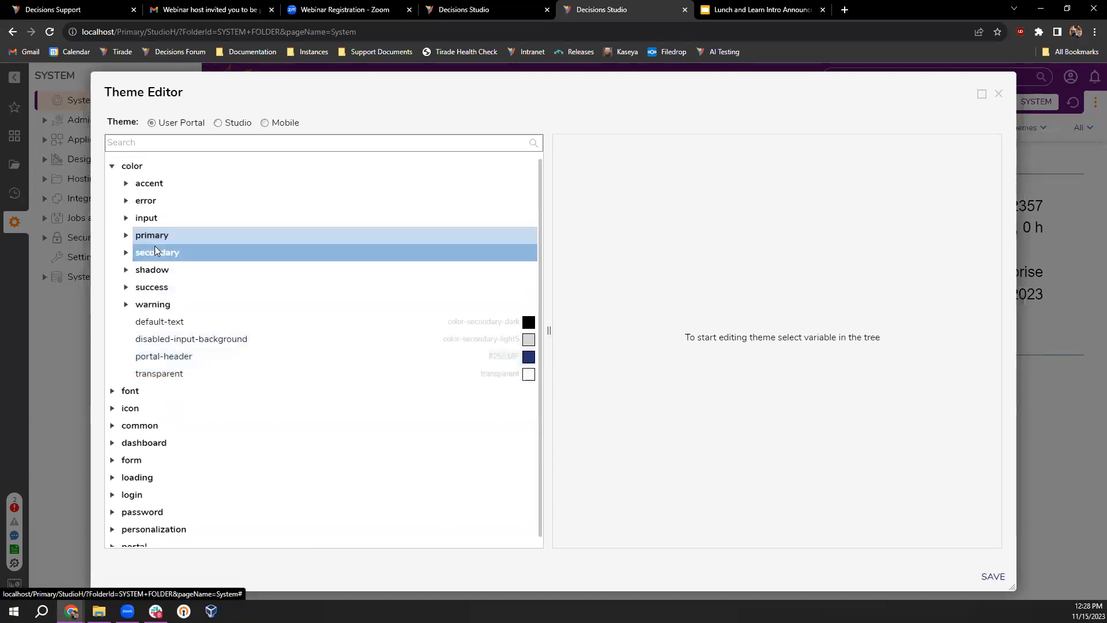
{"action": "scroll", "coordinate": [159, 424], "scroll_direction": "down", "scroll_amount": 1}
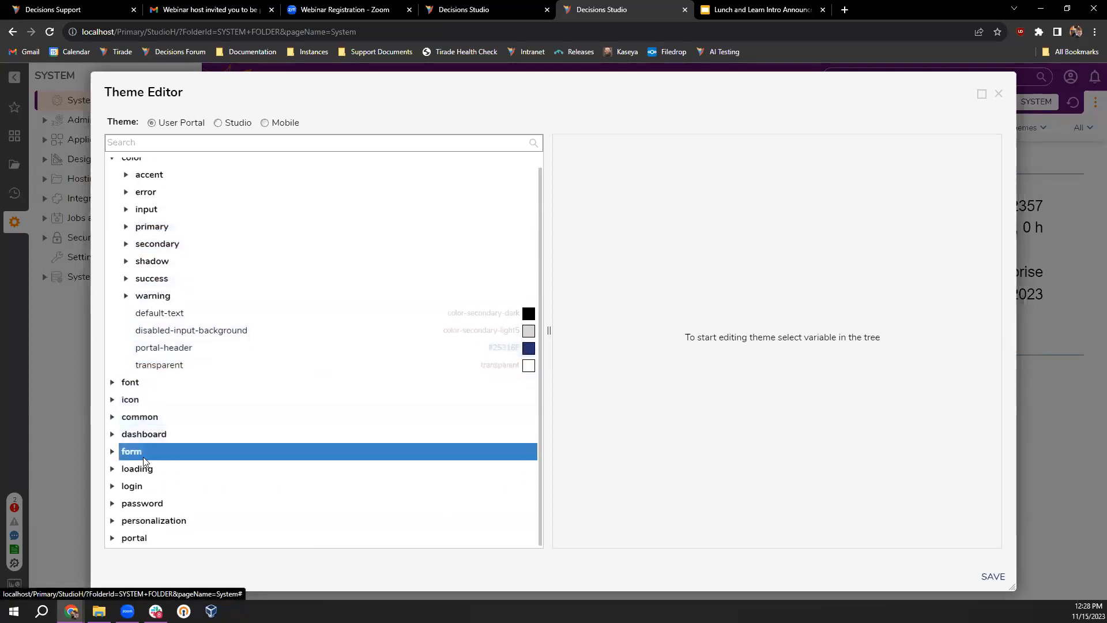
{"action": "left_click", "coordinate": [115, 514]}
{"action": "scroll", "coordinate": [230, 444], "scroll_direction": "down", "scroll_amount": 1}
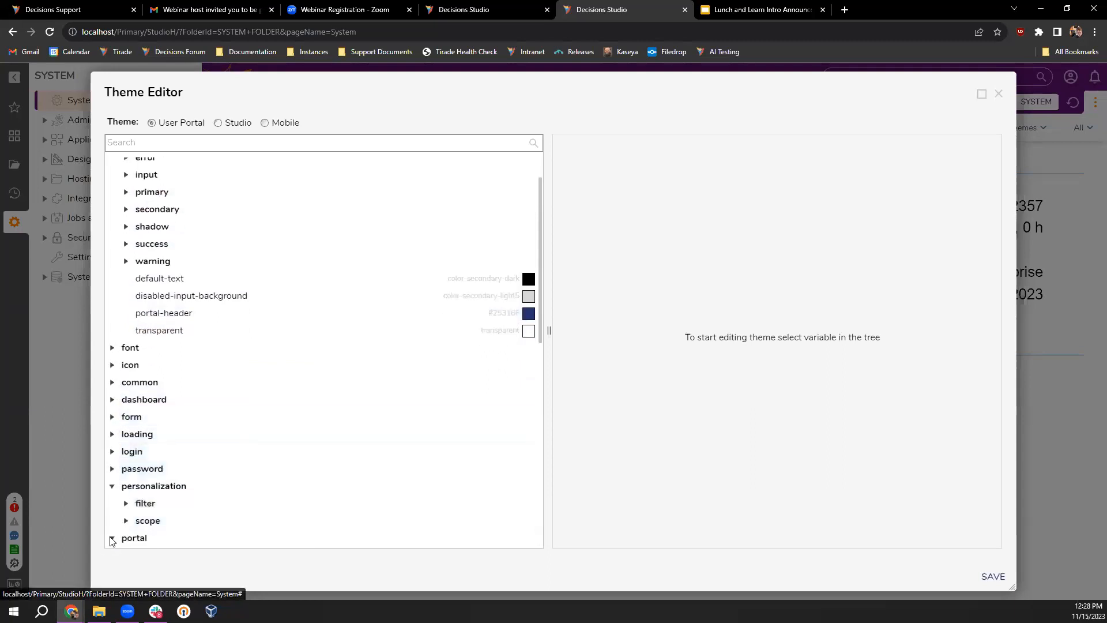
{"action": "left_click", "coordinate": [112, 541]}
{"action": "scroll", "coordinate": [267, 454], "scroll_direction": "down", "scroll_amount": 7}
{"action": "scroll", "coordinate": [257, 440], "scroll_direction": "up", "scroll_amount": 1}
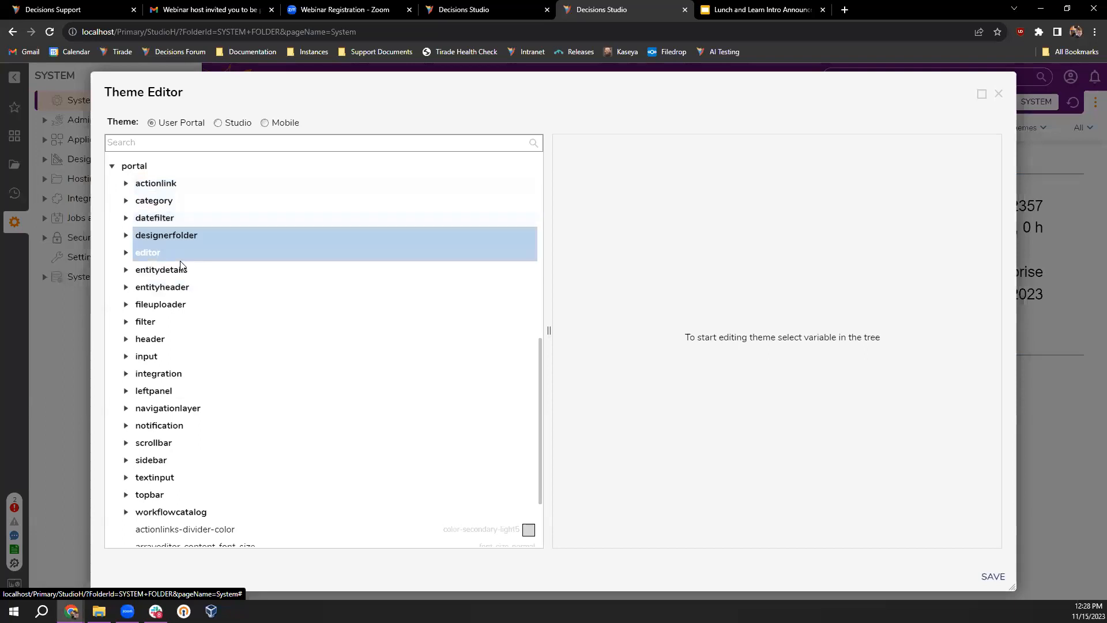
Search the User Portal theme variables for report.
{"action": "left_click", "coordinate": [238, 148]}
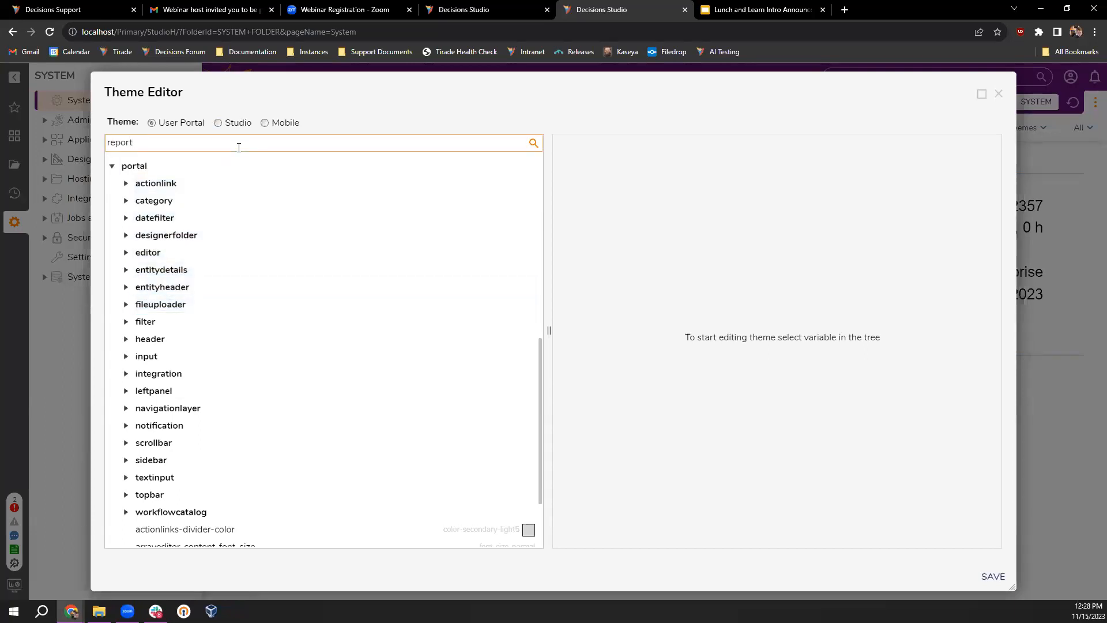
{"action": "left_click", "coordinate": [248, 167]}
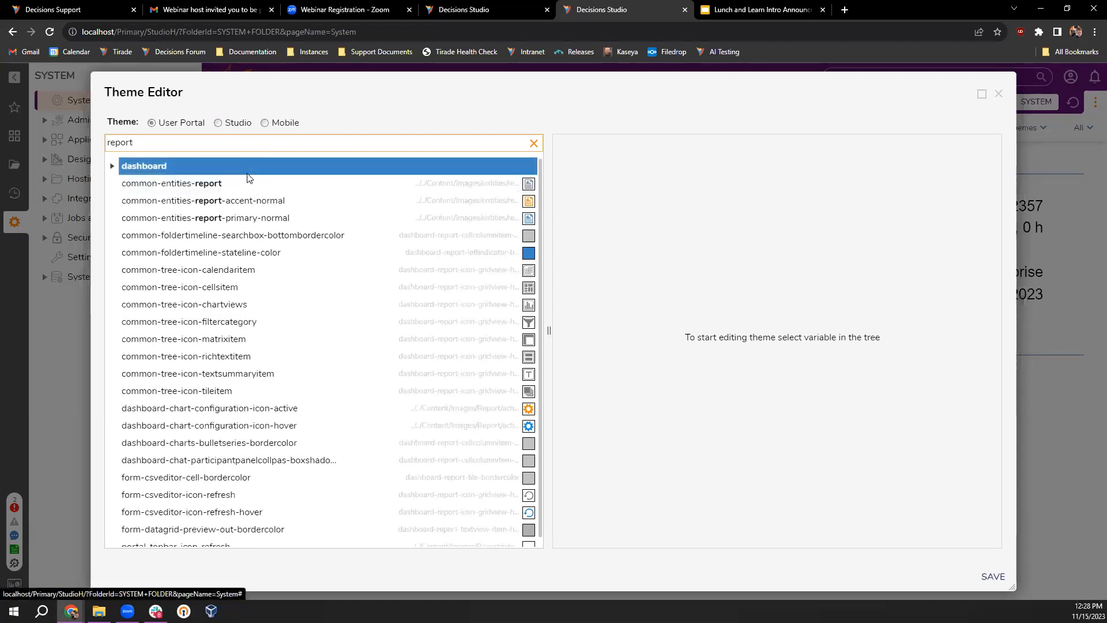
{"action": "left_click", "coordinate": [248, 181]}
{"action": "scroll", "coordinate": [265, 210], "scroll_direction": "down", "scroll_amount": 1}
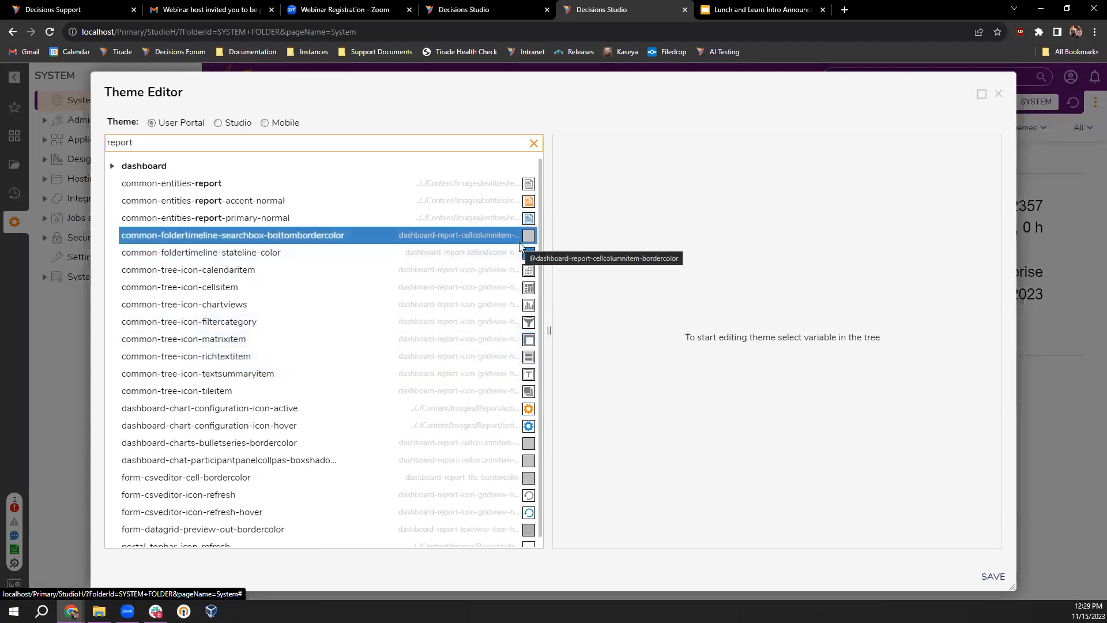
Browse the report variables in the dashboard group and open the settings of dialogheader-background.
{"action": "left_click", "coordinate": [112, 166]}
{"action": "left_click", "coordinate": [126, 183]}
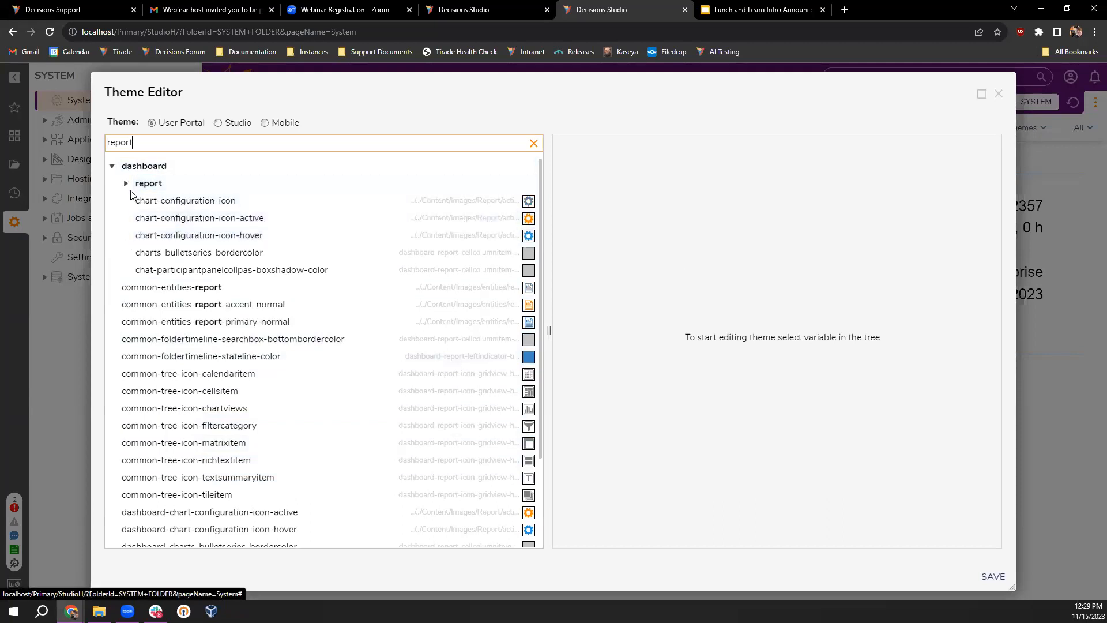
{"action": "scroll", "coordinate": [342, 267], "scroll_direction": "down", "scroll_amount": 3}
{"action": "scroll", "coordinate": [338, 289], "scroll_direction": "up", "scroll_amount": 4}
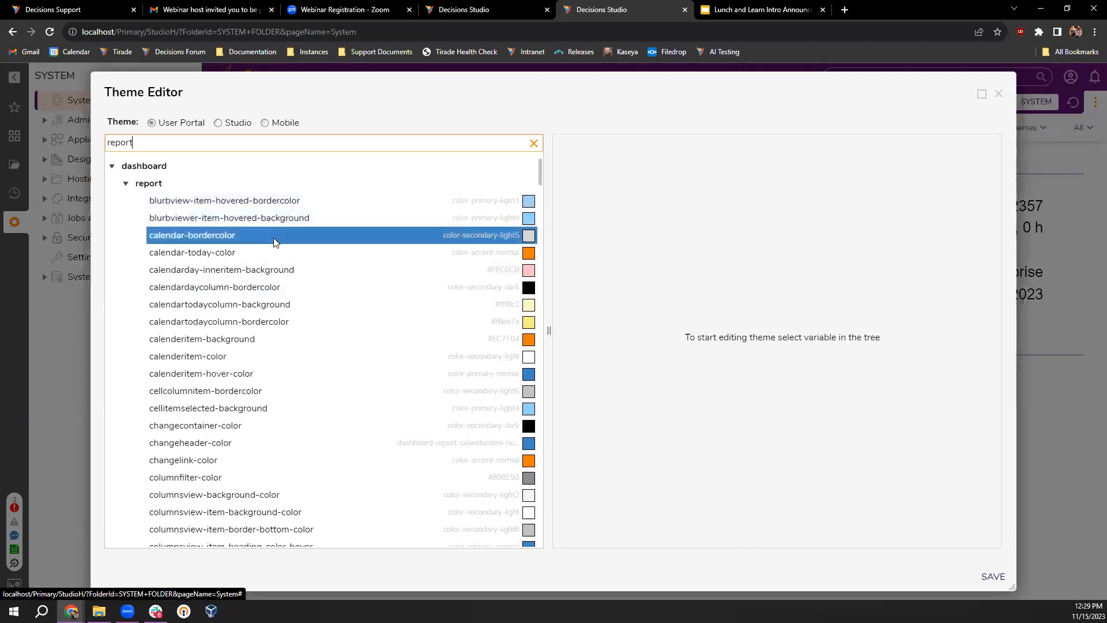
{"action": "scroll", "coordinate": [276, 363], "scroll_direction": "down", "scroll_amount": 3}
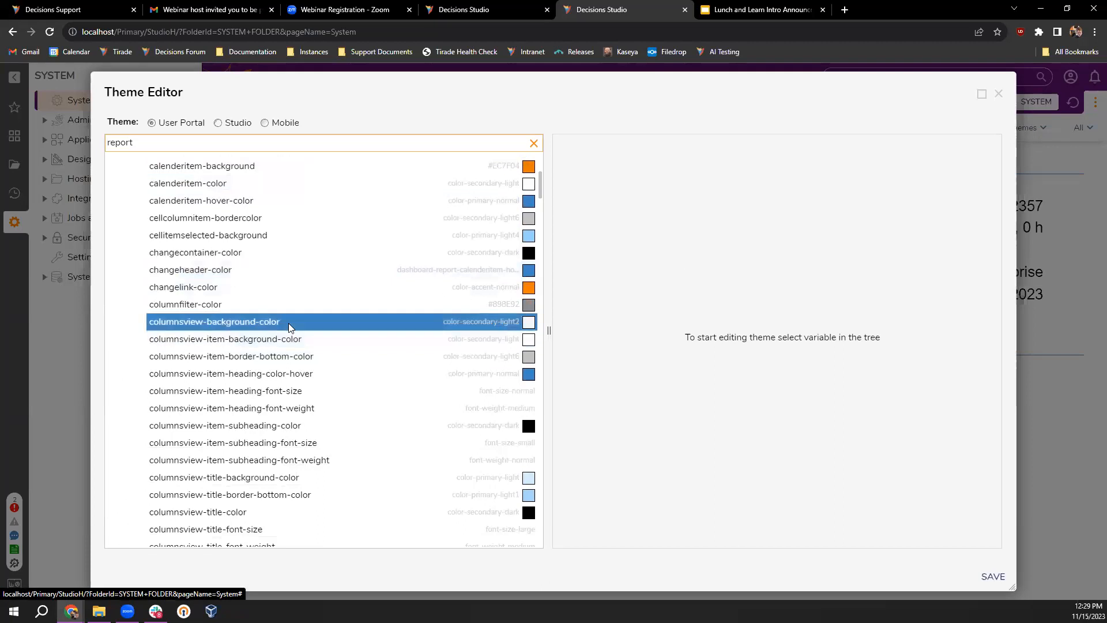
{"action": "scroll", "coordinate": [294, 312], "scroll_direction": "down", "scroll_amount": 1}
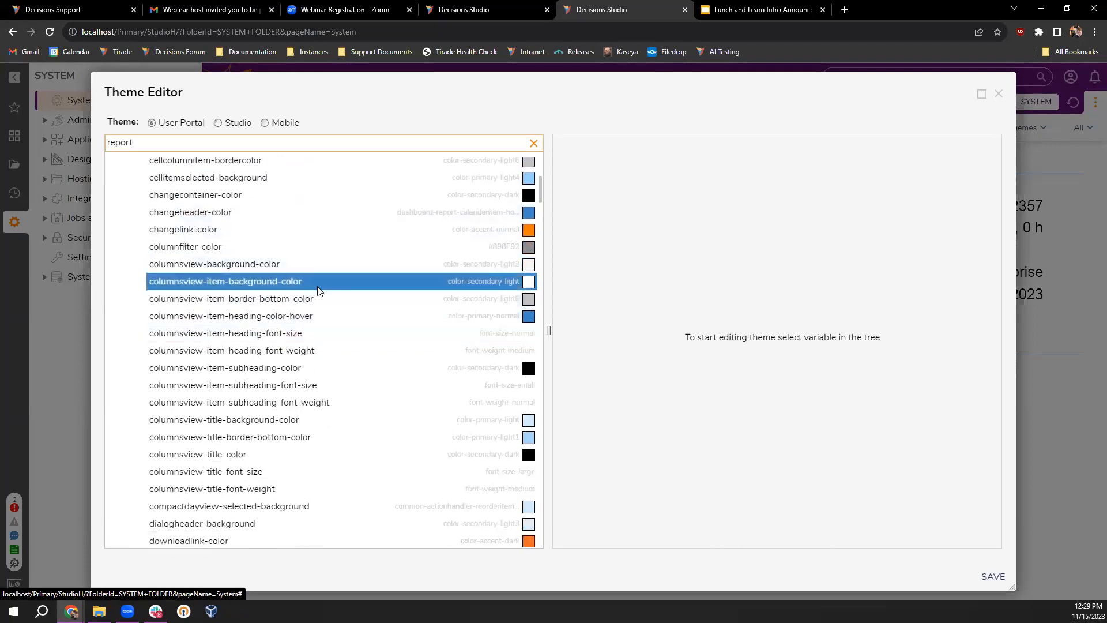
{"action": "scroll", "coordinate": [317, 290], "scroll_direction": "down", "scroll_amount": 1}
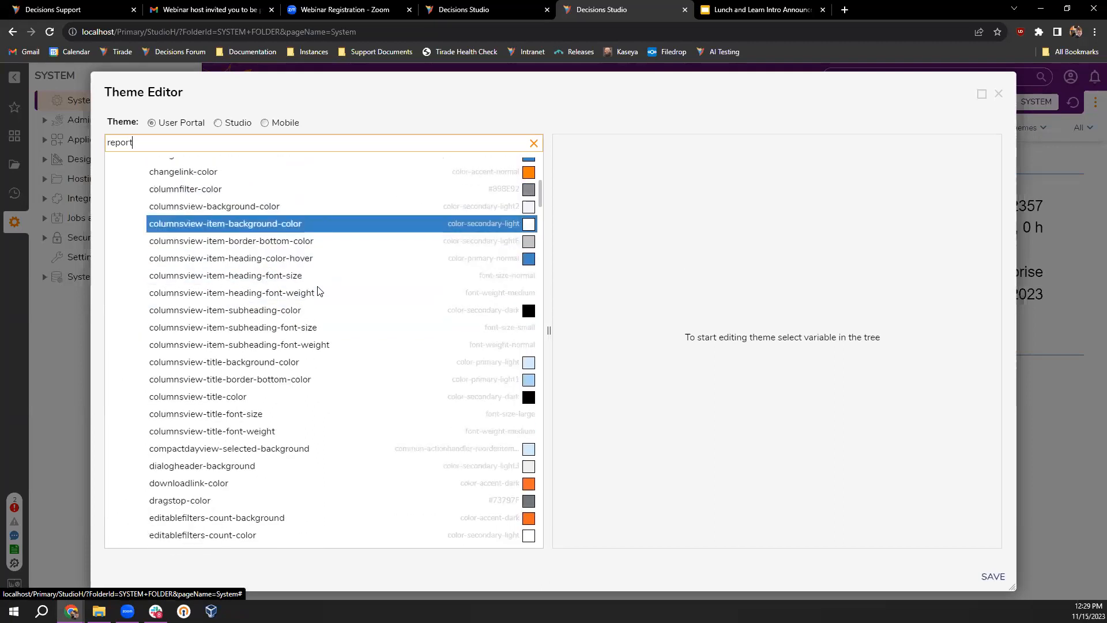
{"action": "left_click", "coordinate": [303, 465]}
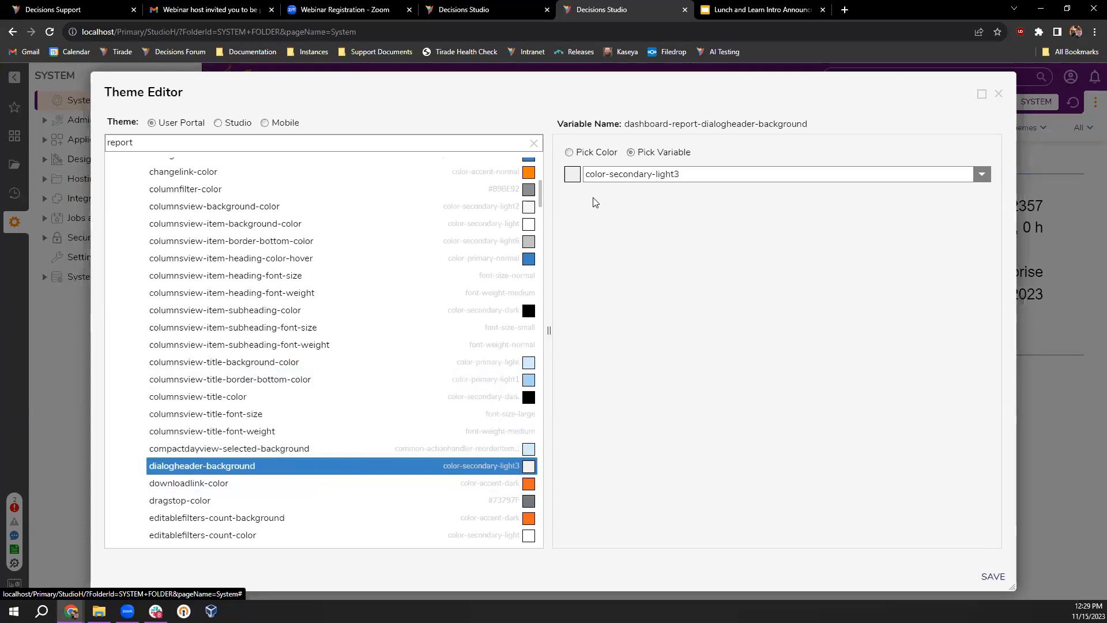
Duplicate the browser tab that holds the Decisions System page.
{"action": "left_click", "coordinate": [475, 7]}
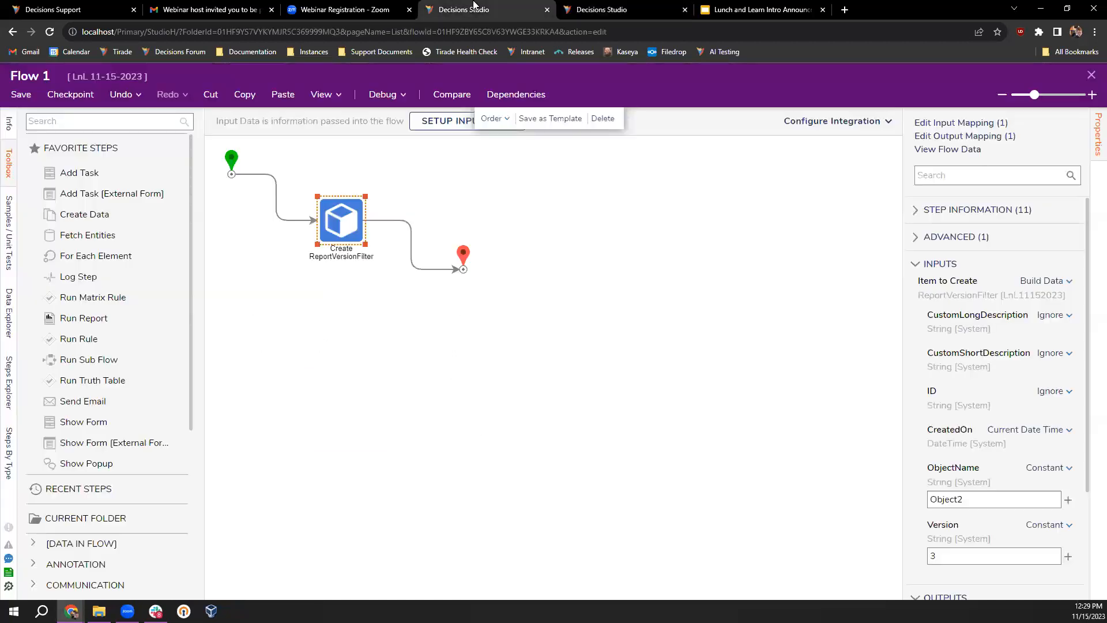
{"action": "left_click", "coordinate": [581, 18]}
{"action": "right_click", "coordinate": [623, 10]}
{"action": "left_click", "coordinate": [669, 85]}
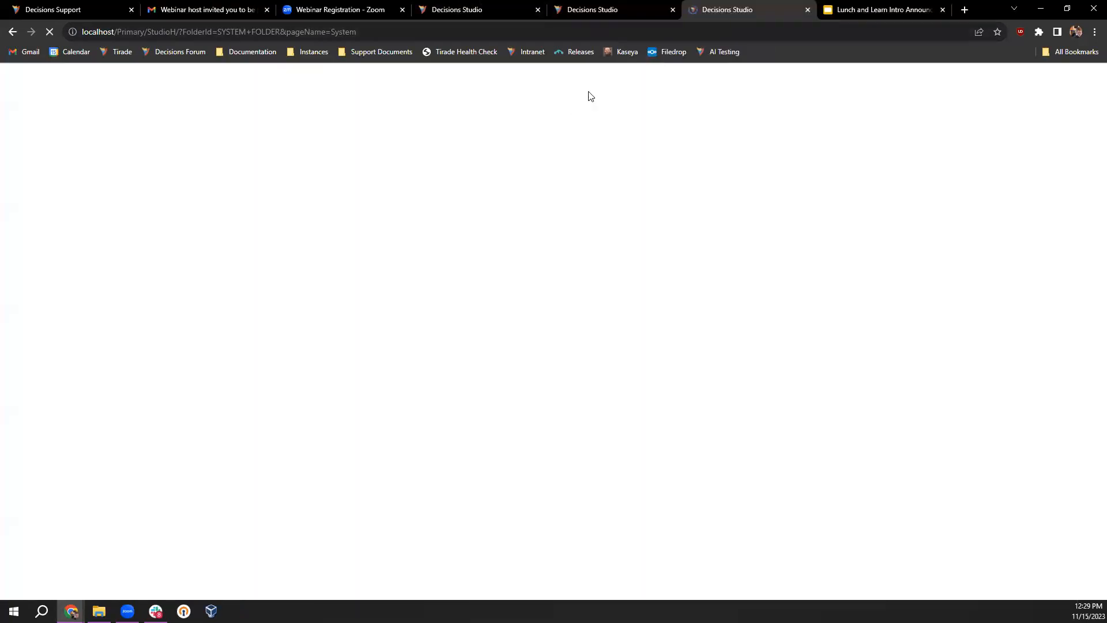
Open Report 2 from the LnL 11-15-2023 folder and run it.
{"action": "left_click", "coordinate": [14, 165]}
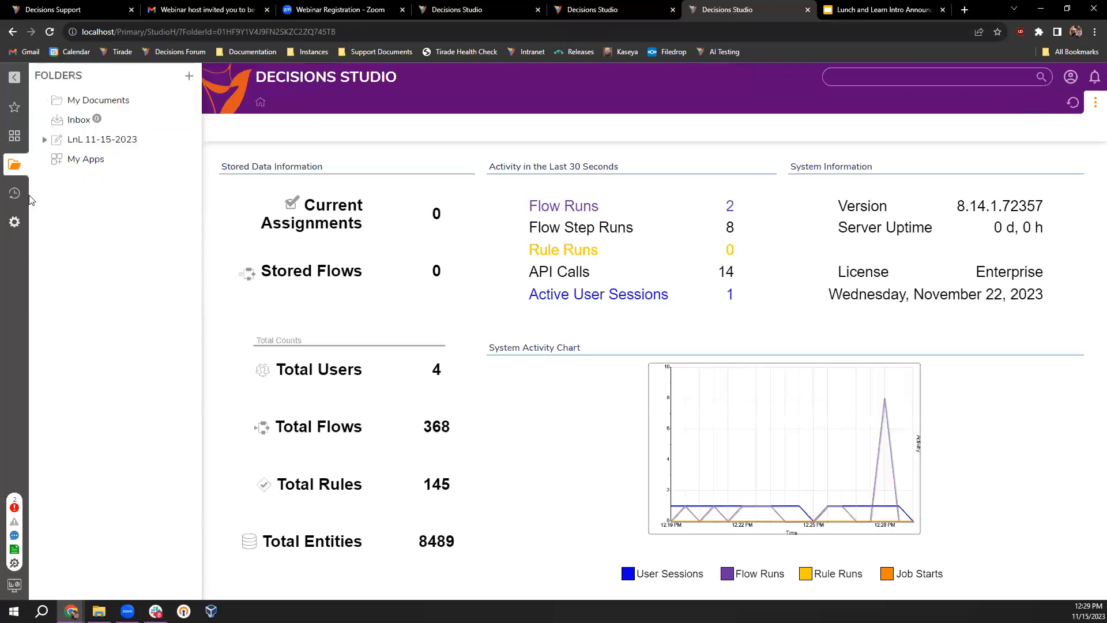
{"action": "left_click", "coordinate": [93, 139]}
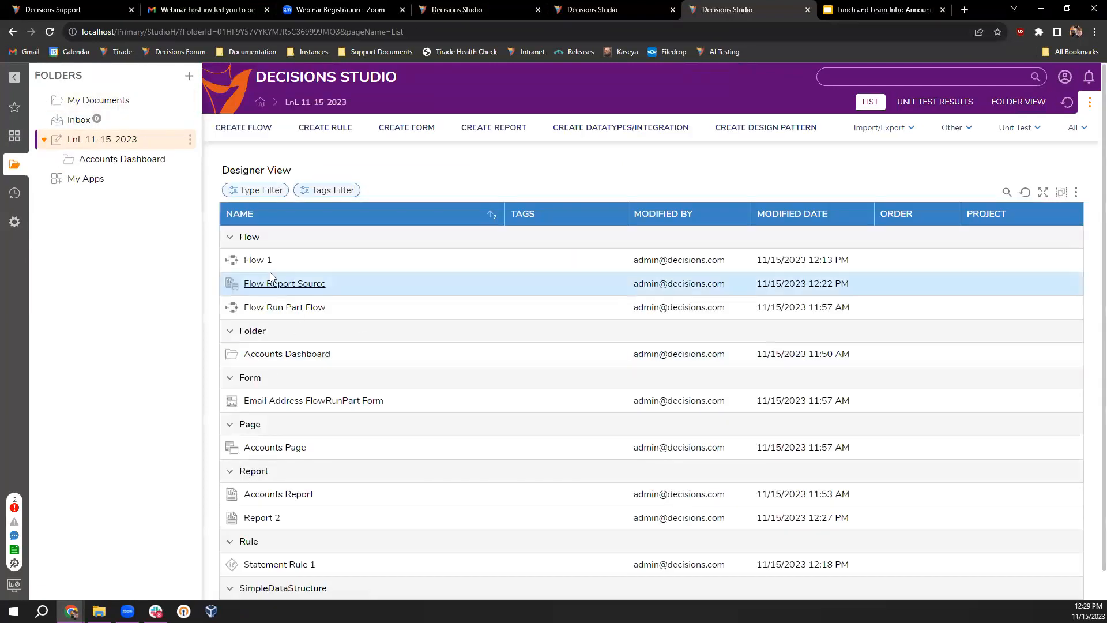
{"action": "scroll", "coordinate": [396, 344], "scroll_direction": "down", "scroll_amount": 1}
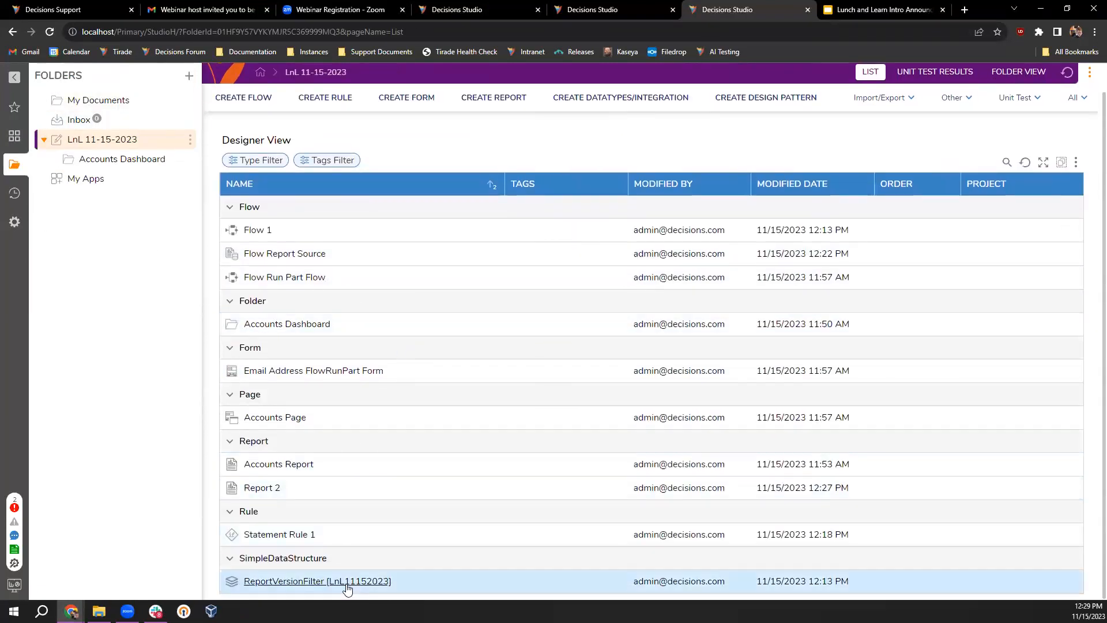
{"action": "left_click", "coordinate": [263, 487]}
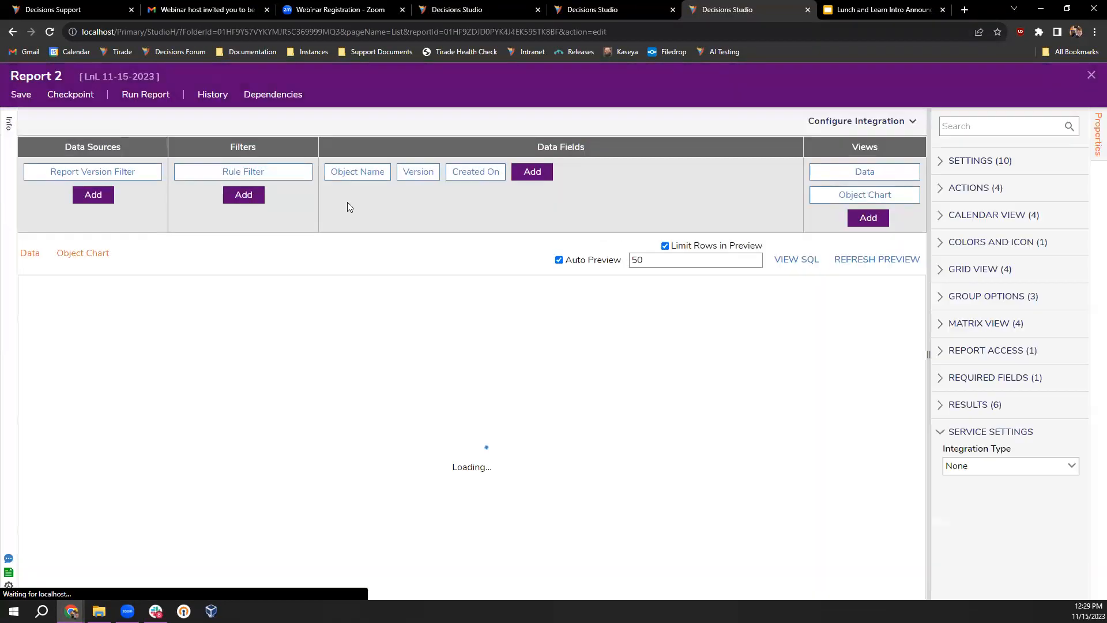
{"action": "left_click", "coordinate": [145, 94]}
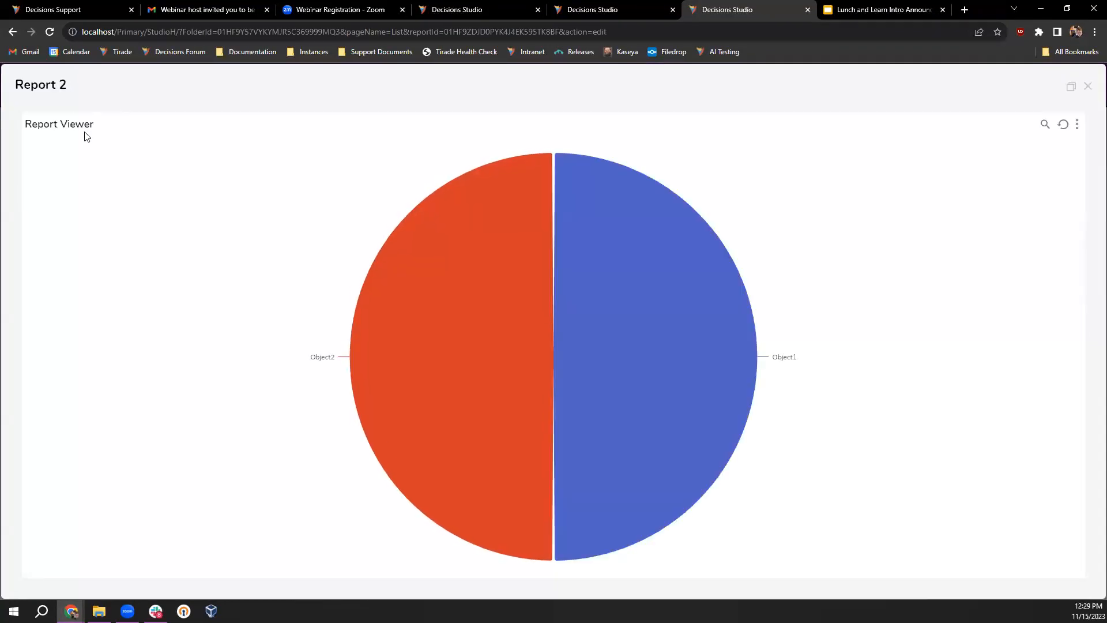
Drill into the Object1 slice of Report 2's pie chart, then close the data and the report.
{"action": "left_click", "coordinate": [689, 364]}
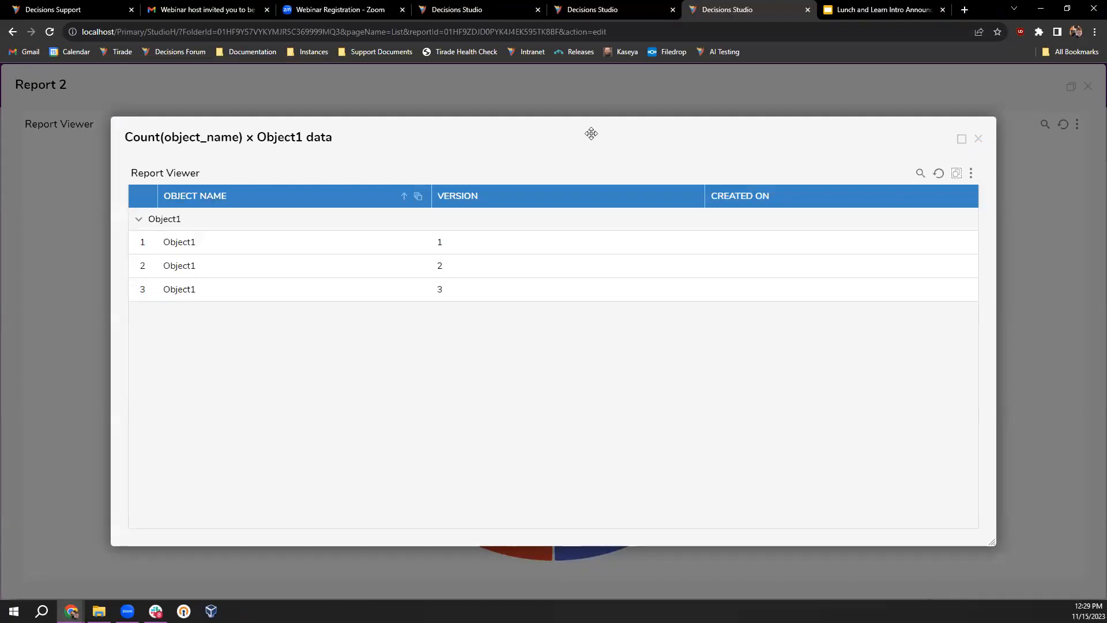
{"action": "mouse_move", "coordinate": [606, 8]}
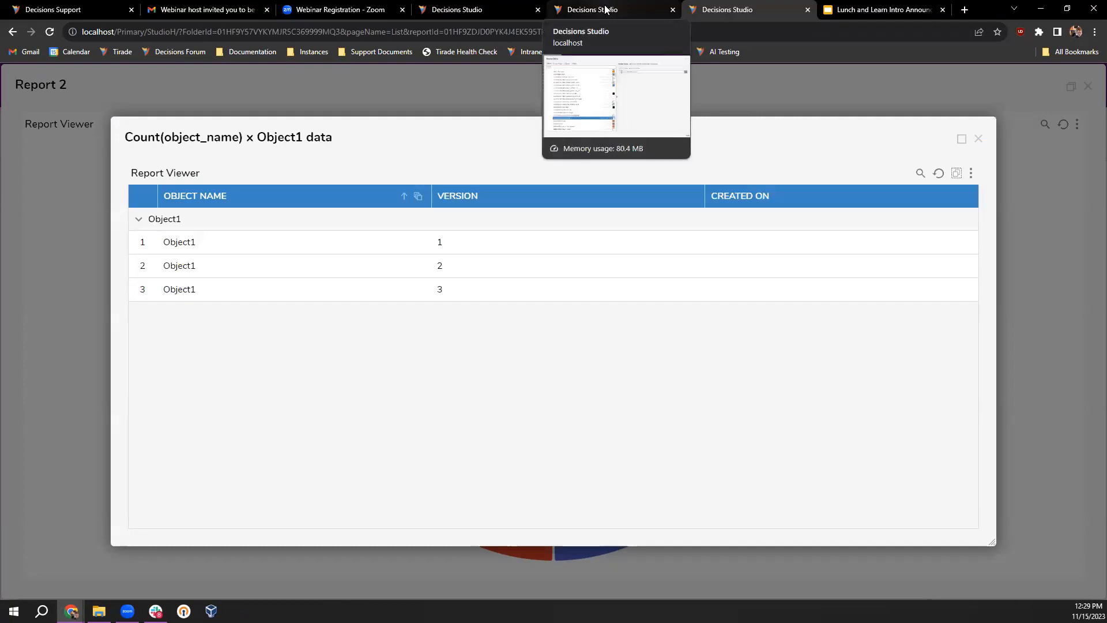
{"action": "left_click", "coordinate": [978, 139]}
{"action": "left_click", "coordinate": [1089, 88]}
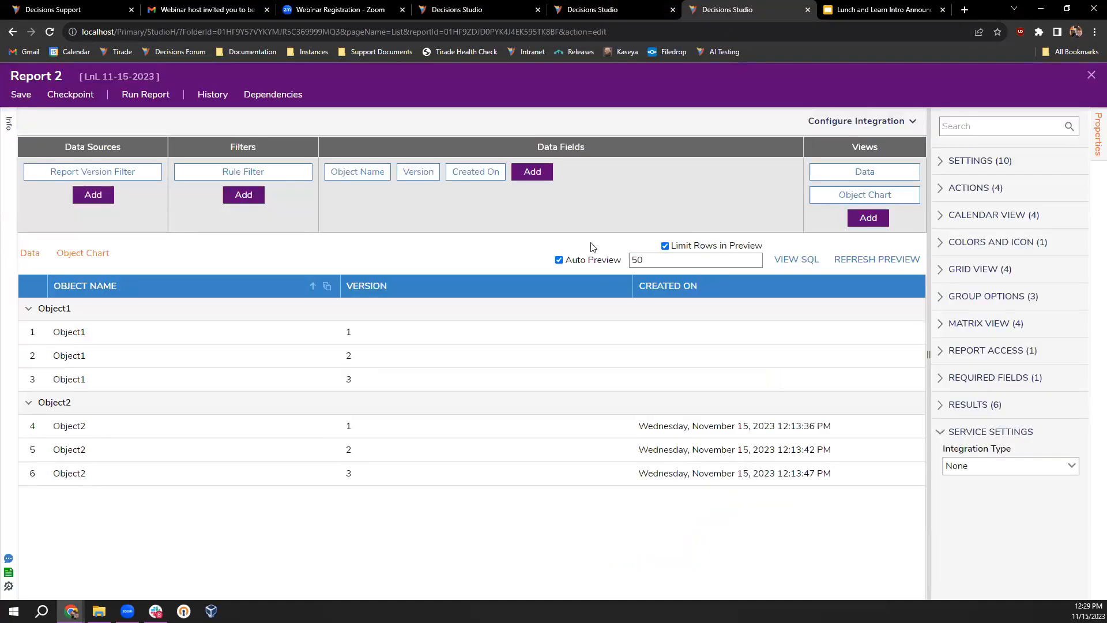
{"action": "left_click", "coordinate": [1091, 76]}
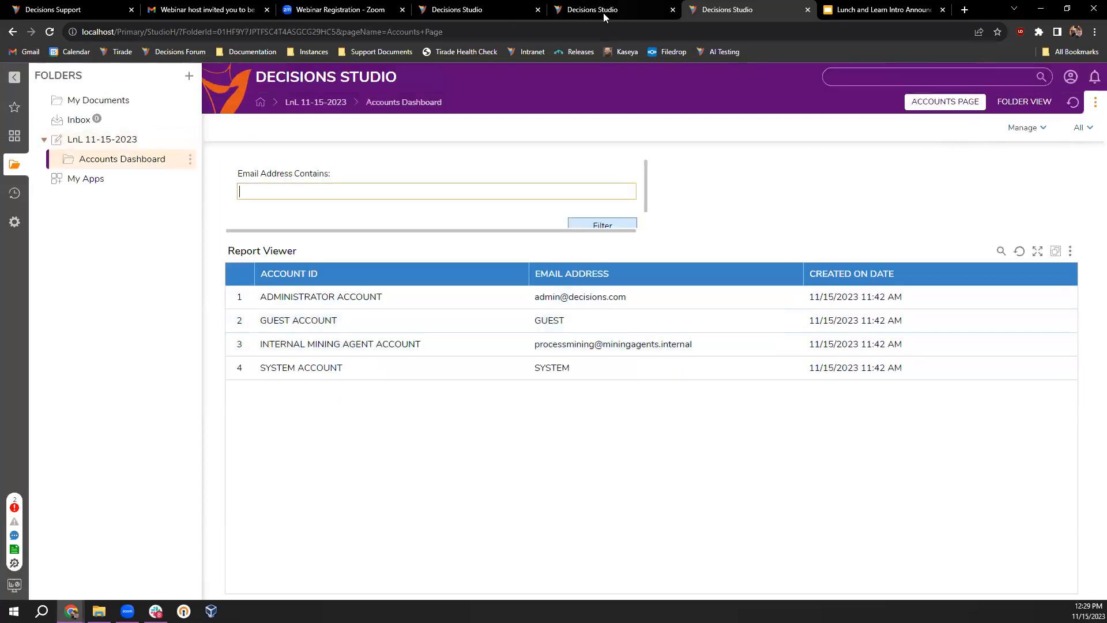
Edit the Accounts Page of the Accounts Dashboard folder and replace its Accounts Report component with a new Report Viewer.
{"action": "left_click", "coordinate": [1082, 127]}
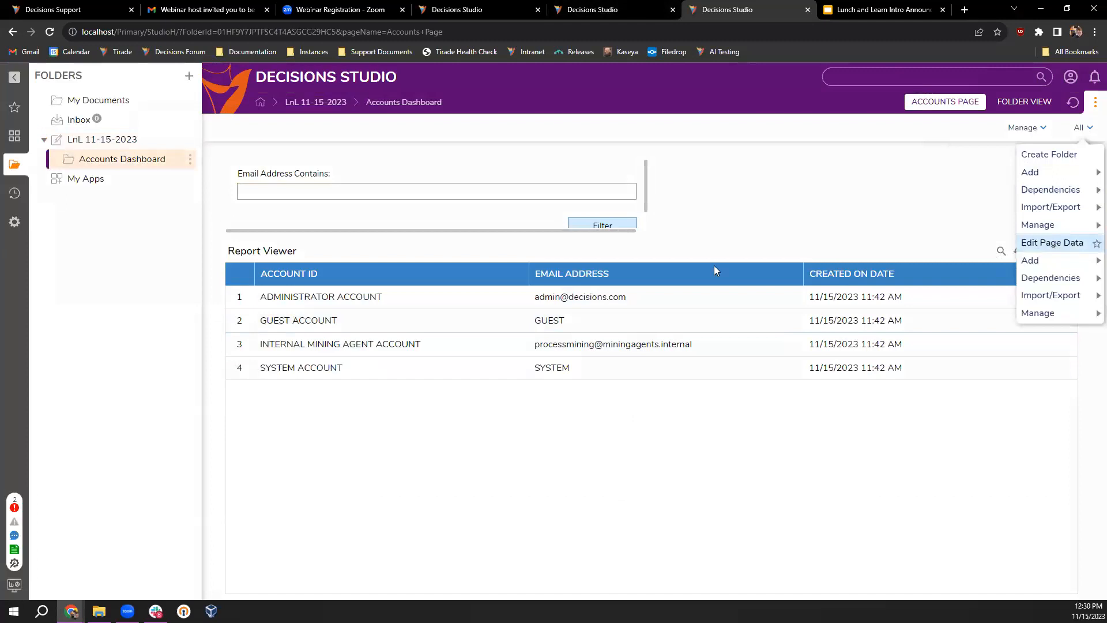
{"action": "left_click", "coordinate": [610, 246]}
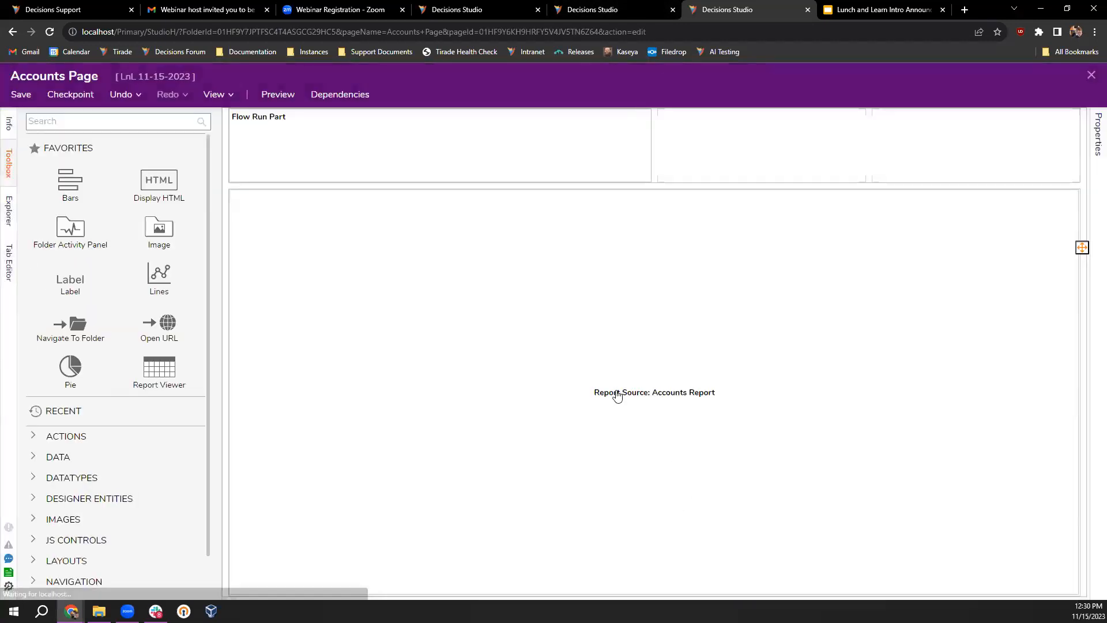
{"action": "left_click", "coordinate": [617, 396]}
{"action": "key", "text": "Delete"}
{"action": "left_click", "coordinate": [724, 272]}
{"action": "left_click_drag", "start_coordinate": [138, 382], "coordinate": [546, 408]}
{"action": "left_click", "coordinate": [641, 391]}
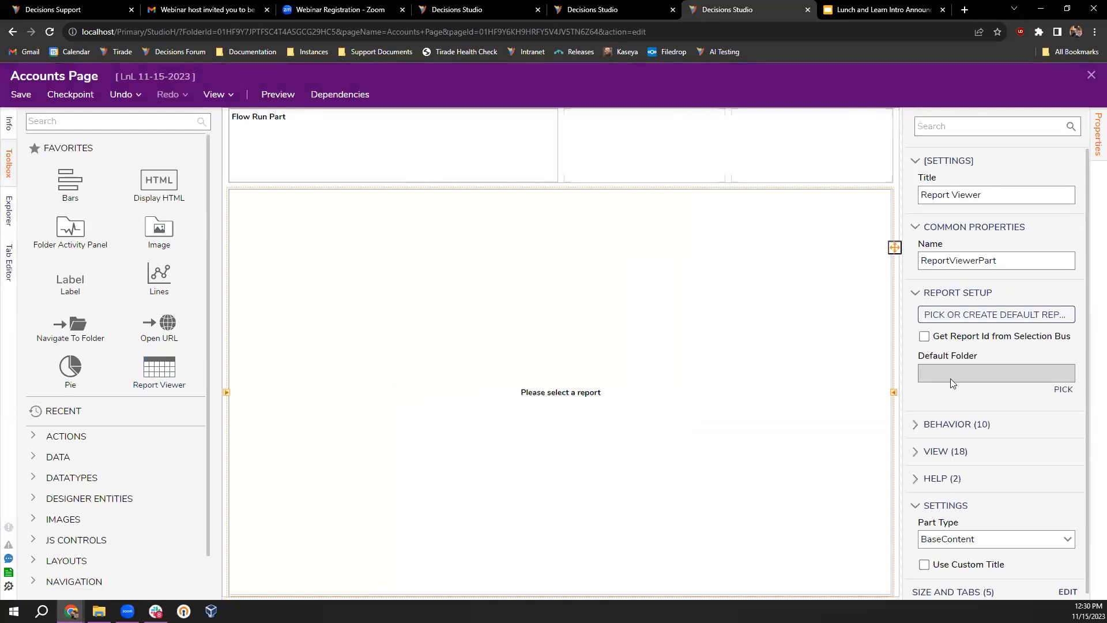
Assign the existing Report 2 as the default report of the new Report Viewer.
{"action": "left_click", "coordinate": [1046, 319]}
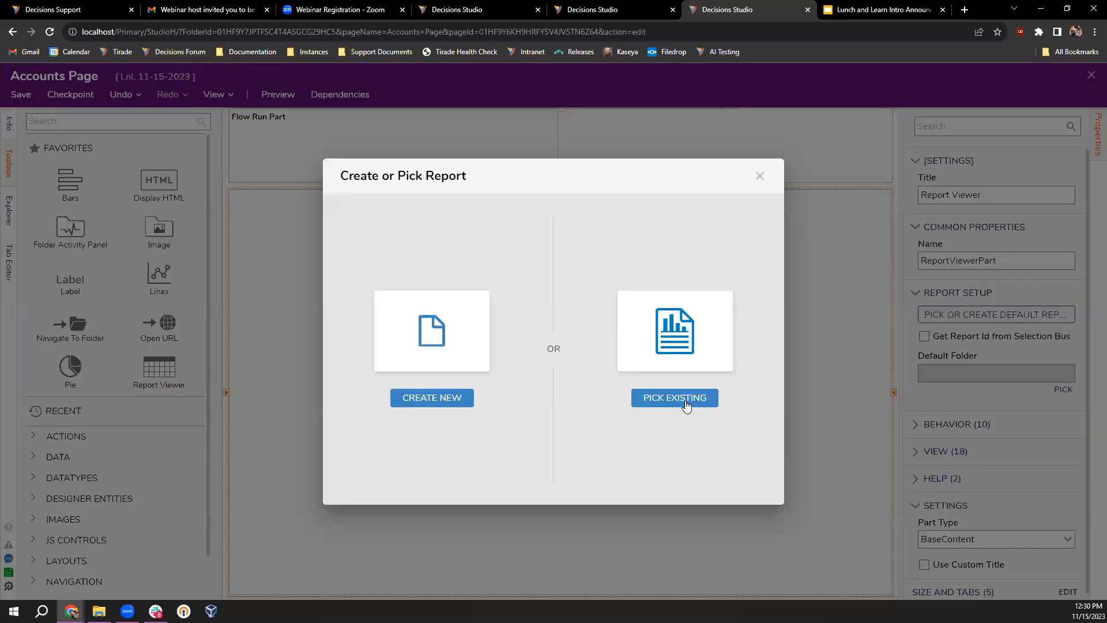
{"action": "left_click", "coordinate": [683, 396]}
{"action": "left_click", "coordinate": [454, 212]}
{"action": "left_click", "coordinate": [758, 579]}
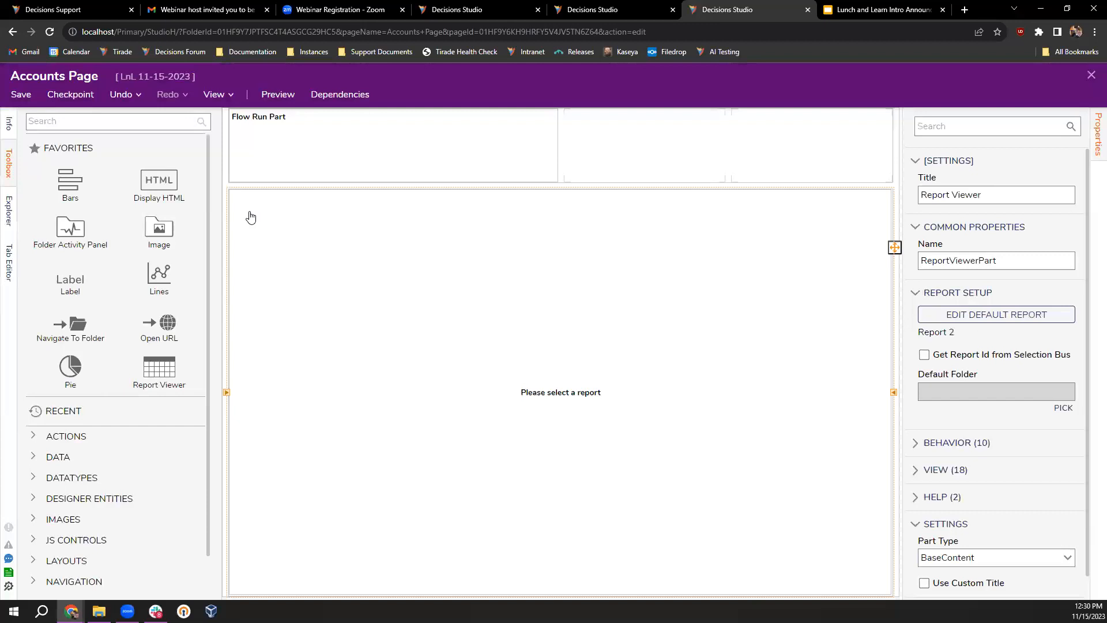
Save the Accounts Page without notes and close its designer and page data.
{"action": "left_click", "coordinate": [19, 95]}
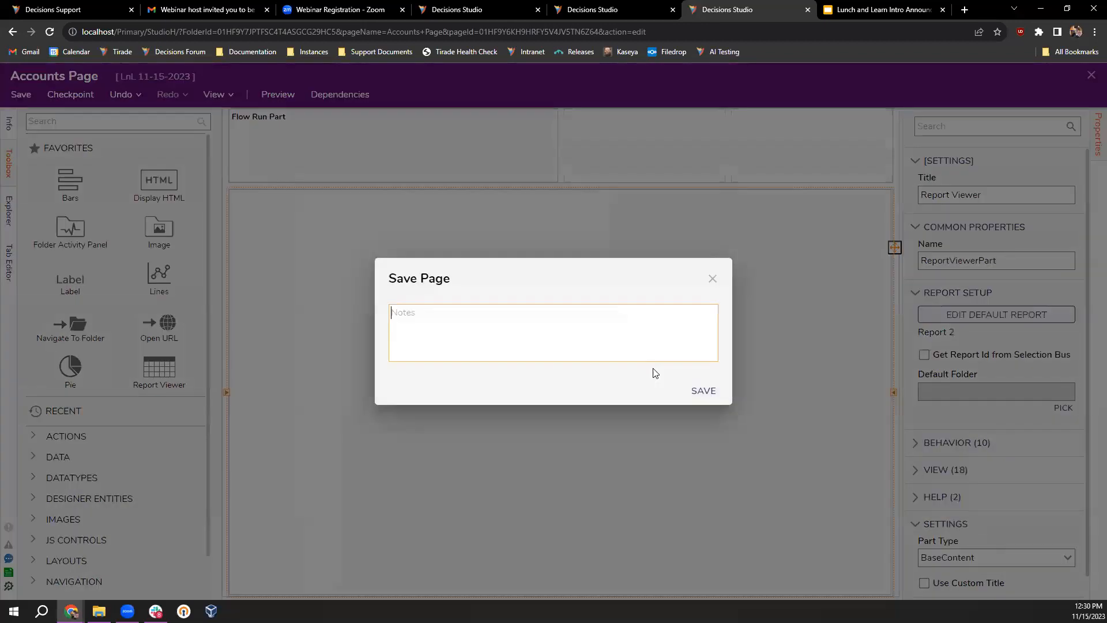
{"action": "left_click", "coordinate": [717, 397]}
{"action": "left_click", "coordinate": [730, 377]}
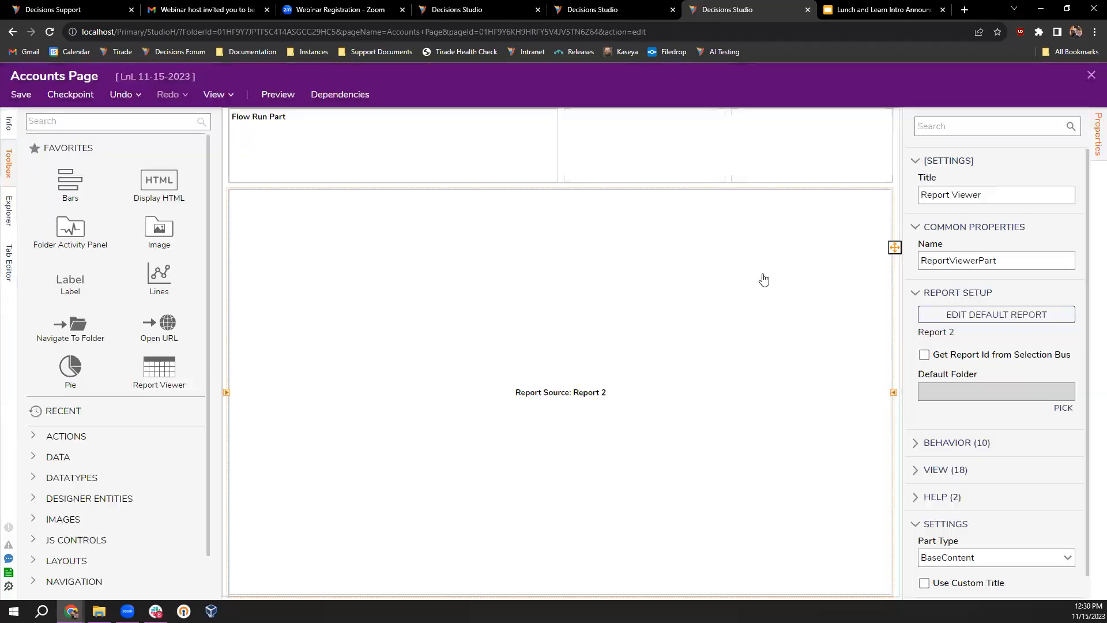
{"action": "left_click", "coordinate": [1090, 77]}
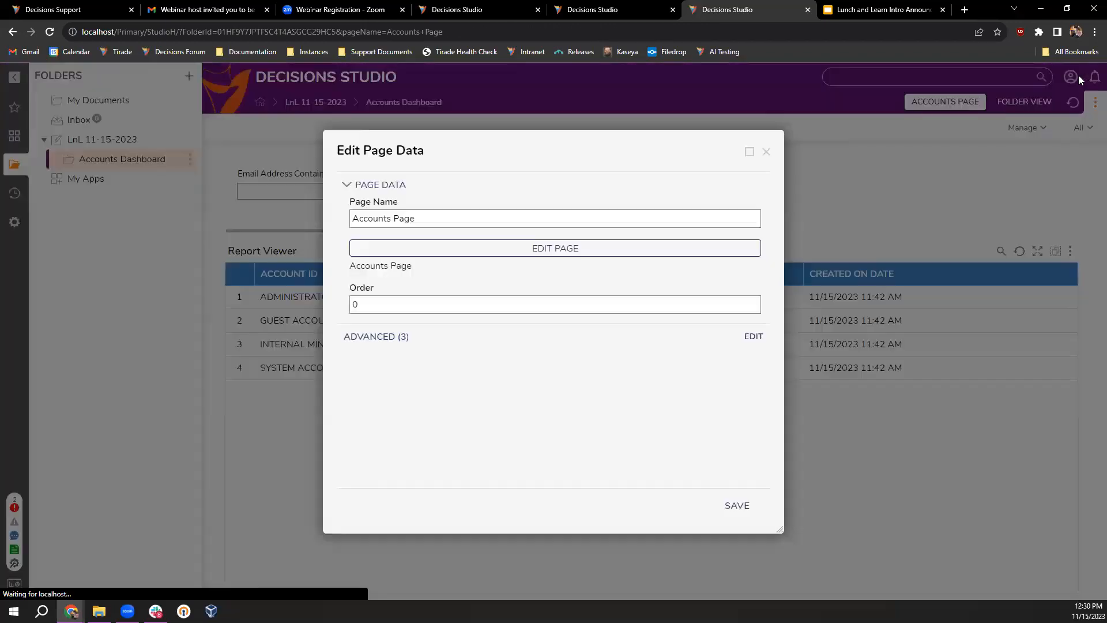
{"action": "left_click", "coordinate": [766, 152]}
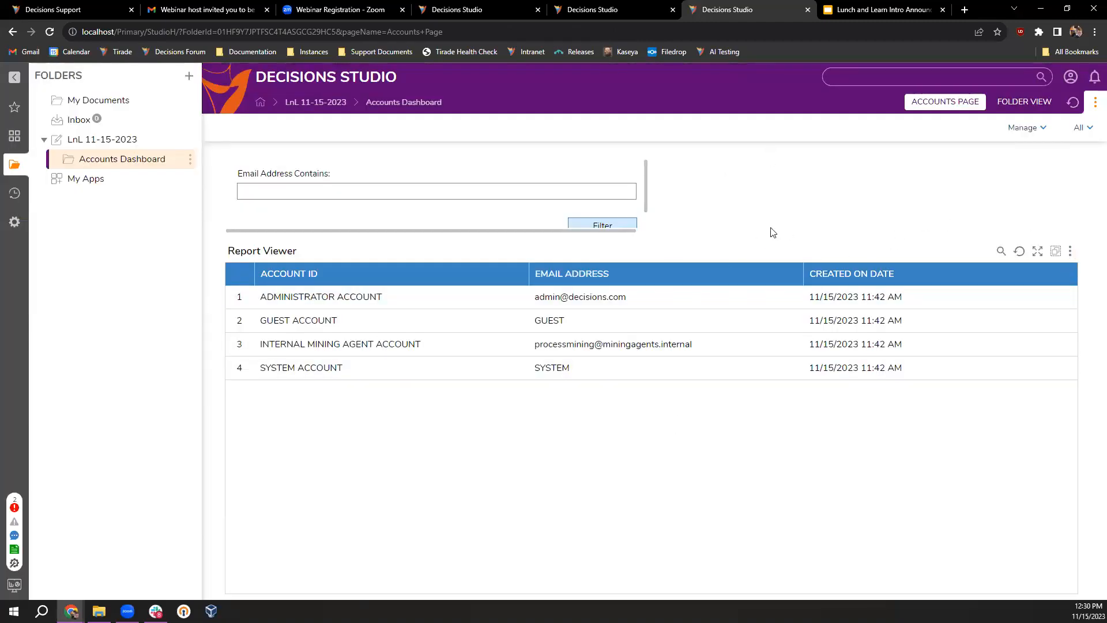
Reopen the Accounts Page for editing and add a Pie chart to the last cell of its upper row.
{"action": "left_click", "coordinate": [1085, 138]}
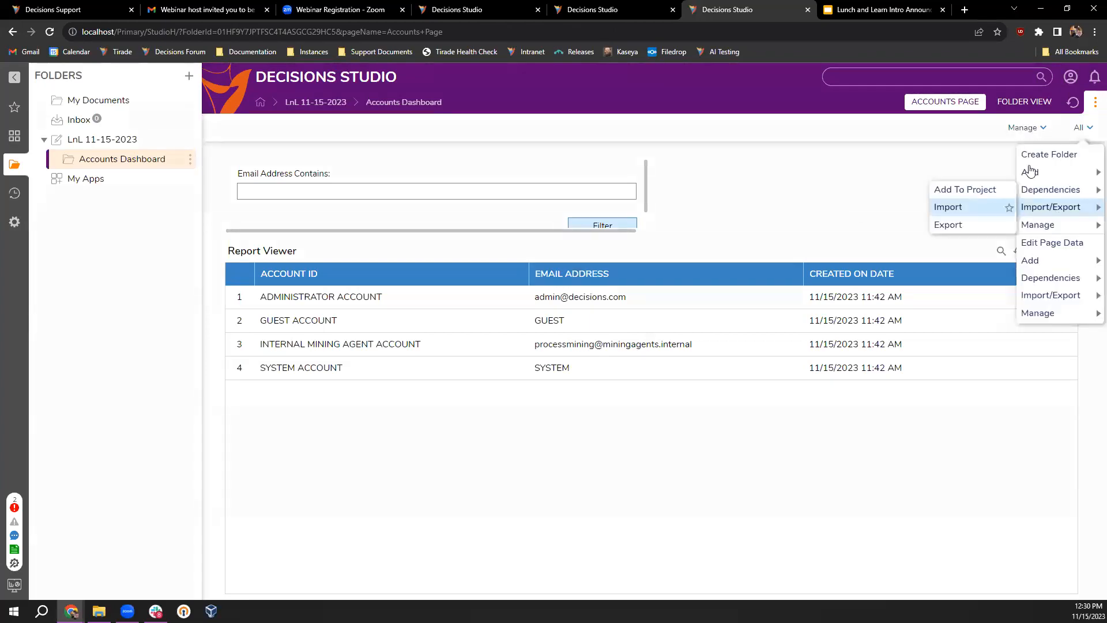
{"action": "left_click", "coordinate": [1031, 243]}
{"action": "left_click", "coordinate": [555, 248]}
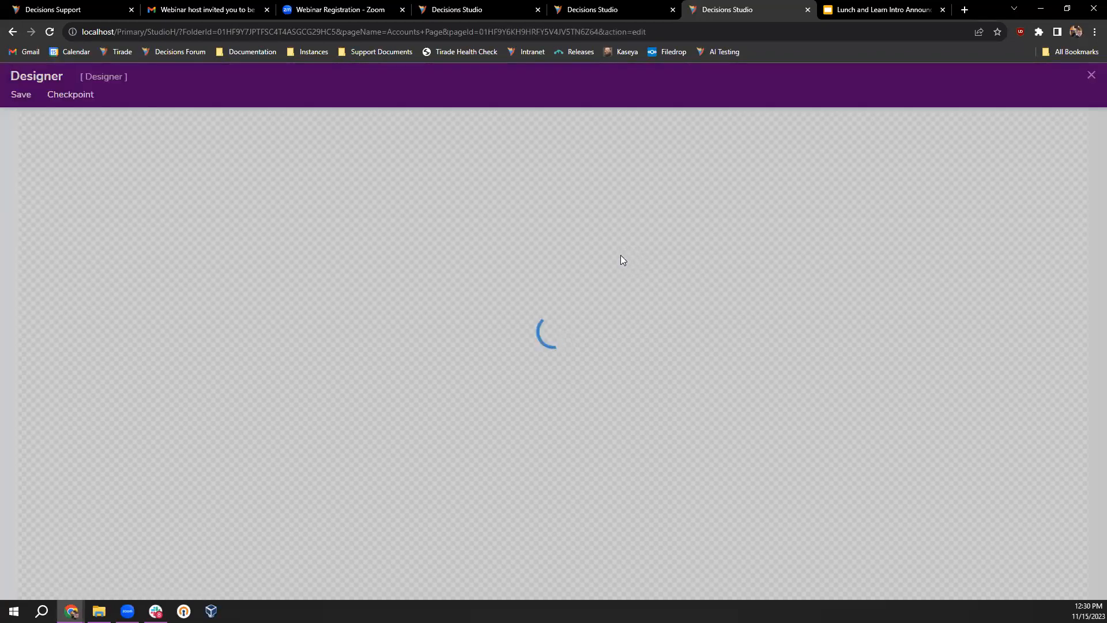
{"action": "left_click_drag", "start_coordinate": [70, 369], "coordinate": [932, 162]}
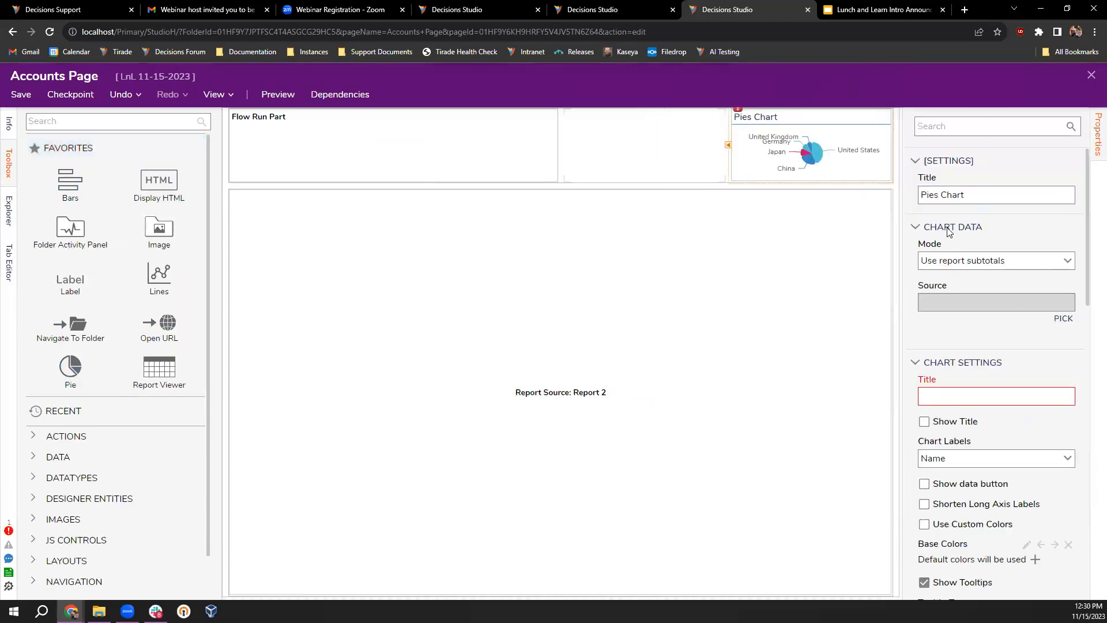
Set the pie chart's source to Report 2 with Count(object_name) as the default series.
{"action": "left_click", "coordinate": [1064, 318]}
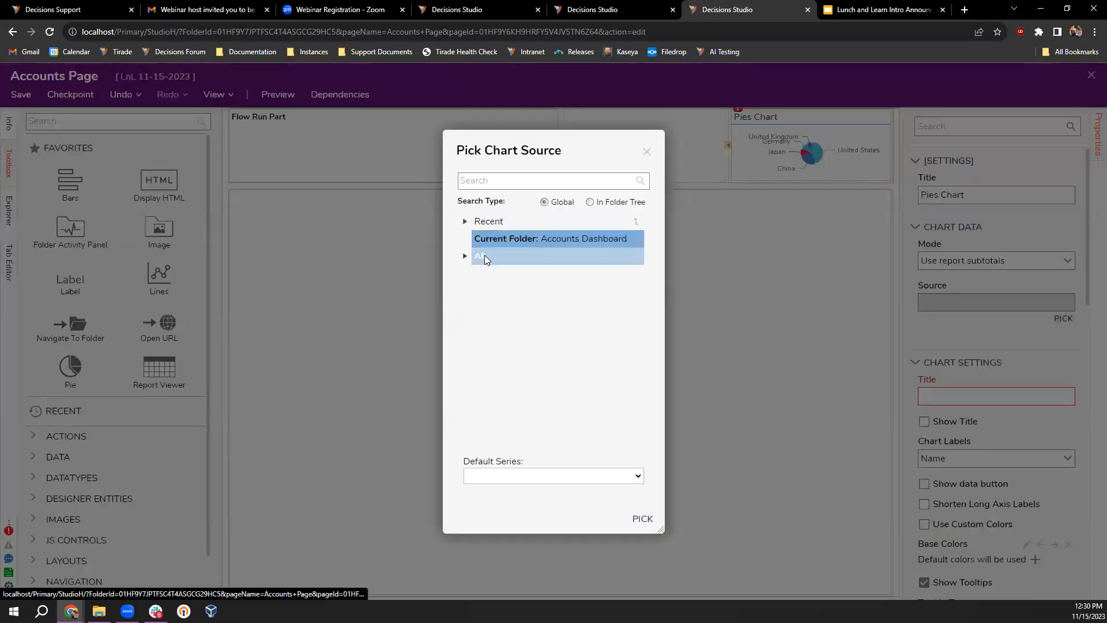
{"action": "left_click", "coordinate": [466, 222]}
{"action": "left_click", "coordinate": [518, 239]}
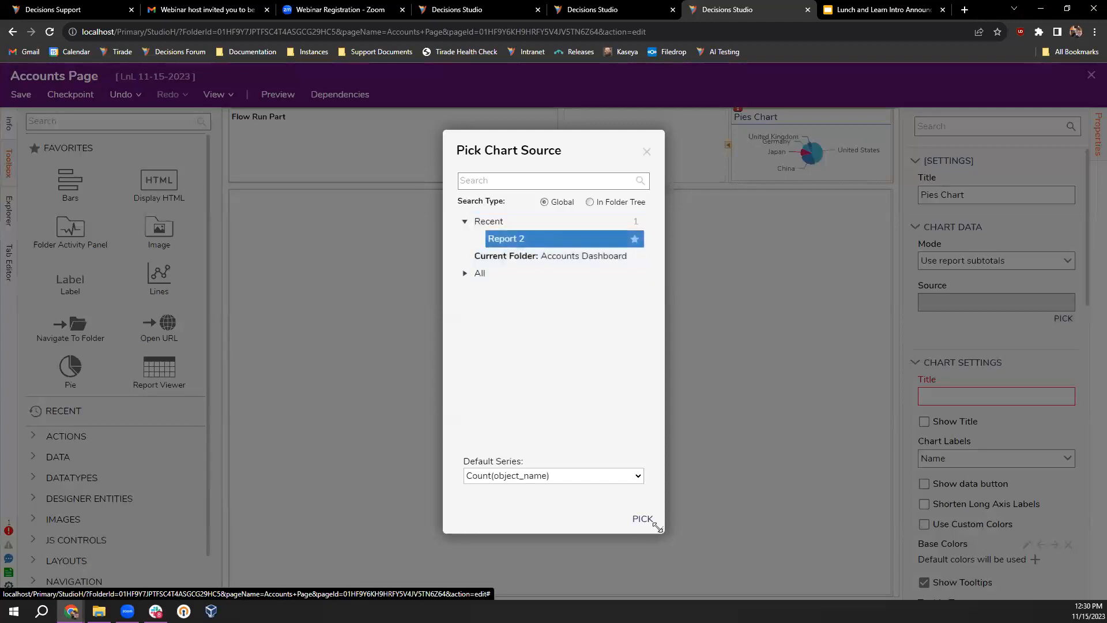
{"action": "left_click", "coordinate": [642, 518]}
Save the Accounts Page with its pie chart and return to the Accounts Dashboard.
{"action": "left_click", "coordinate": [20, 94]}
{"action": "left_click", "coordinate": [698, 389]}
{"action": "left_click", "coordinate": [728, 377]}
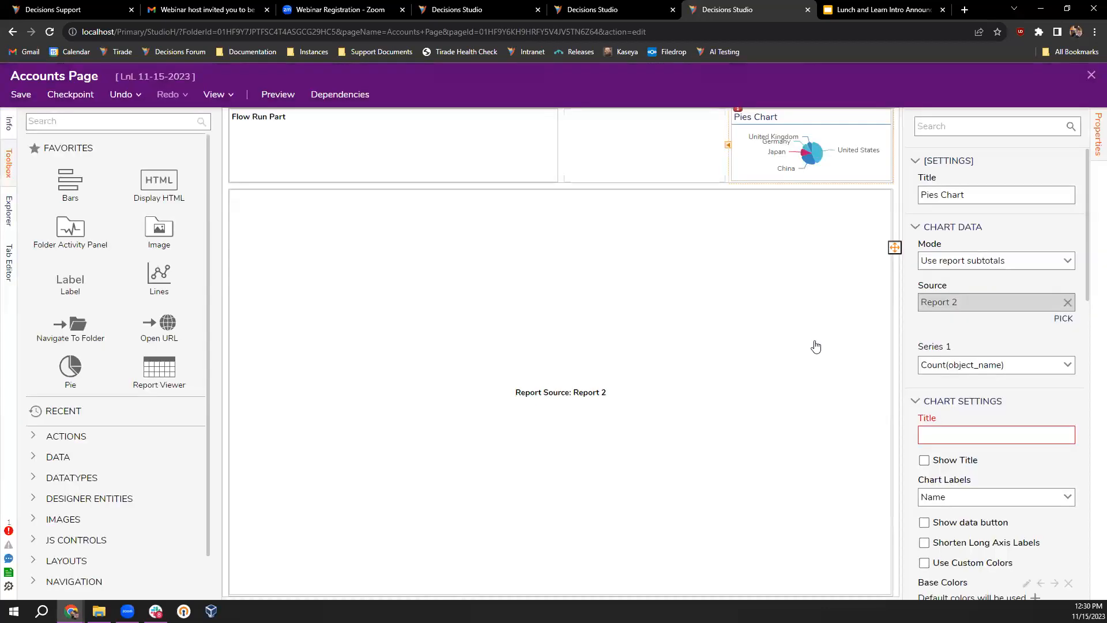
{"action": "left_click", "coordinate": [1091, 75]}
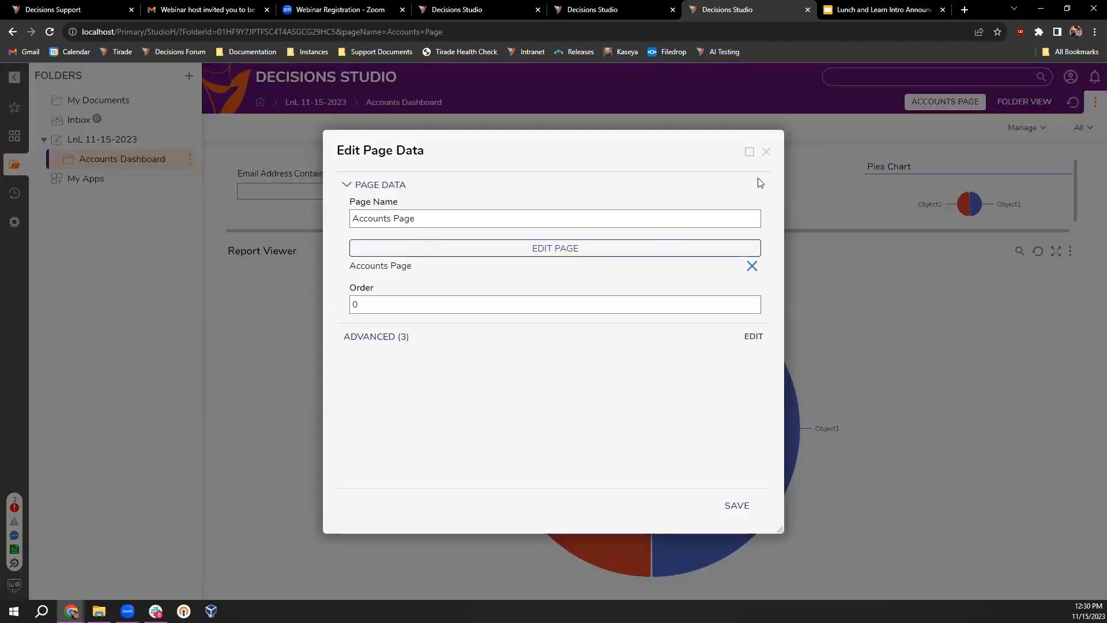
{"action": "left_click", "coordinate": [836, 179]}
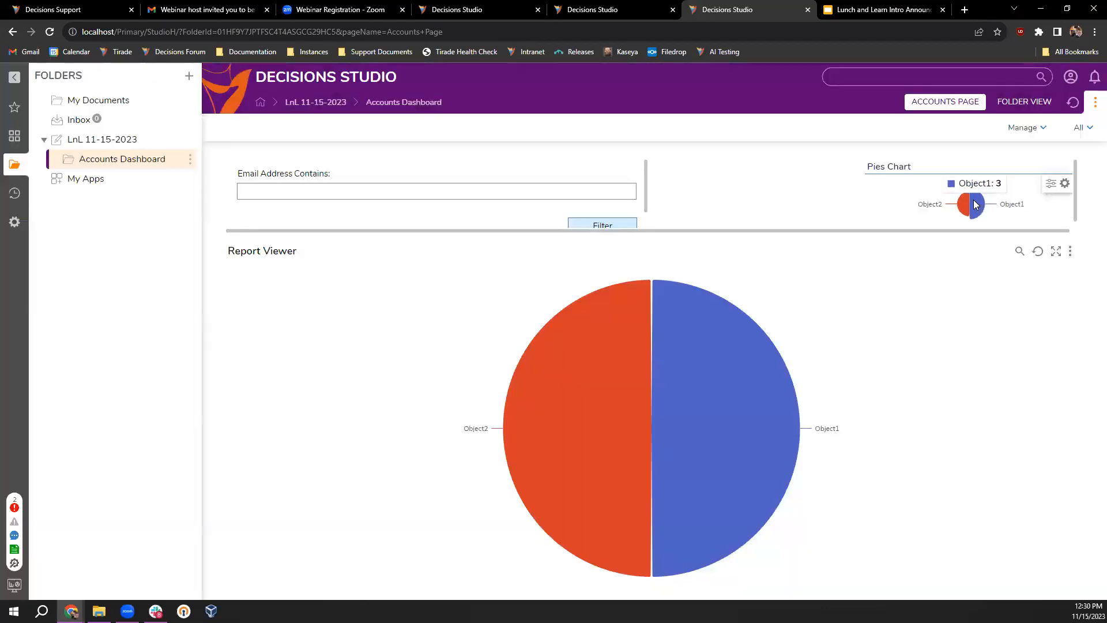
Examine the data behind the Object1 slice of both dashboard charts and the Object2 slice of the small pie chart.
{"action": "left_click", "coordinate": [976, 204]}
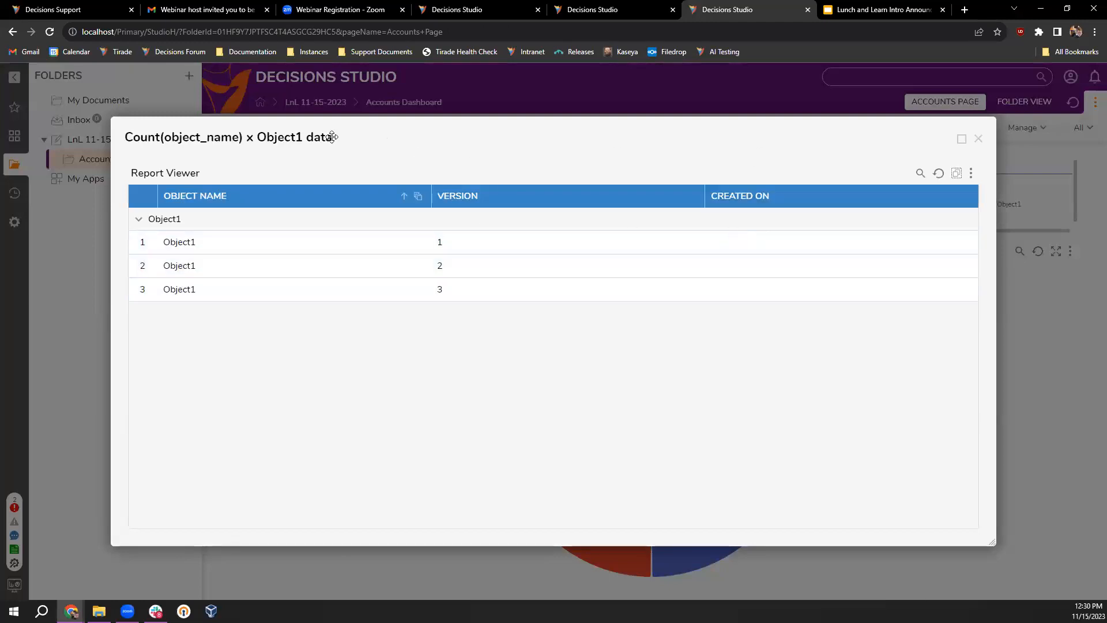
{"action": "left_click", "coordinate": [979, 139]}
{"action": "left_click", "coordinate": [729, 369]}
{"action": "left_click", "coordinate": [978, 139]}
{"action": "left_click", "coordinate": [962, 208]}
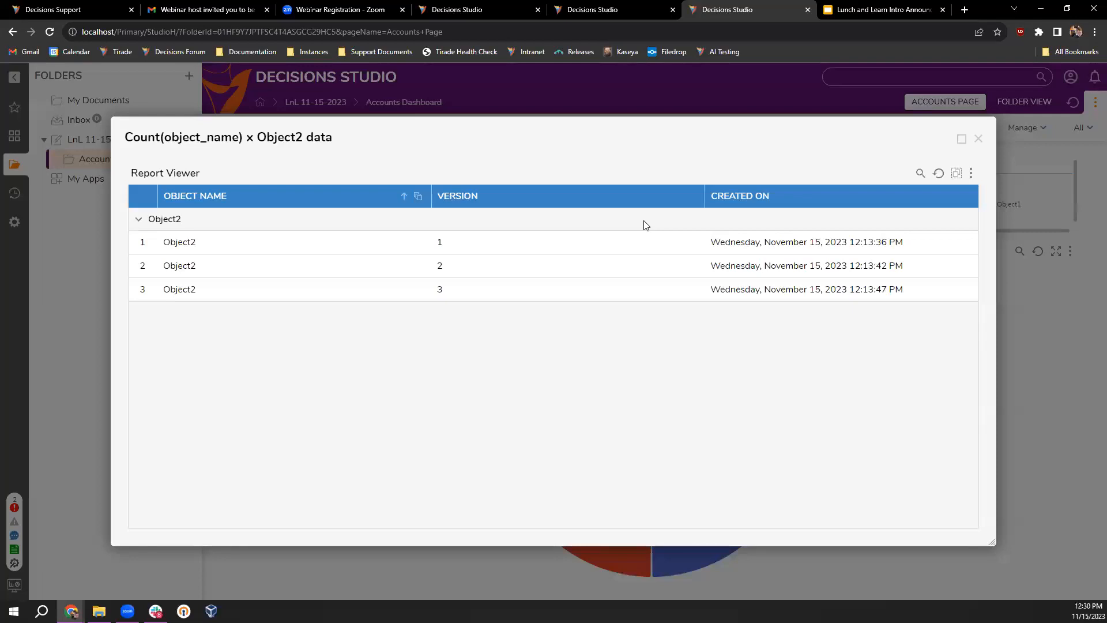
{"action": "left_click", "coordinate": [978, 139]}
Return to the Theme Editor and set the report's dialogheader-background variable to a red color, rgba(255,0,0,1).
{"action": "left_click", "coordinate": [604, 14]}
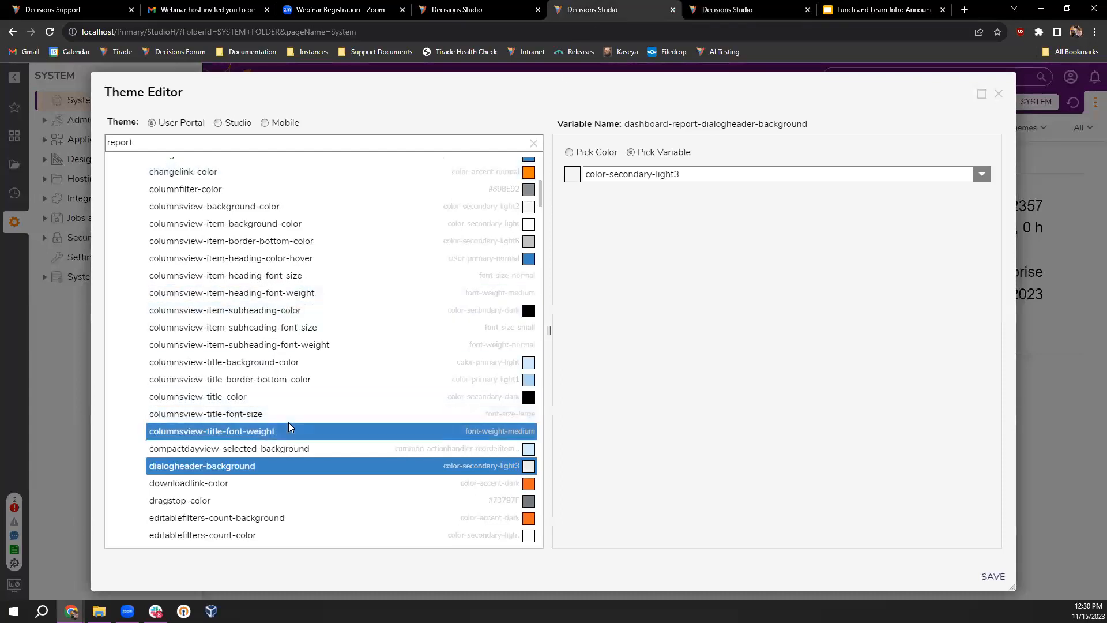
{"action": "scroll", "coordinate": [300, 438], "scroll_direction": "down", "scroll_amount": 3}
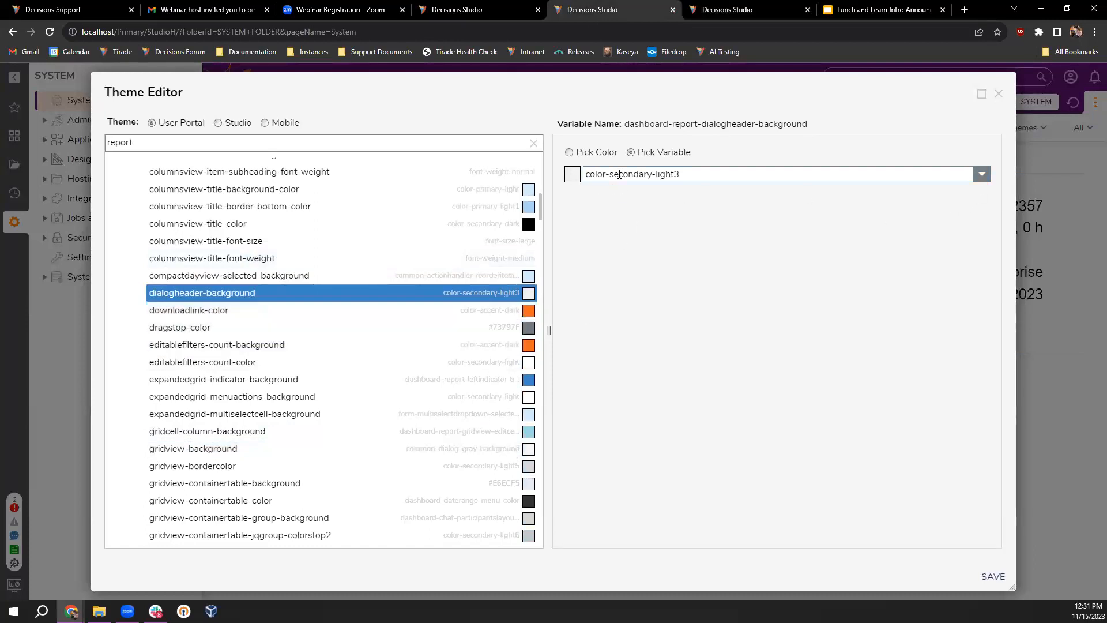
{"action": "left_click", "coordinate": [570, 153]}
{"action": "left_click", "coordinate": [602, 179]}
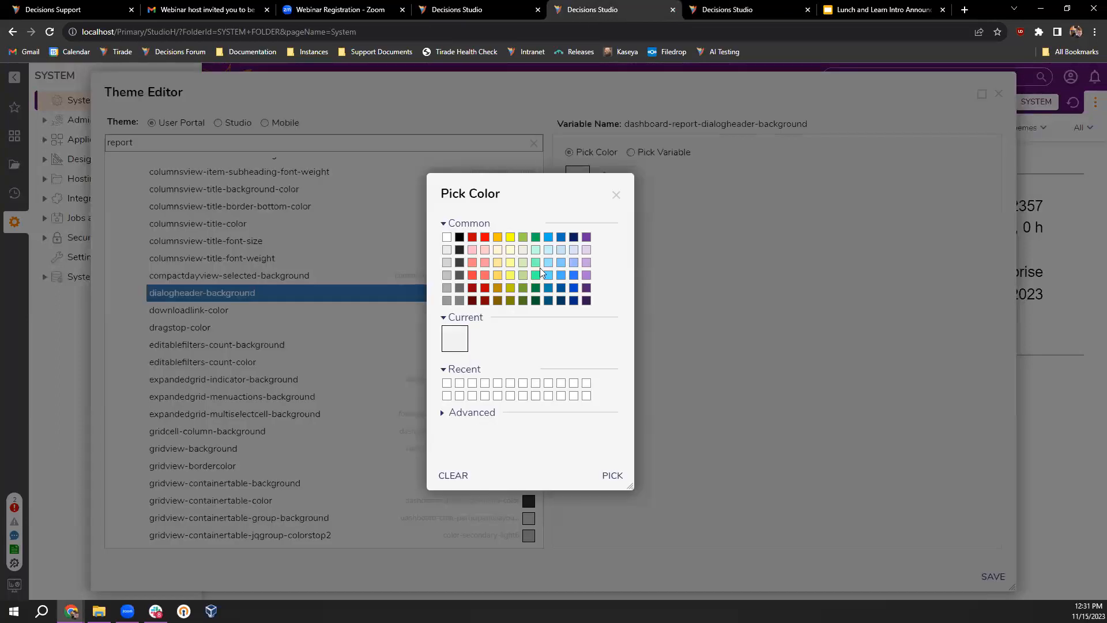
{"action": "left_click", "coordinate": [485, 237]}
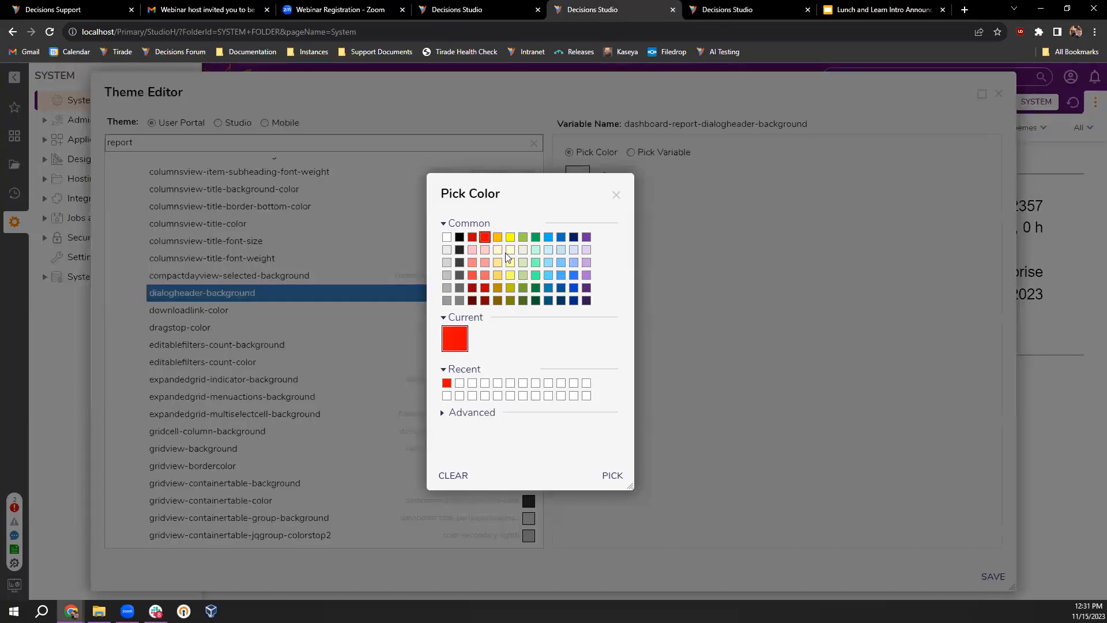
{"action": "left_click", "coordinate": [612, 476]}
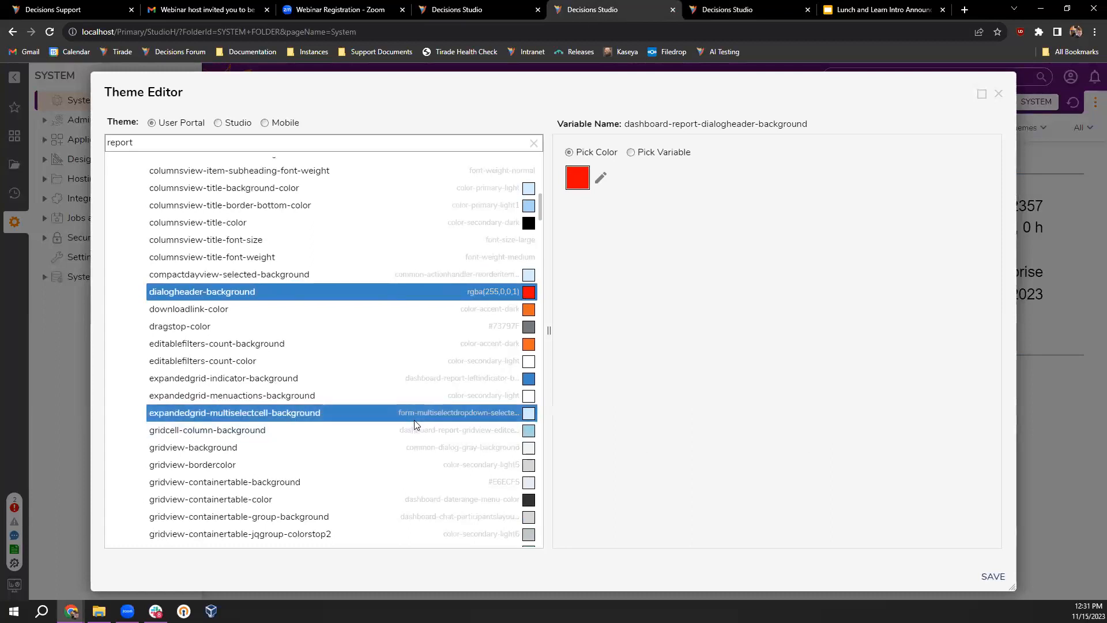
Review the remaining report variables in the User Portal theme, then save and apply the theme changes.
{"action": "scroll", "coordinate": [416, 425], "scroll_direction": "down", "scroll_amount": 6}
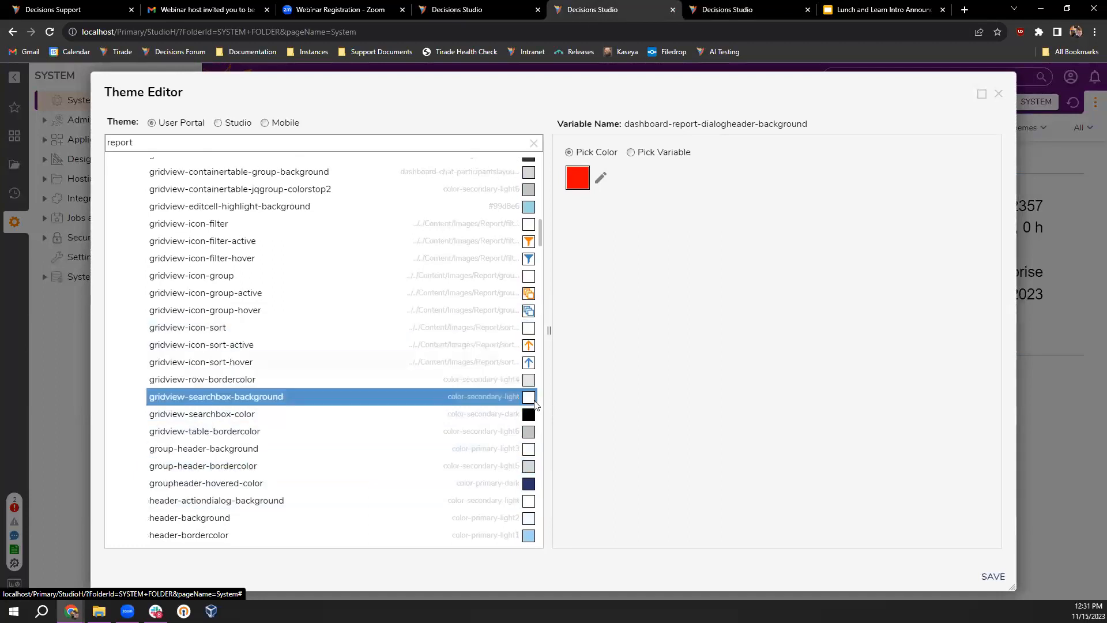
{"action": "scroll", "coordinate": [452, 410], "scroll_direction": "down", "scroll_amount": 1}
{"action": "scroll", "coordinate": [453, 410], "scroll_direction": "down", "scroll_amount": 15}
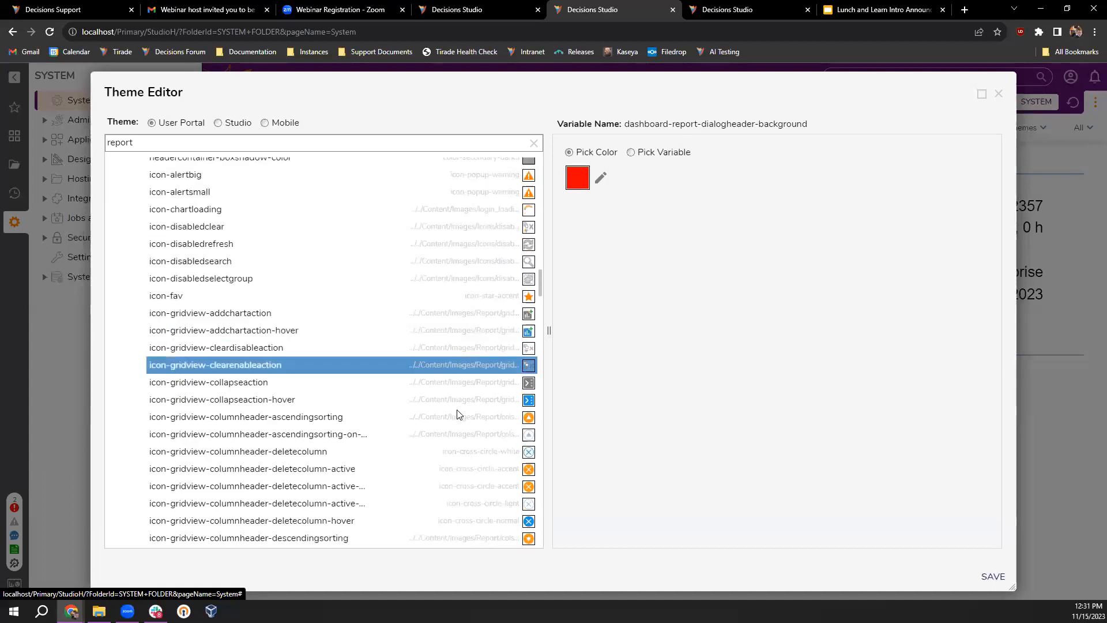
{"action": "scroll", "coordinate": [461, 412], "scroll_direction": "down", "scroll_amount": 10}
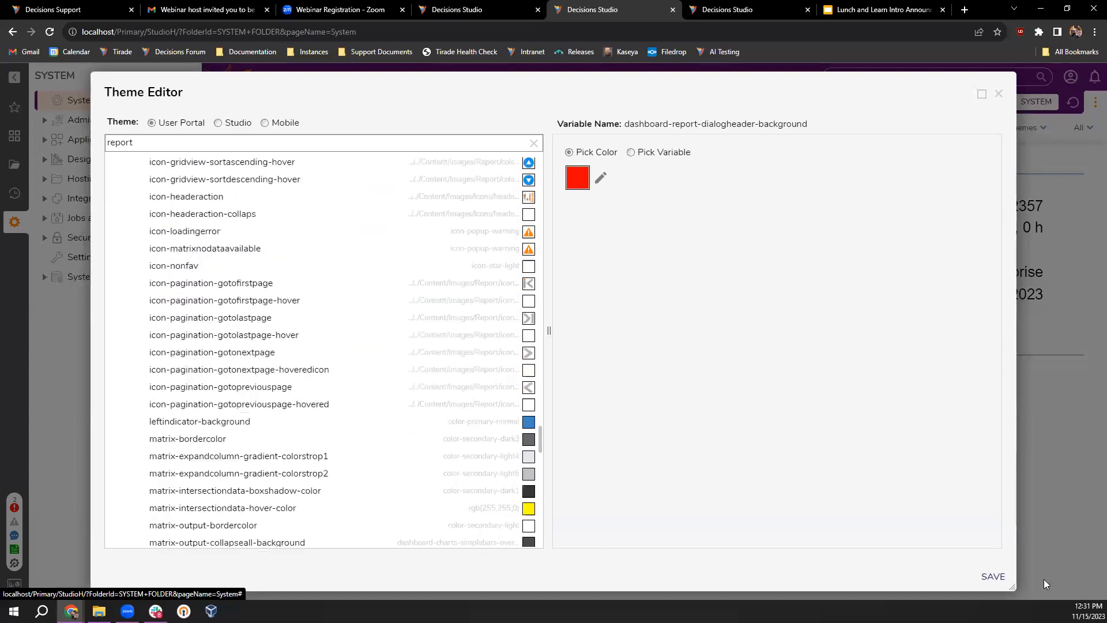
{"action": "left_click", "coordinate": [992, 576]}
{"action": "left_click", "coordinate": [633, 387]}
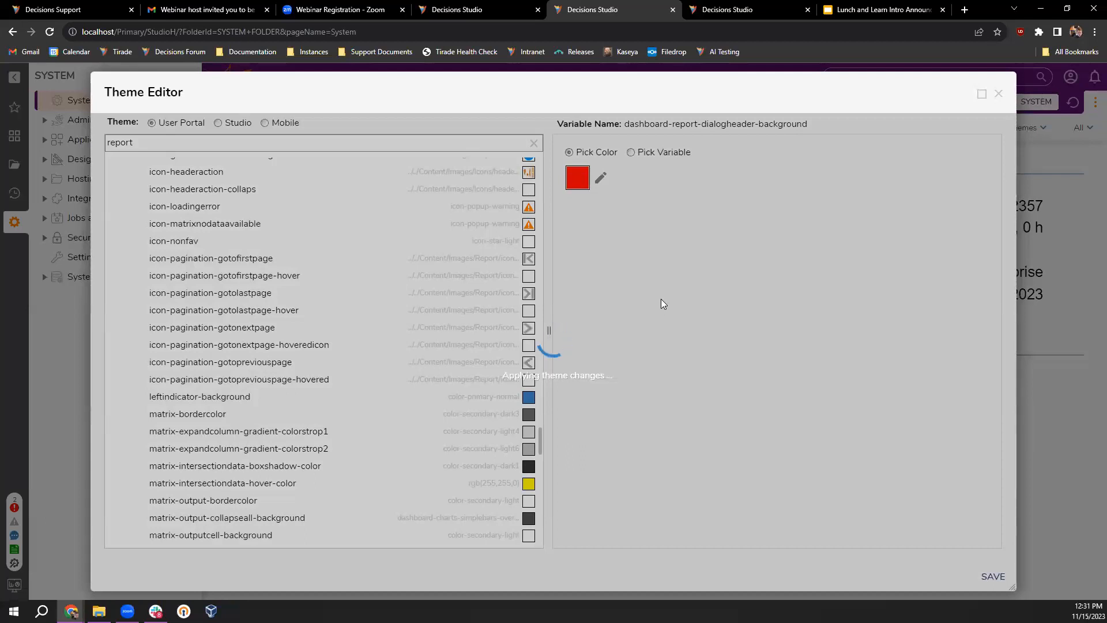
Return to the Accounts Dashboard and check the styling of the drill-down dialog for the large pie chart's Object1 slice.
{"action": "left_click", "coordinate": [470, 7]}
{"action": "left_click", "coordinate": [620, 11]}
{"action": "left_click", "coordinate": [737, 9]}
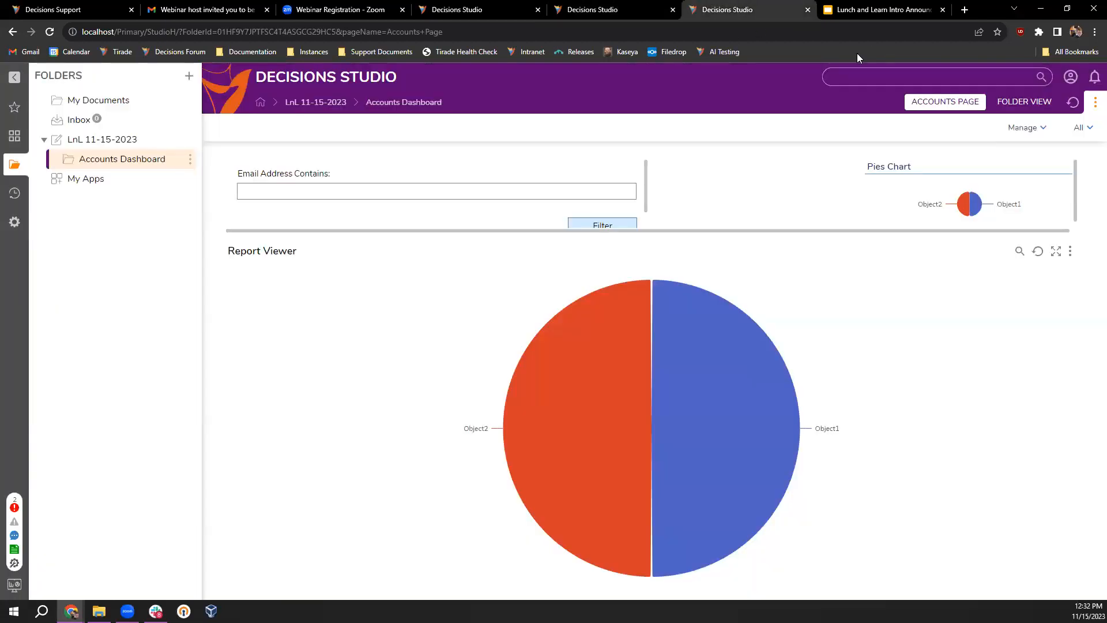
{"action": "left_click", "coordinate": [628, 9]}
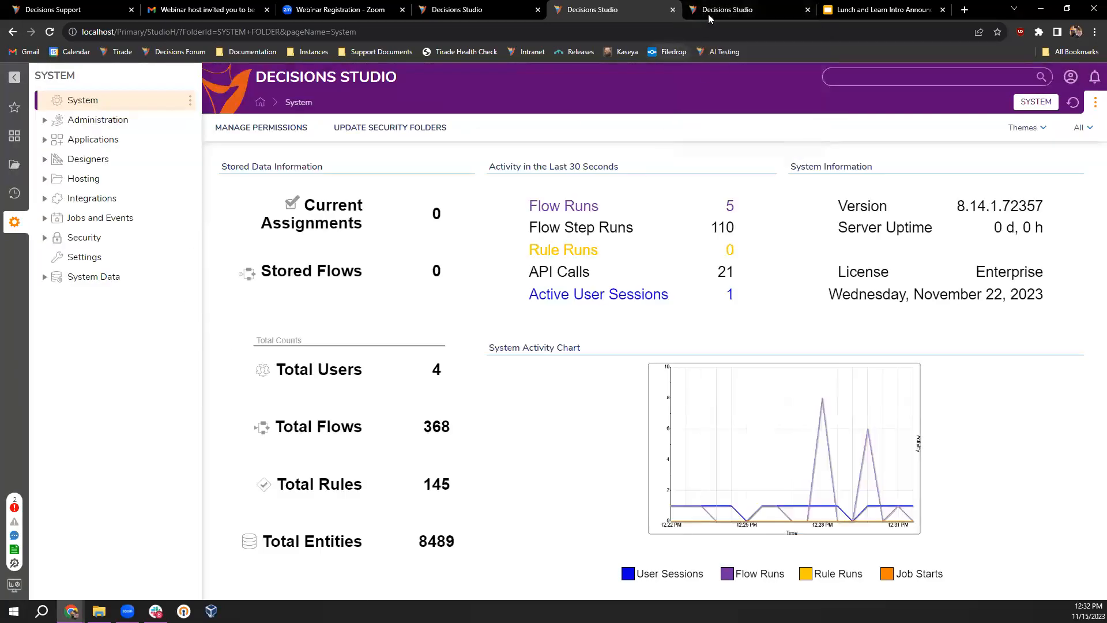
{"action": "left_click", "coordinate": [726, 10]}
{"action": "left_click", "coordinate": [955, 231]}
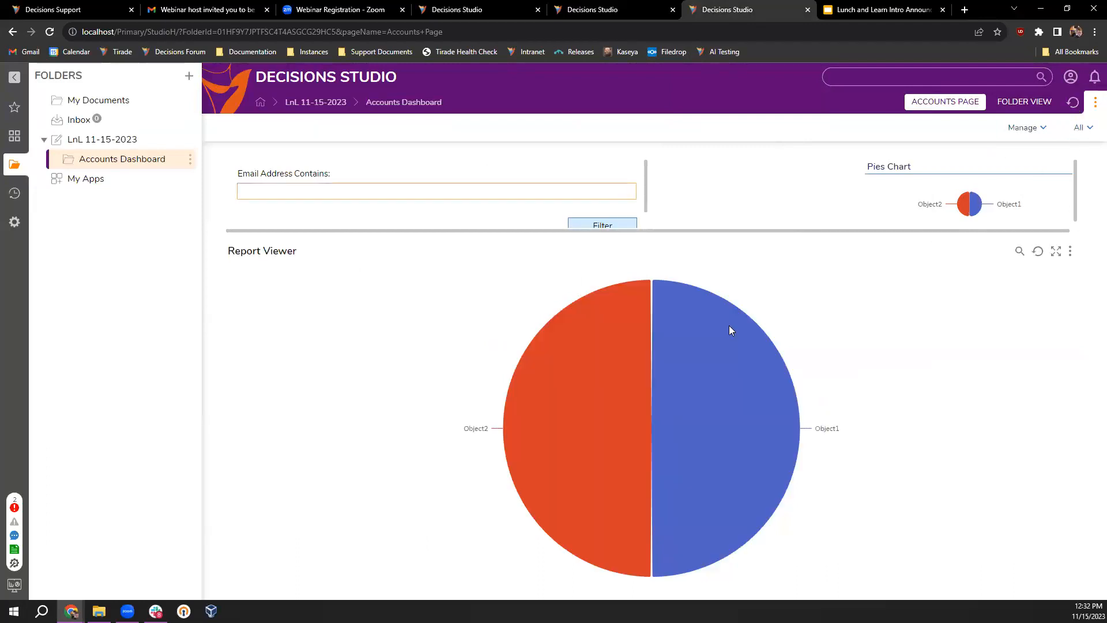
{"action": "left_click", "coordinate": [687, 391]}
{"action": "left_click", "coordinate": [979, 142]}
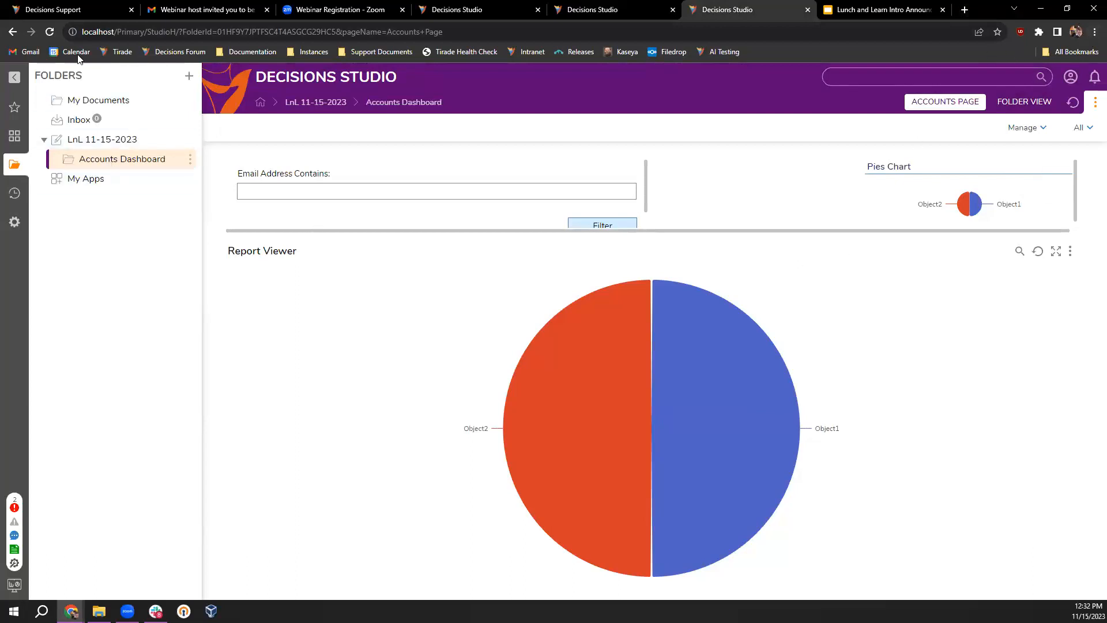
Force a hard reload of the Accounts Dashboard page with the browser's developer tools, closing them when done.
{"action": "key", "text": "F12"}
{"action": "right_click", "coordinate": [50, 32]}
{"action": "left_click", "coordinate": [92, 74]}
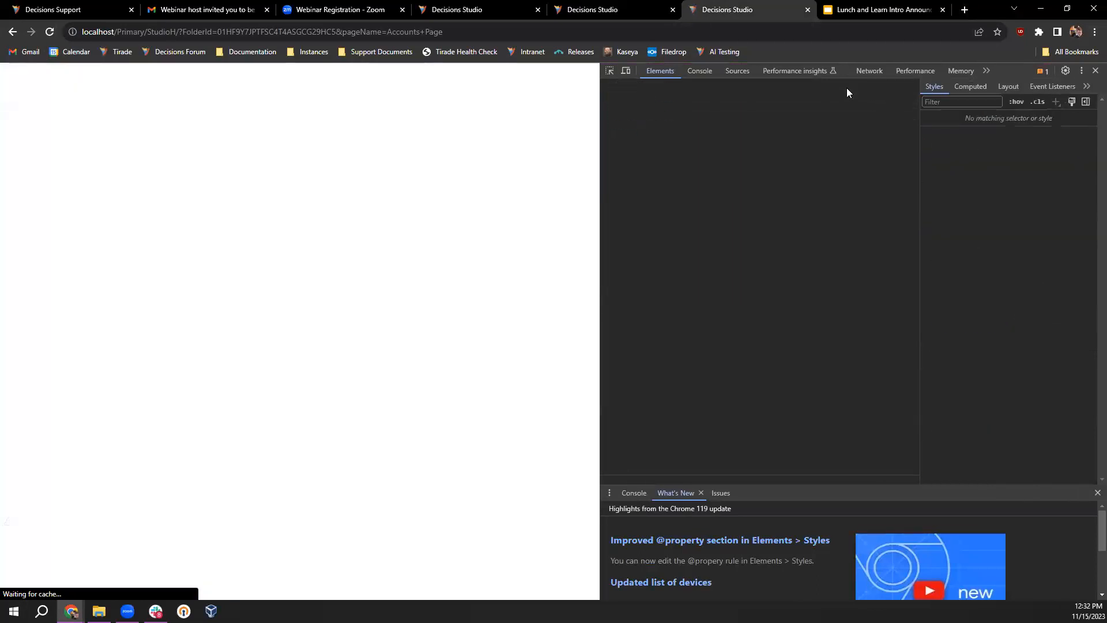
{"action": "left_click", "coordinate": [1095, 71]}
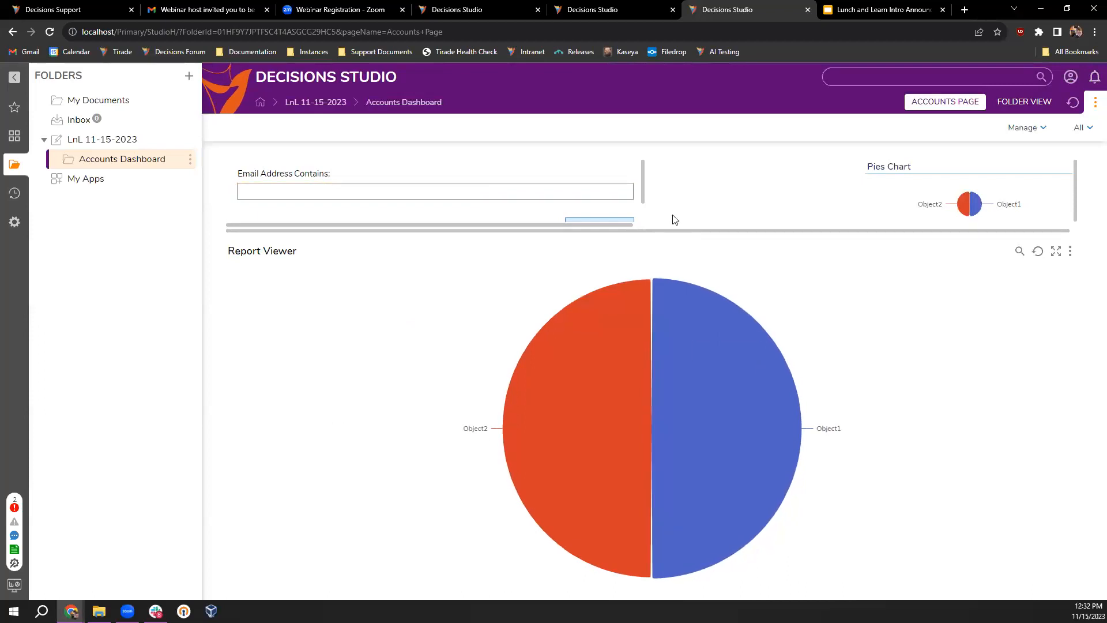
Examine the header styling of the drill-down dialogs for the large pie chart's Object1 and Object2 slices.
{"action": "left_click", "coordinate": [719, 370]}
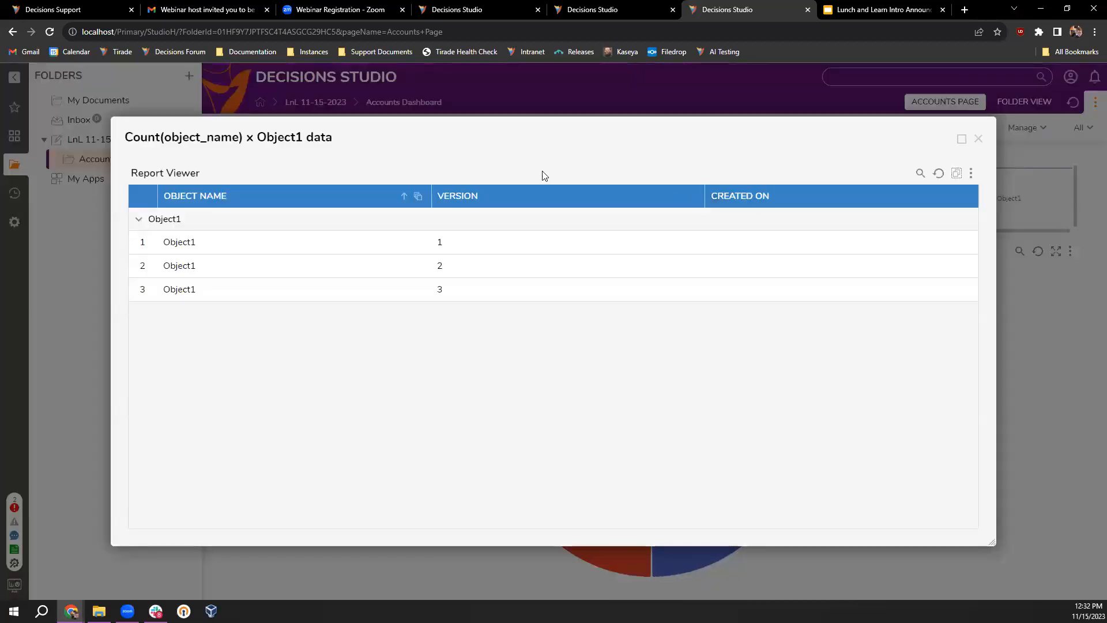
{"action": "left_click_drag", "start_coordinate": [339, 137], "coordinate": [267, 124]}
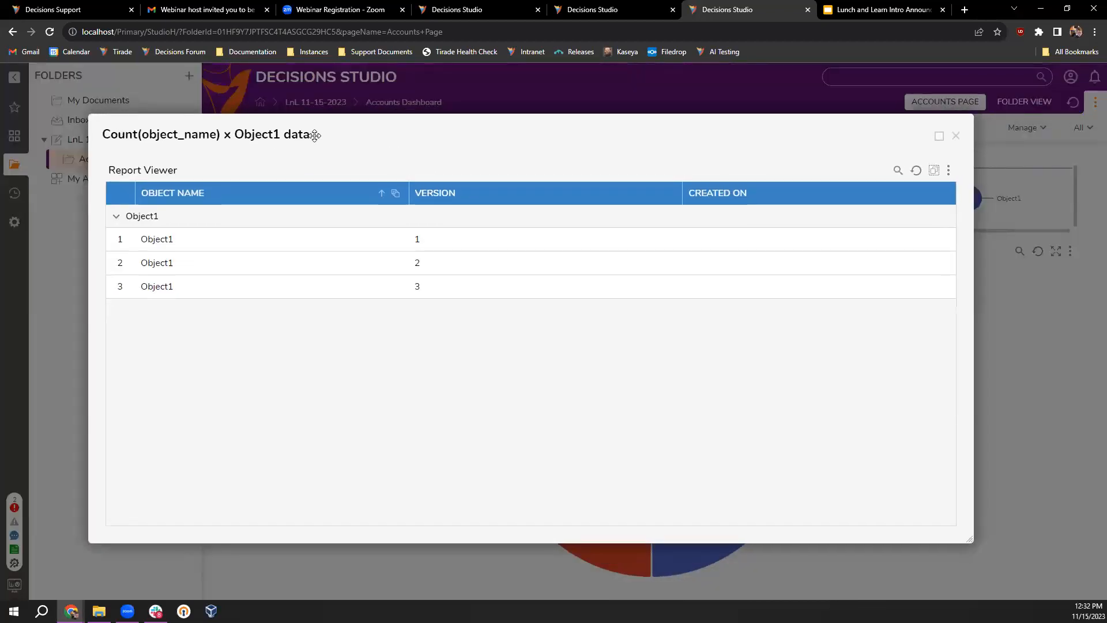
{"action": "left_click_drag", "start_coordinate": [488, 129], "coordinate": [510, 139]}
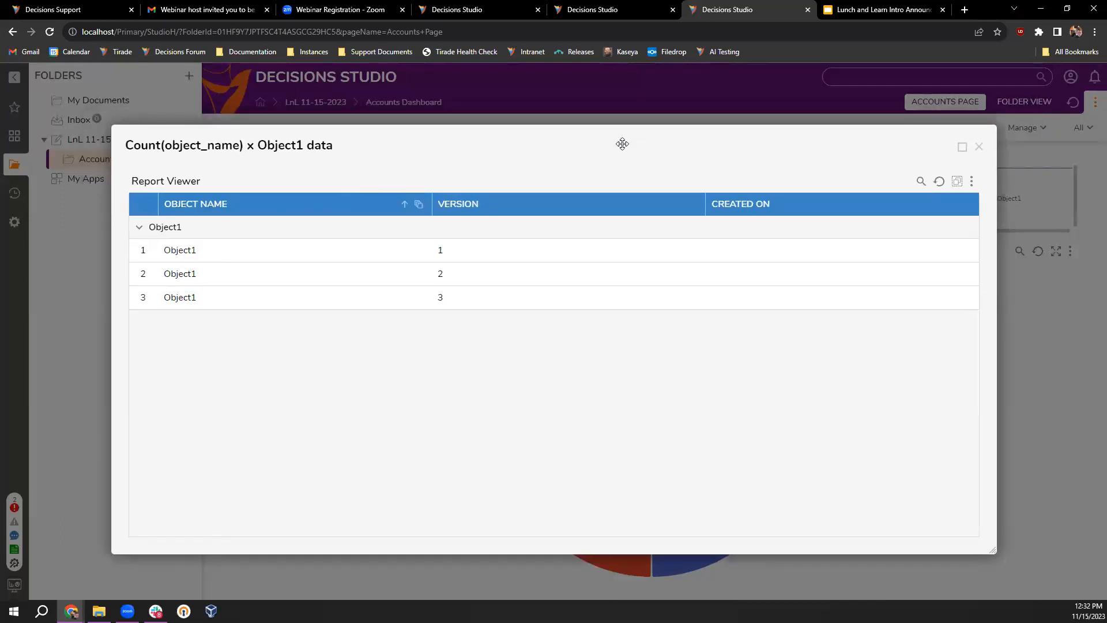
{"action": "left_click_drag", "start_coordinate": [623, 143], "coordinate": [635, 164]}
{"action": "left_click", "coordinate": [992, 168]}
{"action": "left_click", "coordinate": [977, 203]}
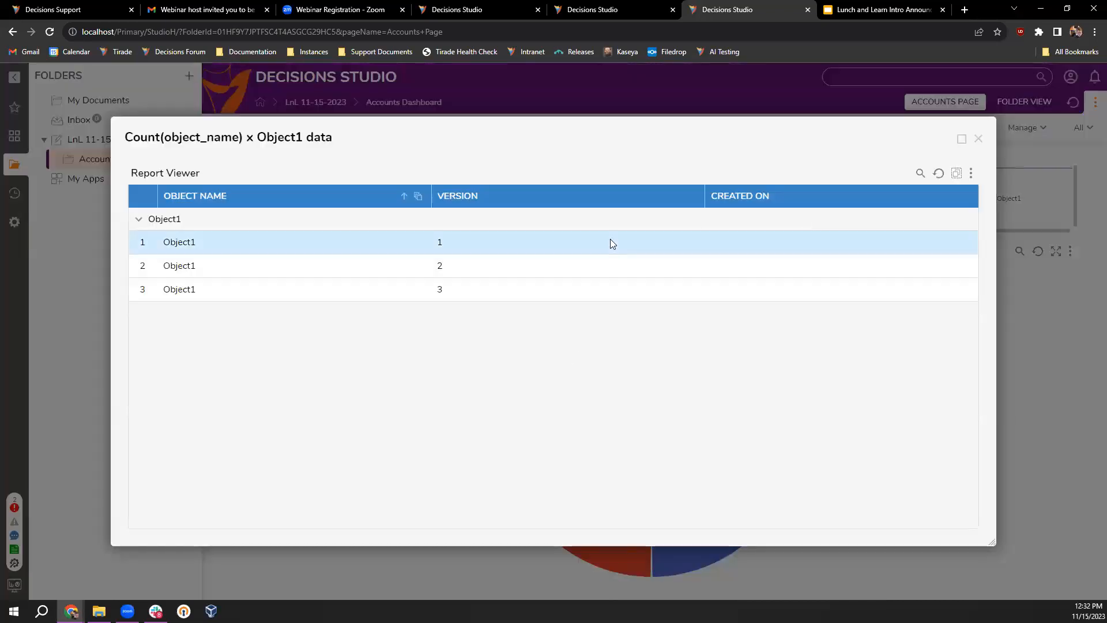
{"action": "left_click_drag", "start_coordinate": [438, 146], "coordinate": [467, 154]}
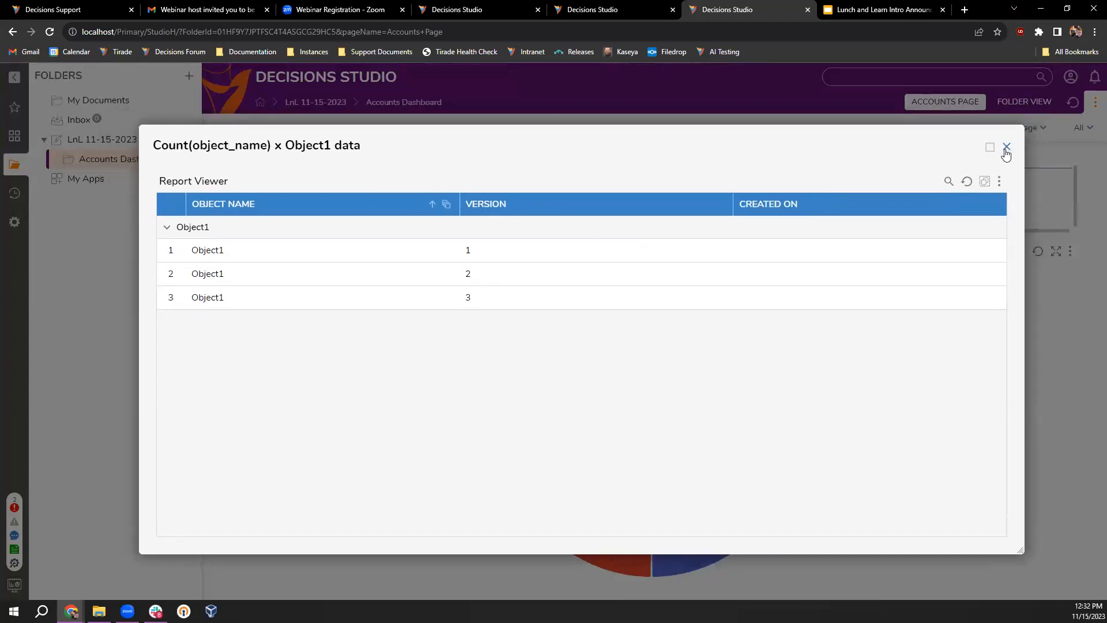
{"action": "left_click", "coordinate": [1006, 147]}
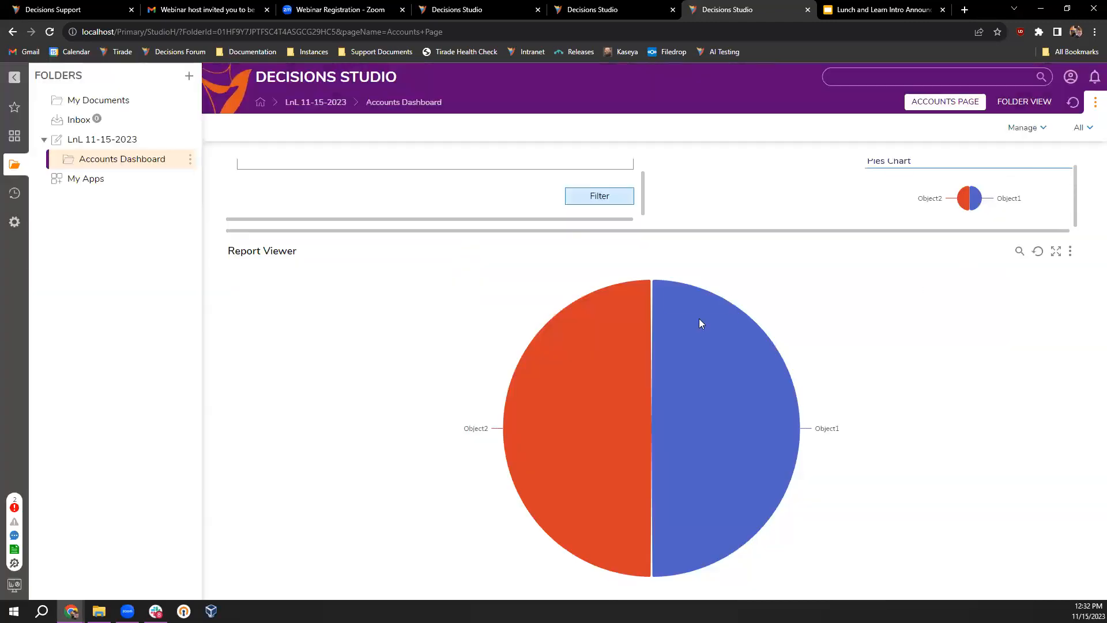
{"action": "left_click", "coordinate": [590, 383]}
{"action": "left_click", "coordinate": [977, 142]}
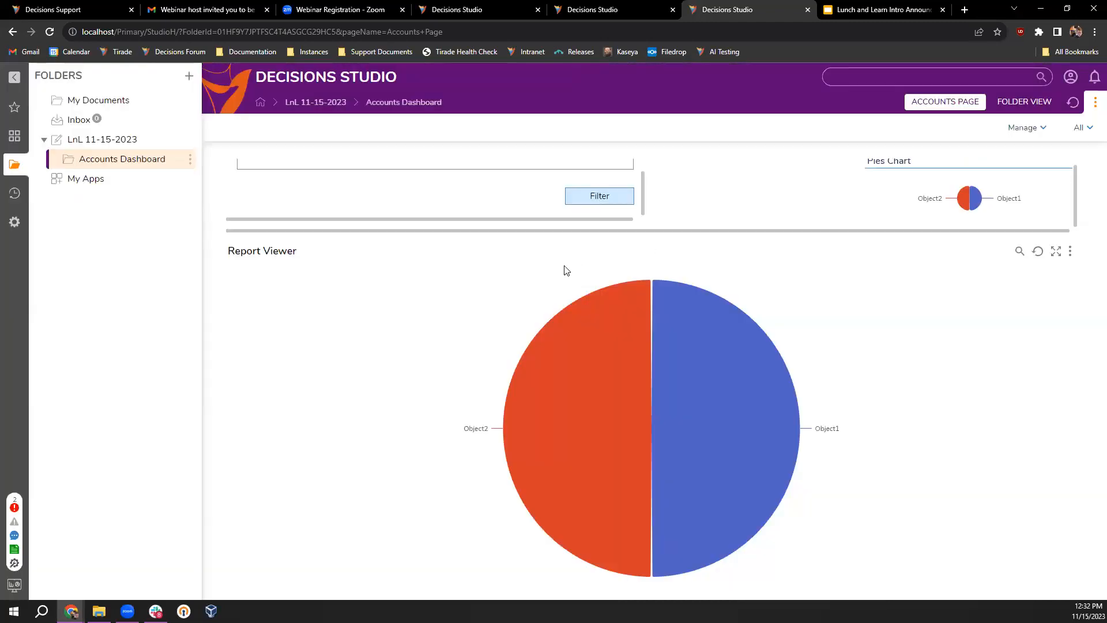
{"action": "scroll", "coordinate": [369, 205], "scroll_direction": "up", "scroll_amount": 2}
{"action": "scroll", "coordinate": [683, 199], "scroll_direction": "down", "scroll_amount": 1}
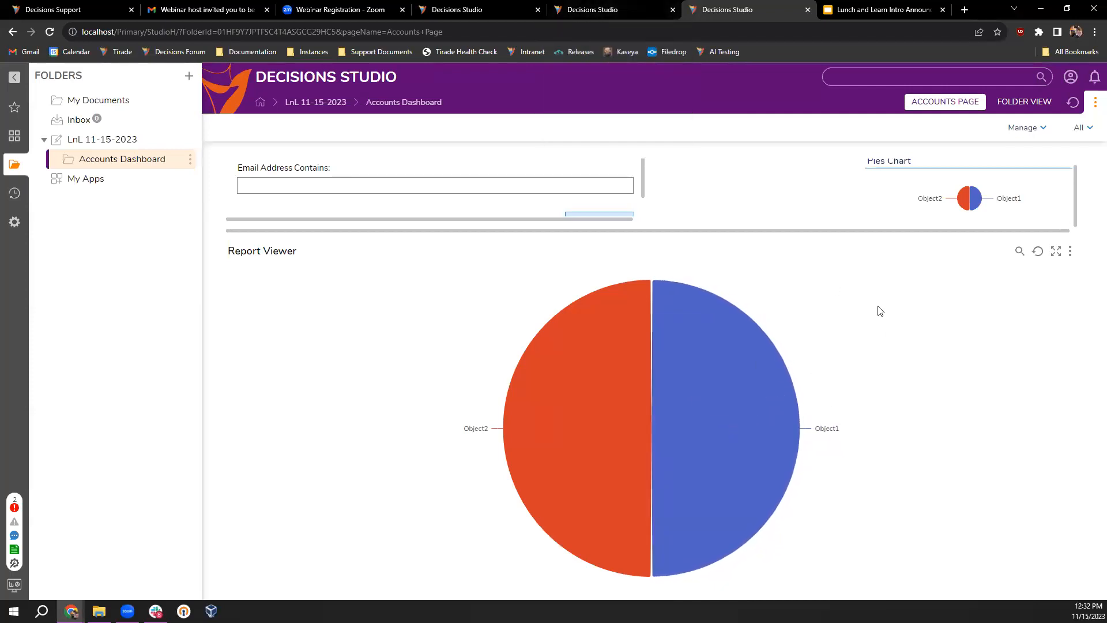
{"action": "left_click", "coordinate": [602, 11]}
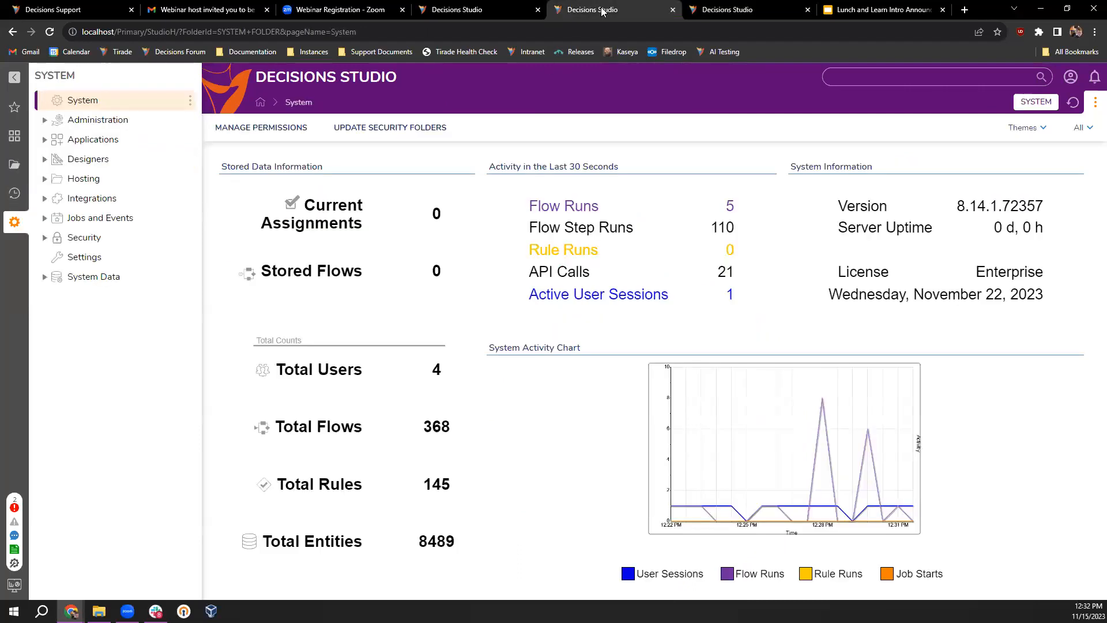
{"action": "left_click", "coordinate": [723, 8]}
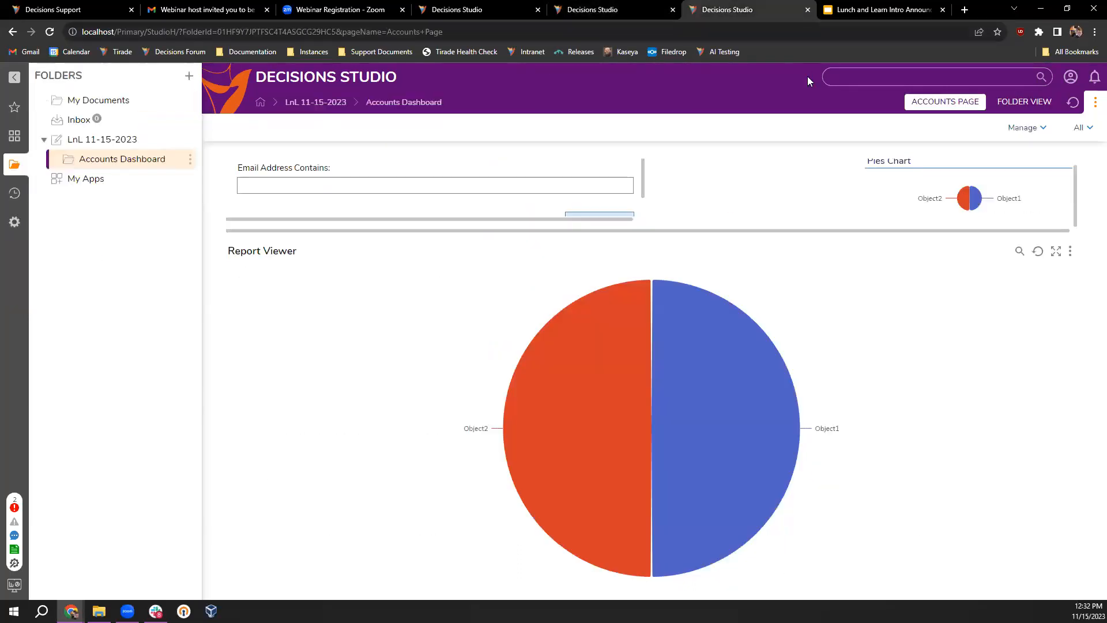